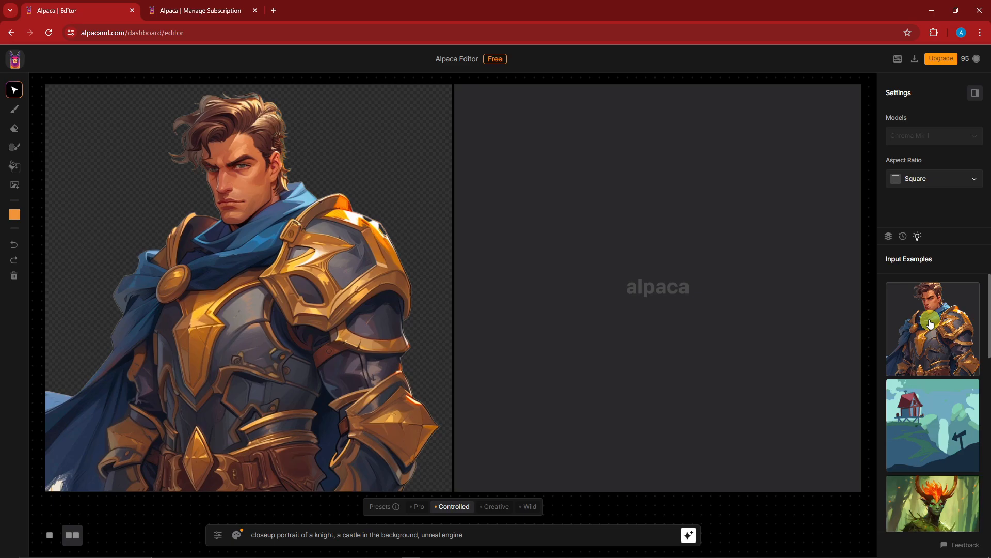
- Nudge the knight image on the input canvas and view the canvas alone before returning to the side-by-side view
left_click_drag(232, 260, 238, 259)
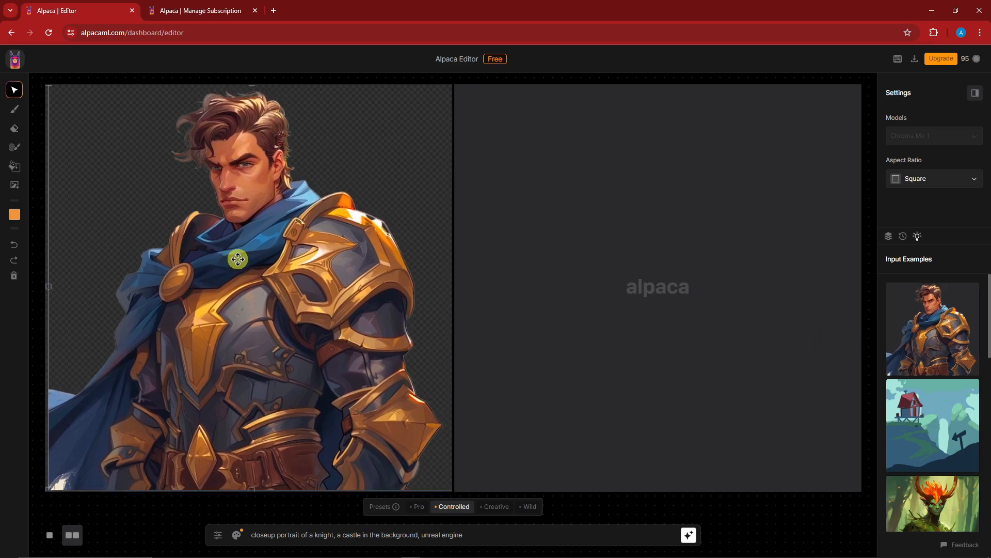
left_click(50, 534)
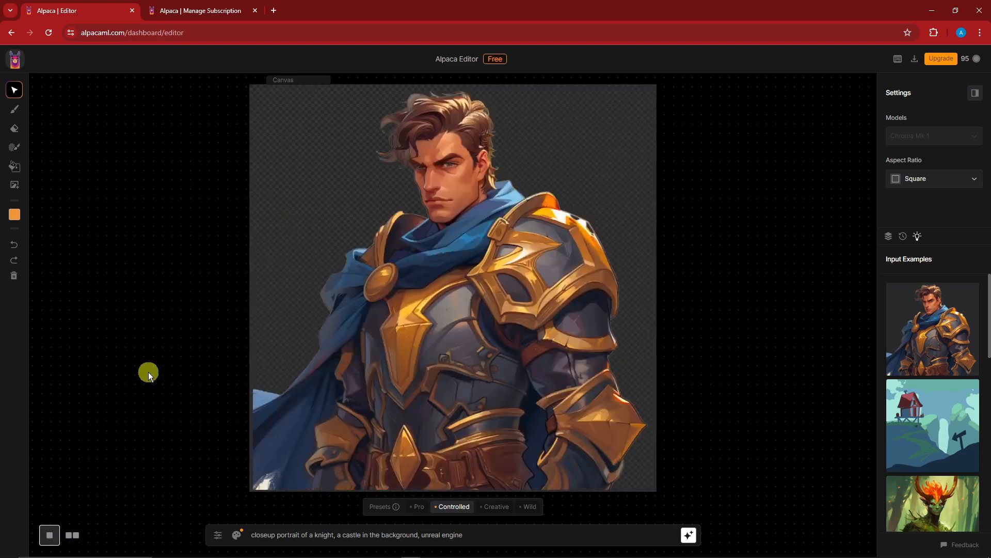
left_click(74, 536)
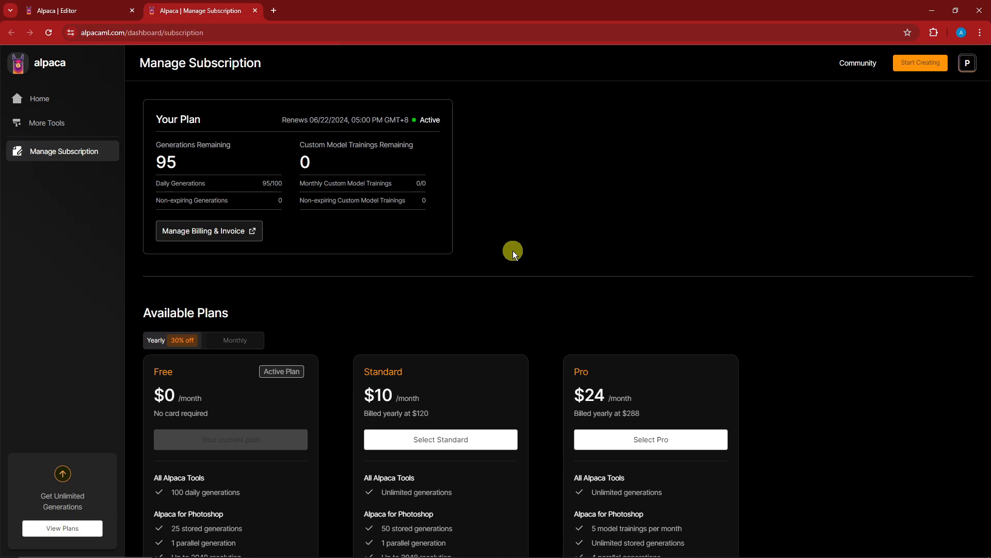
- Examine the remaining and daily generations and compare the available plans on the Manage Subscription page
double_click(163, 160)
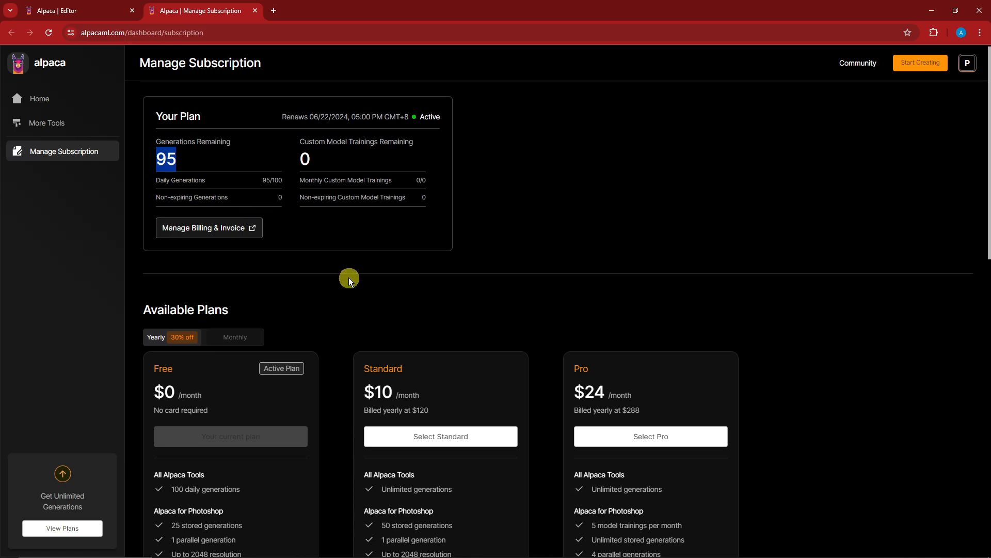
scroll(336, 269, "down", 5)
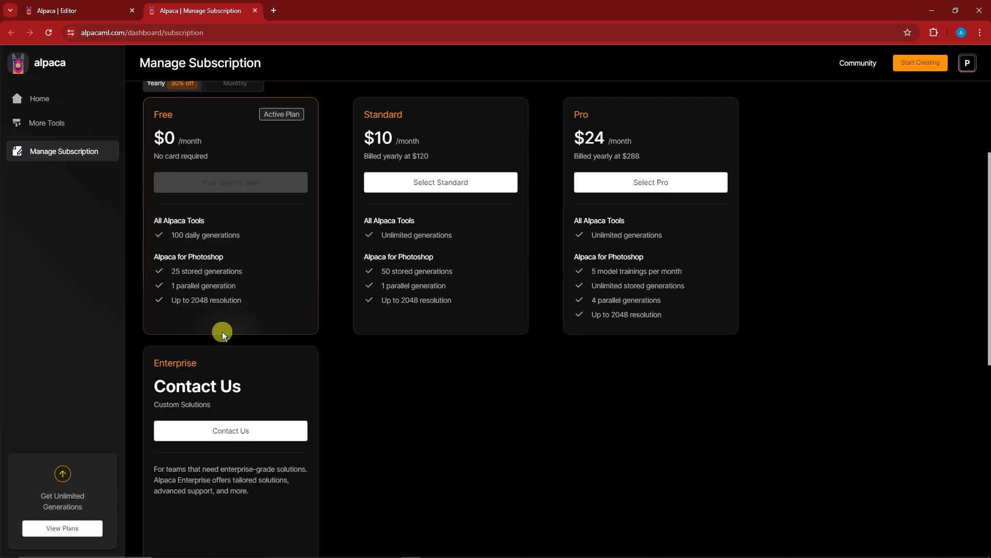
scroll(221, 330, "up", 4)
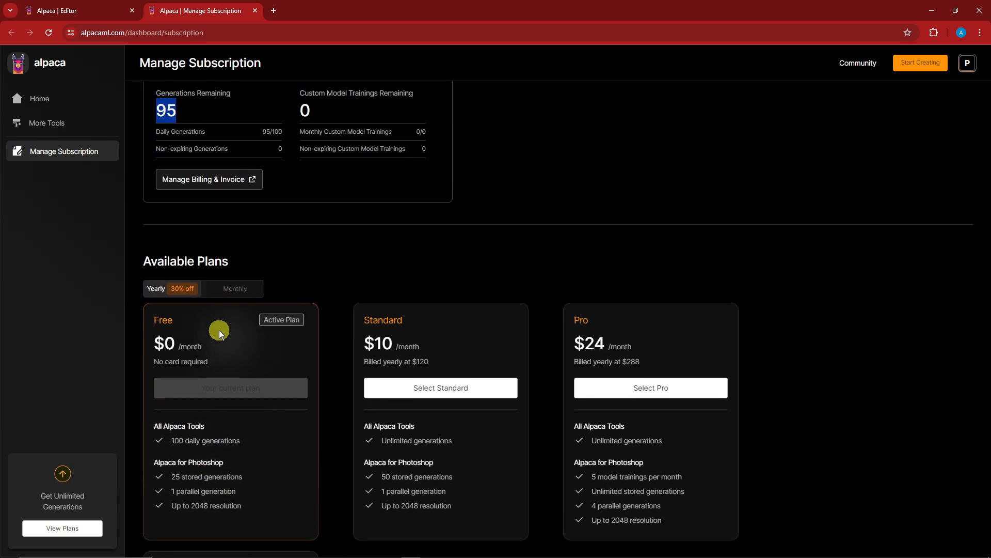
scroll(219, 333, "up", 1)
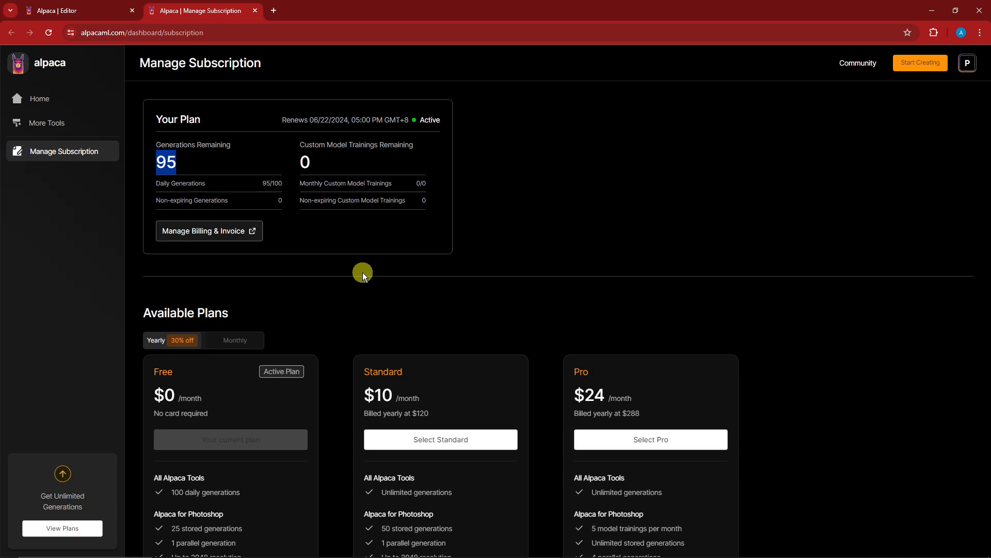
left_click(199, 169)
left_click_drag(265, 188, 279, 186)
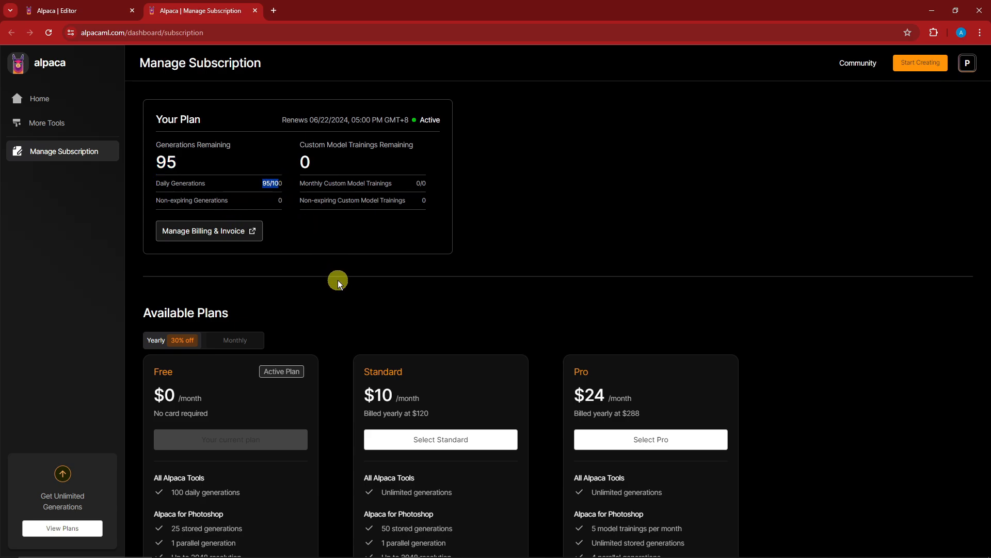
scroll(337, 280, "down", 2)
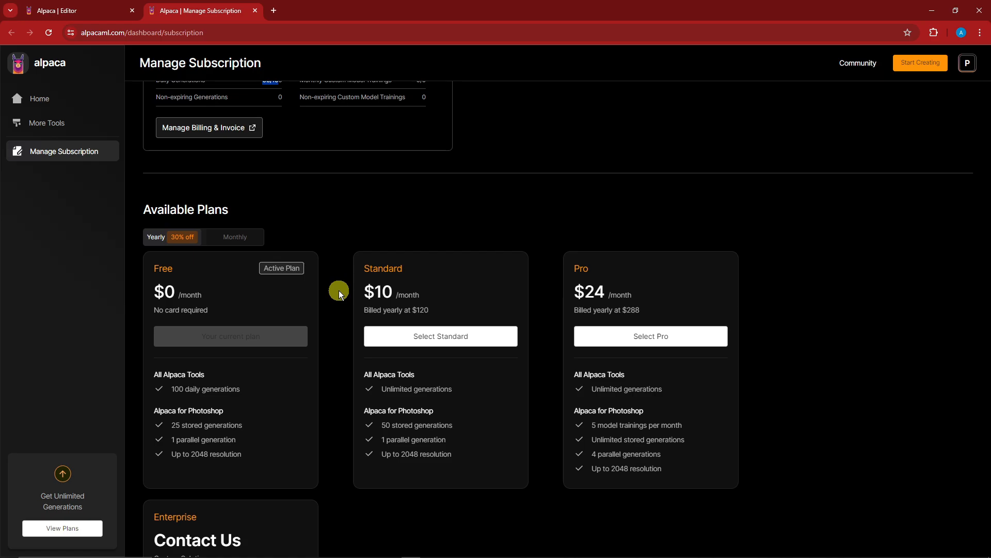
scroll(339, 292, "up", 2)
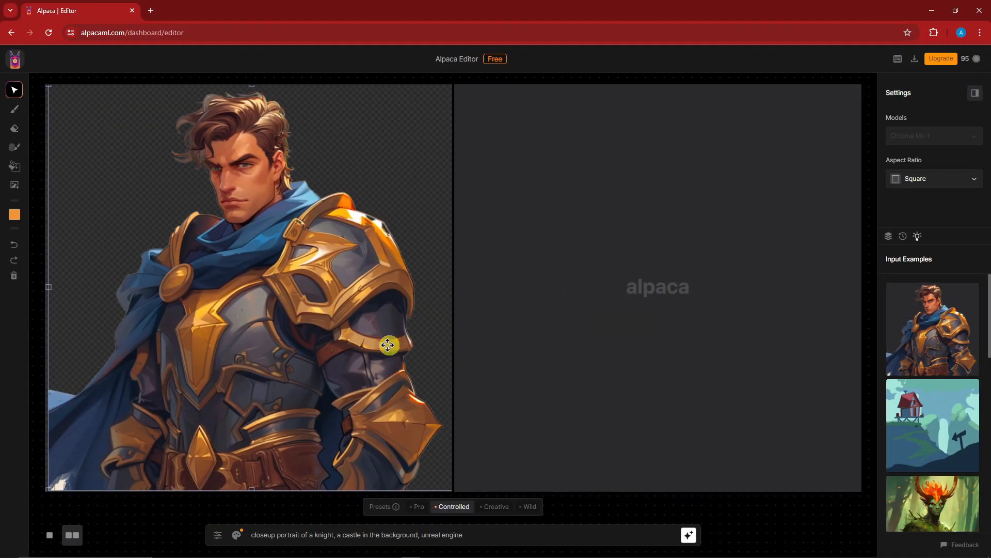
- Align the knight image with the edges of the input canvas and view the aspect ratio setting
left_click(362, 341)
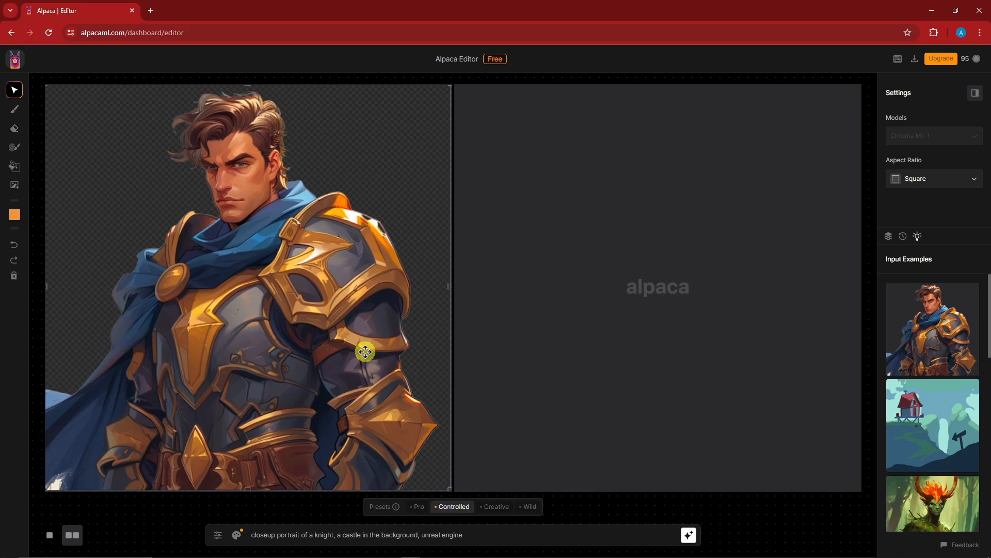
mouse_move(364, 351)
left_mouse_down()
mouse_move(363, 362)
mouse_move(364, 352)
left_mouse_up()
left_click_drag(316, 264, 327, 243)
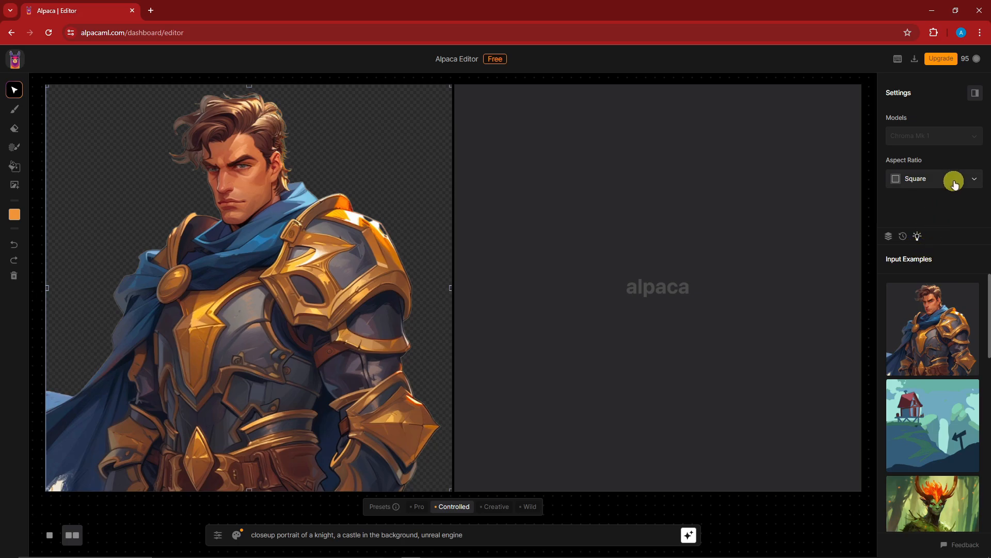
left_click(971, 179)
left_click(973, 181)
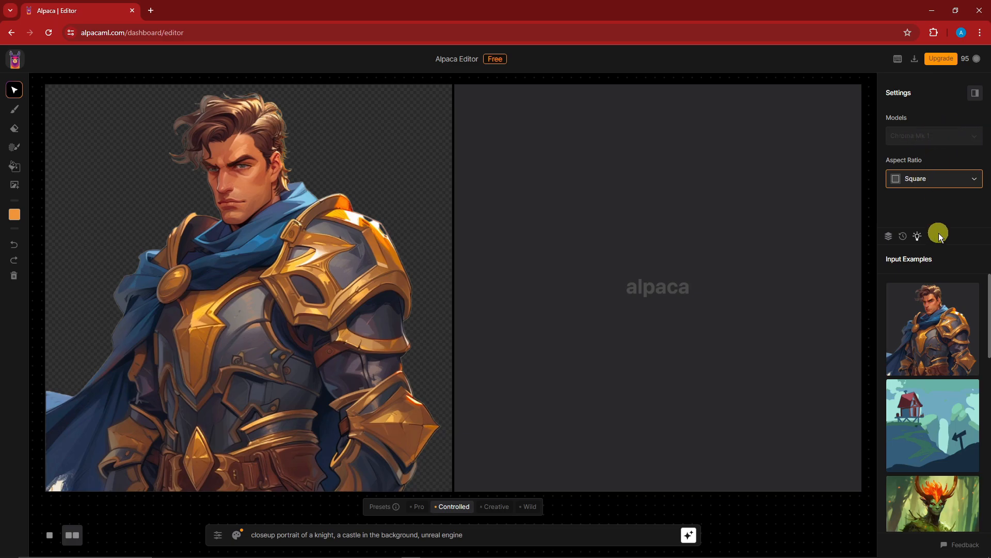
- Browse the input example images and realign the knight image with the left edge of the input canvas
left_click(949, 347)
left_click(369, 263)
scroll(933, 398, "down", 8)
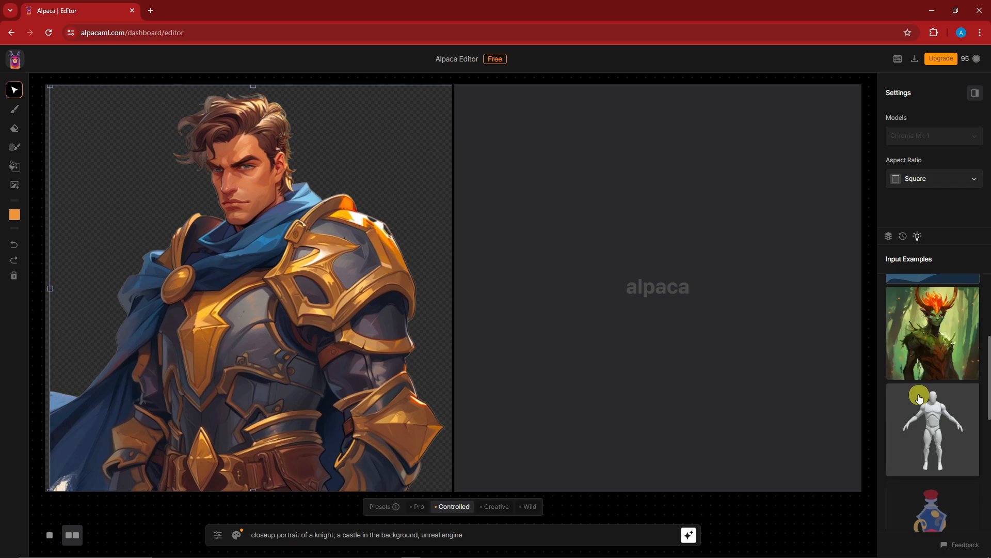
scroll(919, 398, "up", 8)
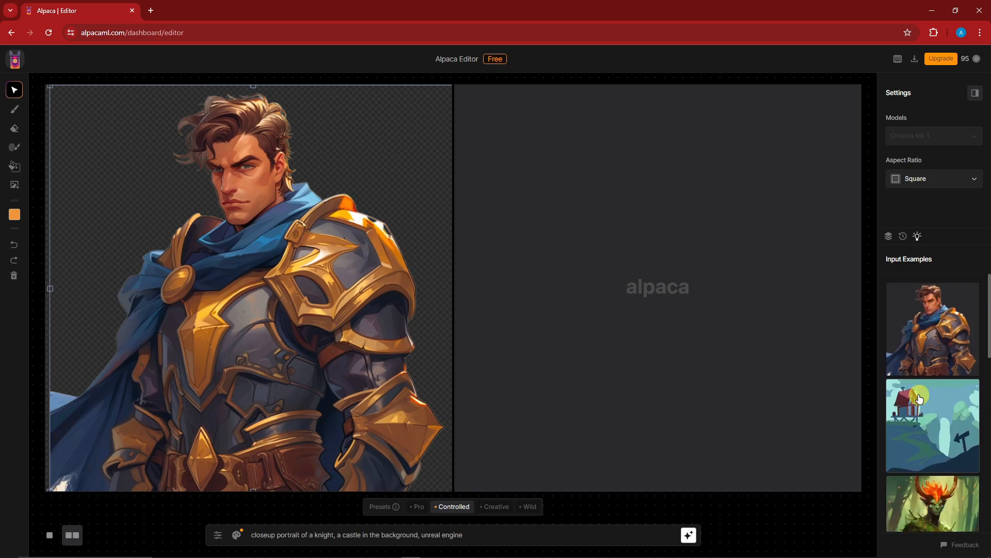
left_click_drag(325, 279, 320, 279)
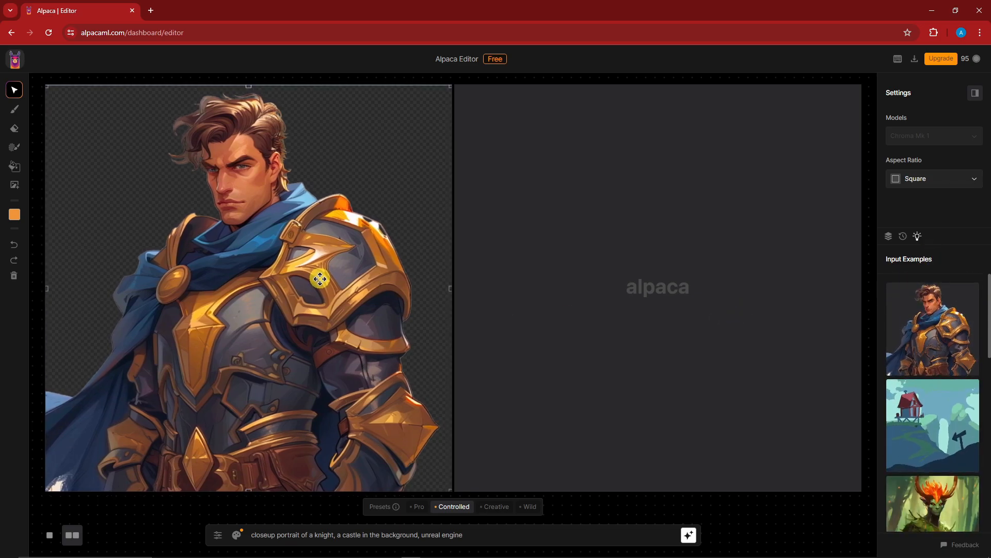
- Choose the Pro preset and generate an image from the prompt "closeup portrait of a knight, a castle in the background, unreal engine"
left_click(420, 508)
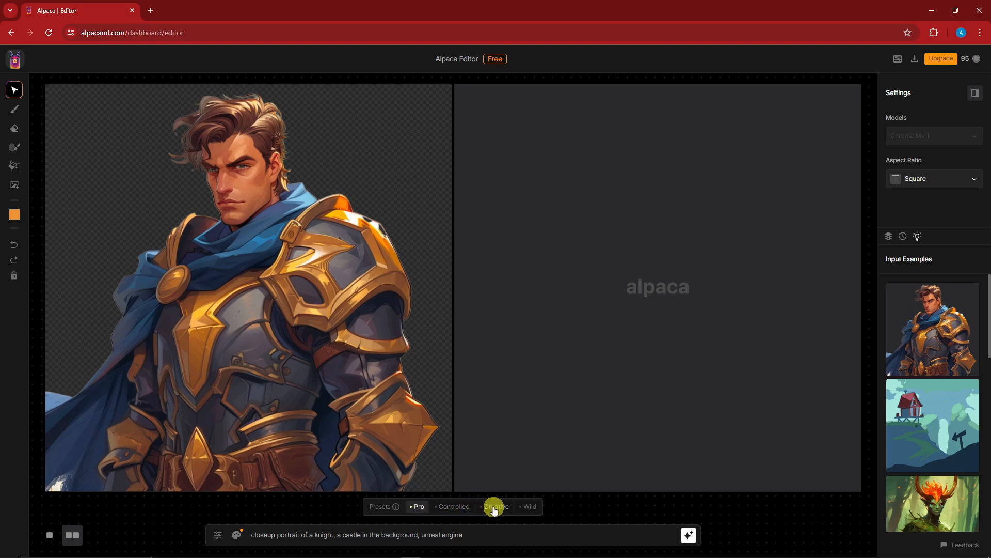
left_click(494, 507)
left_click(530, 507)
left_click(465, 508)
left_click(425, 508)
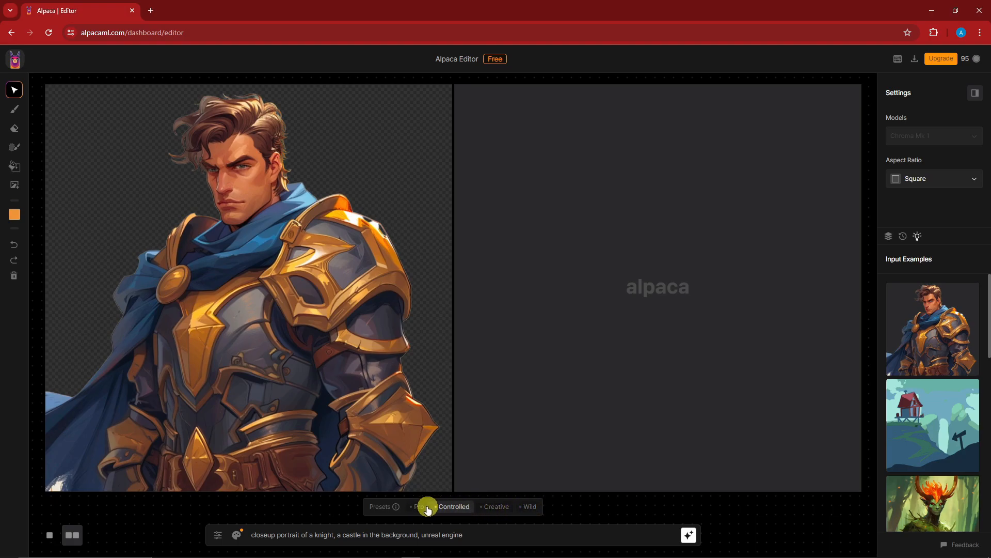
left_click_drag(469, 535, 236, 541)
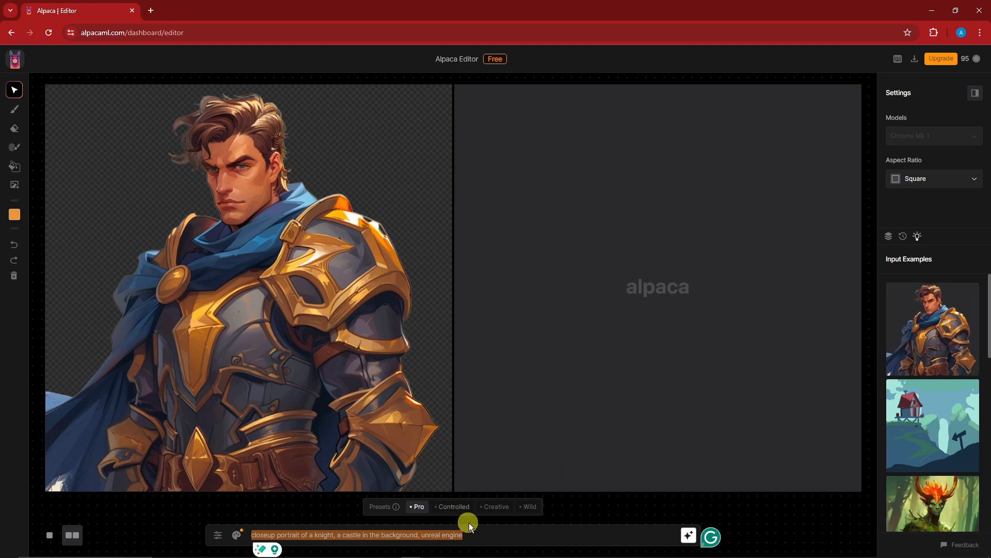
left_click(487, 534)
left_click(355, 399)
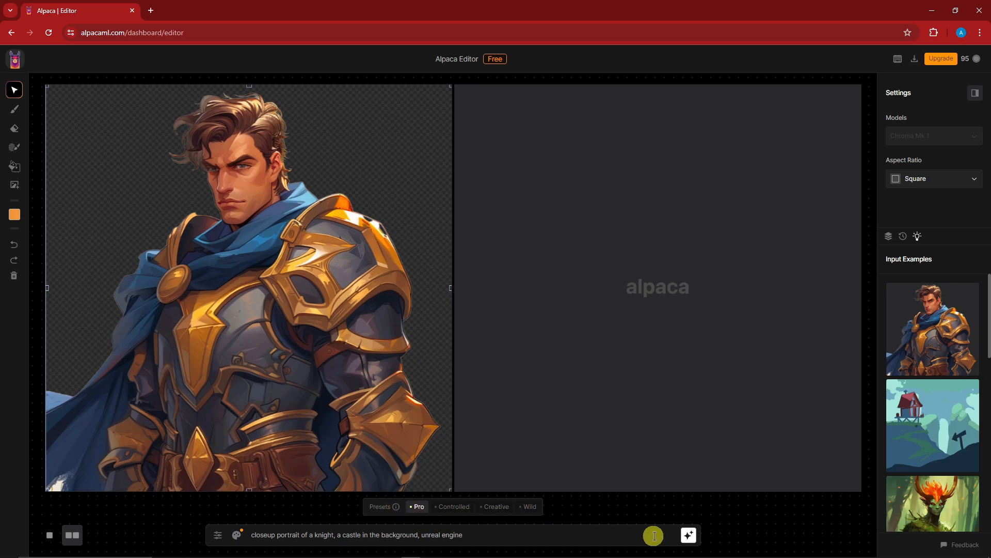
left_click(688, 534)
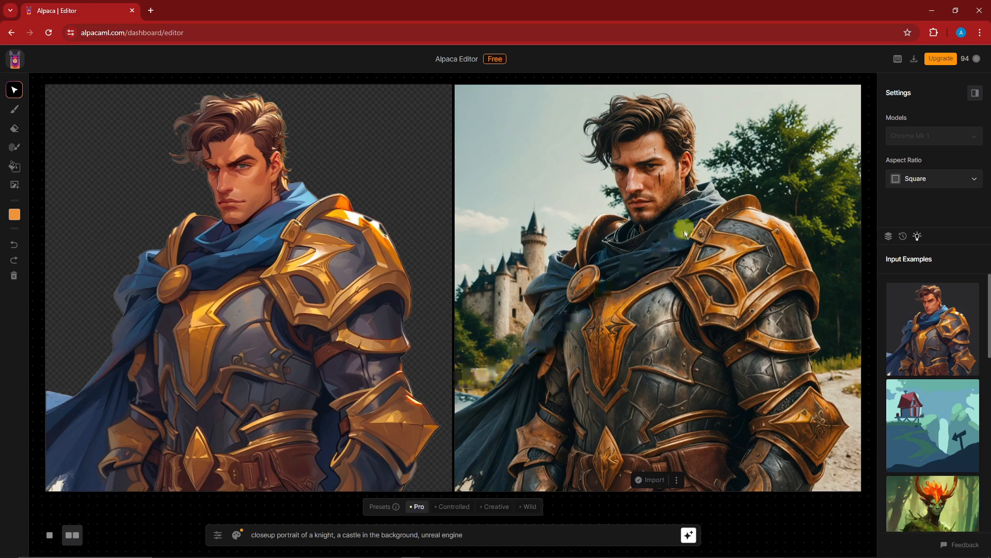
- Generate the knight image with the Controlled preset and again with the Wild preset
left_click(454, 508)
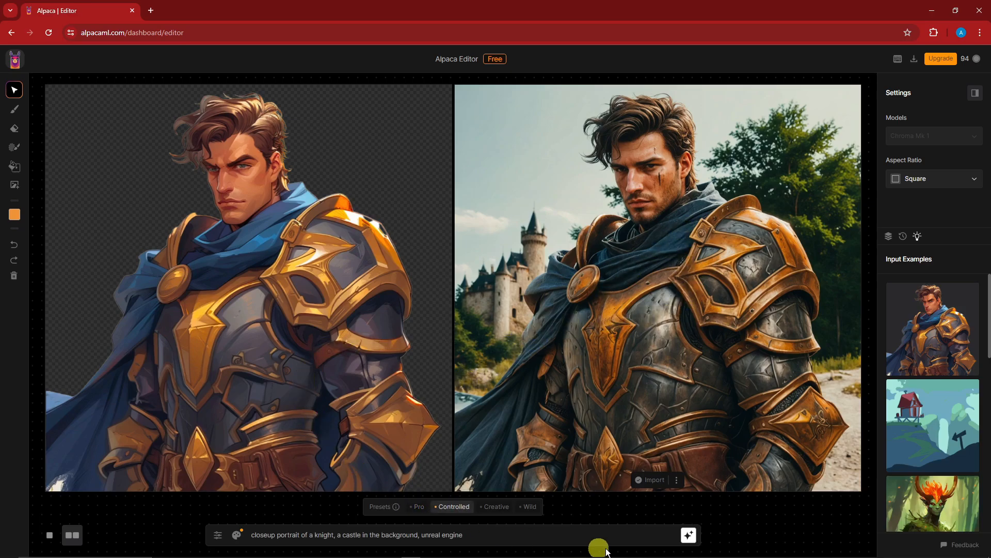
left_click(690, 534)
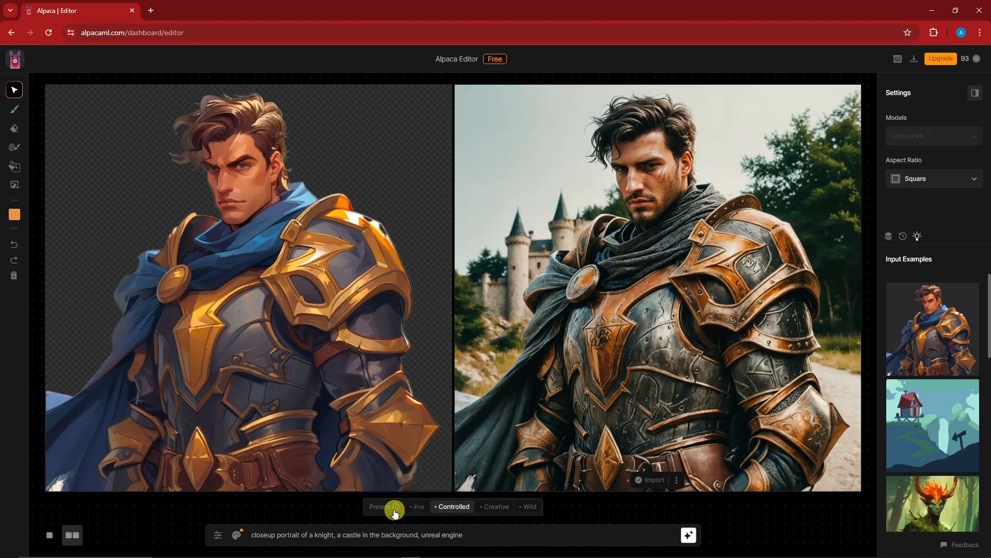
mouse_move(397, 508)
left_click(529, 507)
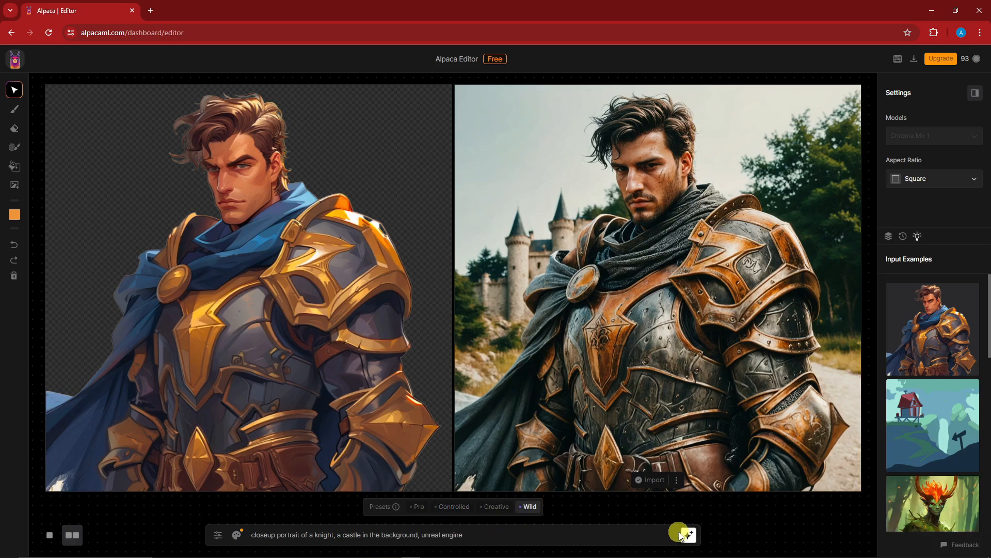
left_click(690, 537)
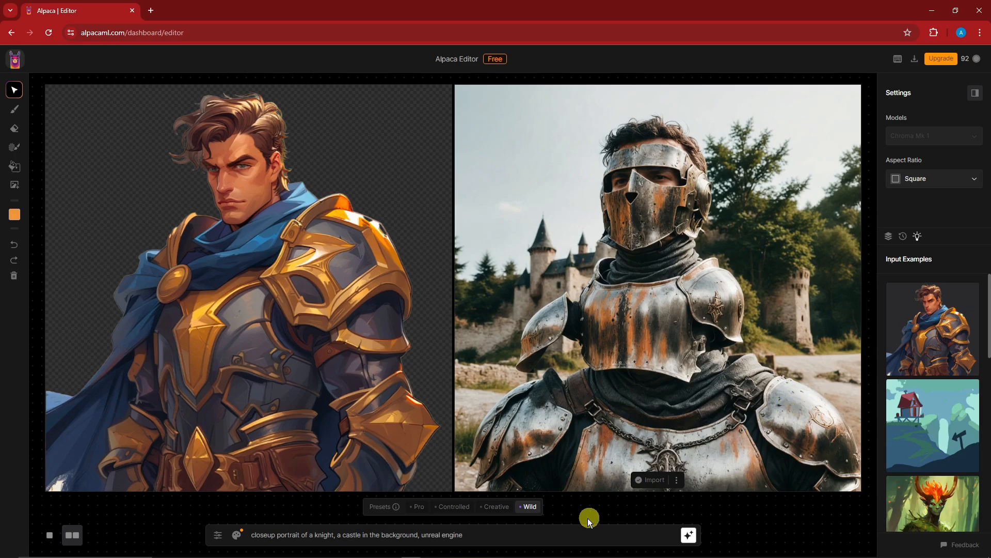
- Generate the knight image with the Creative preset and switch back to the Pro preset
left_click(496, 506)
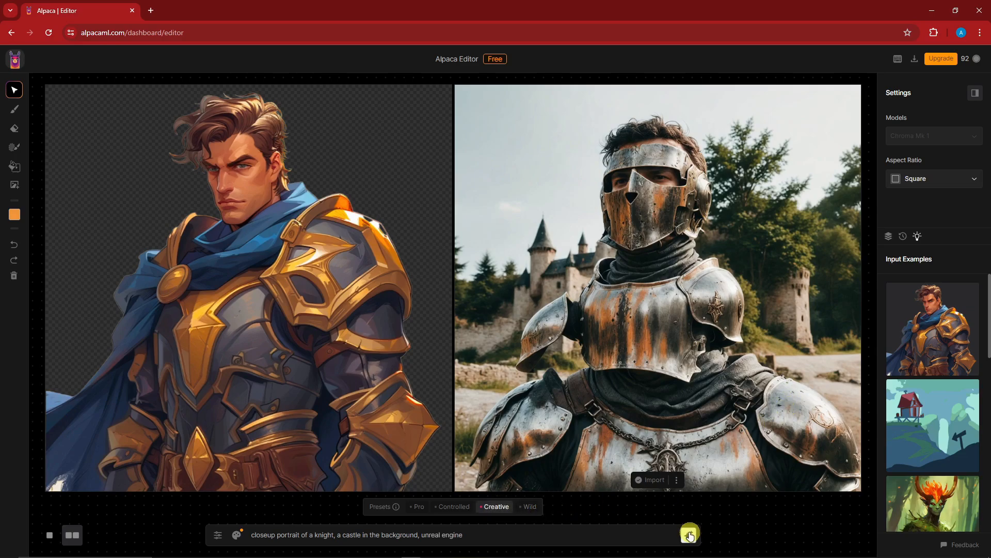
left_click(689, 535)
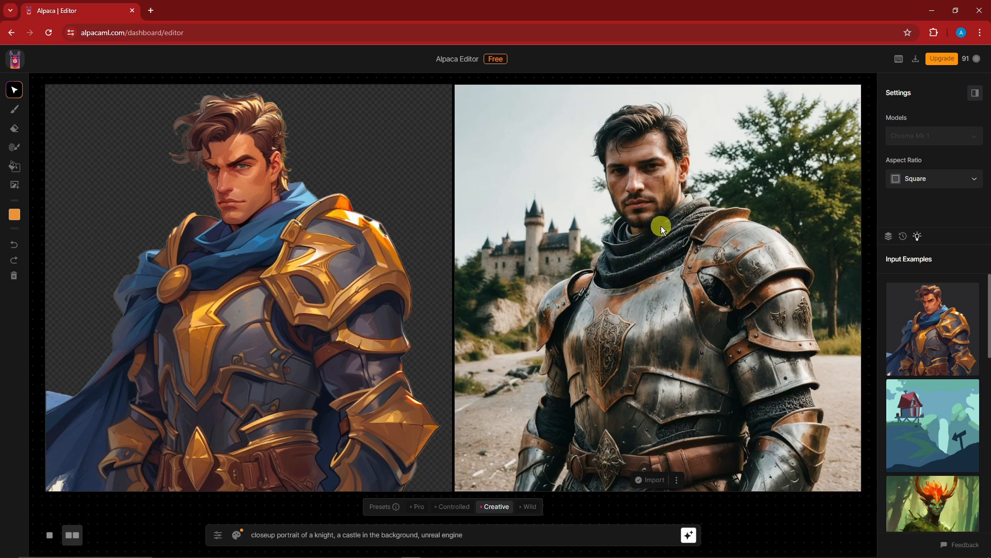
left_click(419, 506)
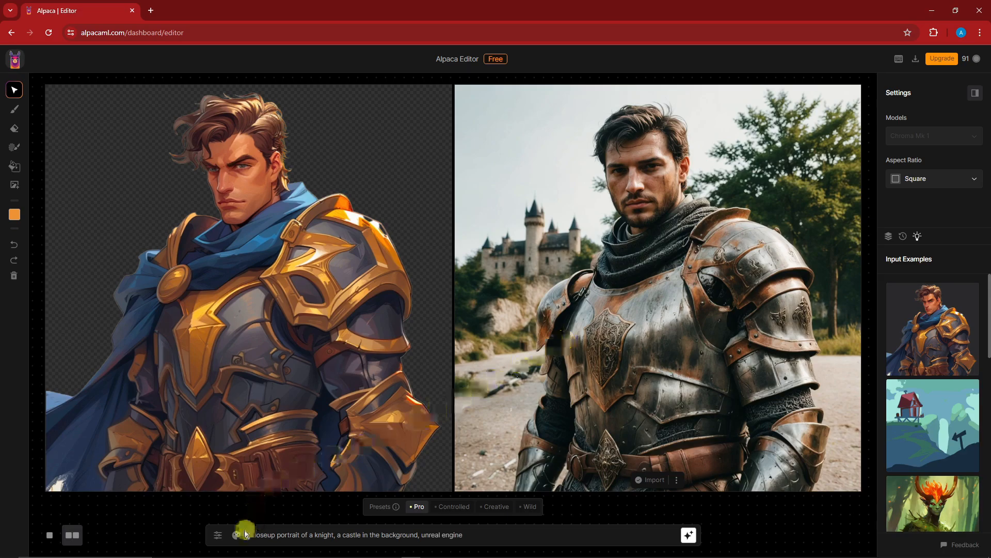
- Set the generation settings to exclude "Blurry, pixelated, noisy" from the image, keeping the prompt influence at 2
left_click(219, 535)
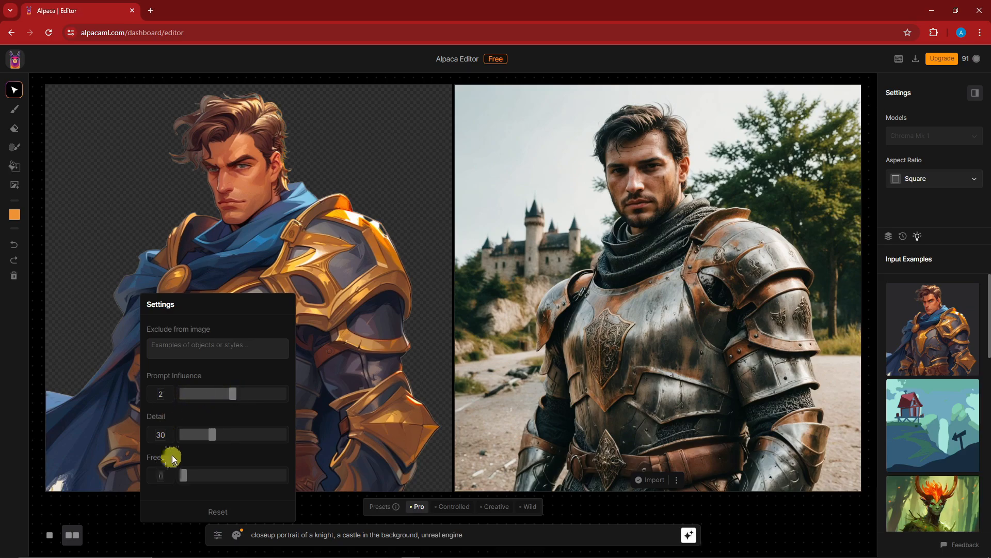
left_click(191, 348)
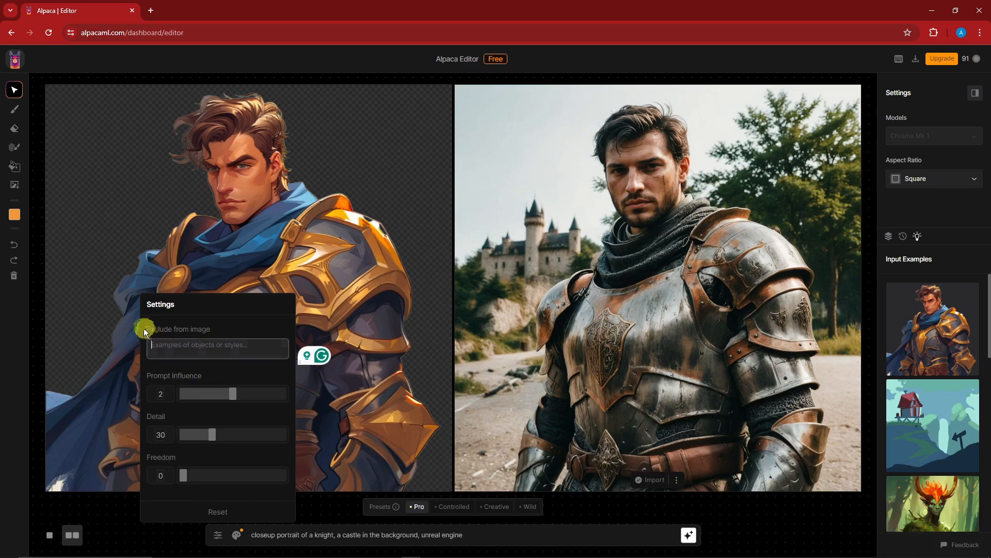
left_click_drag(143, 329, 214, 341)
left_click(218, 344)
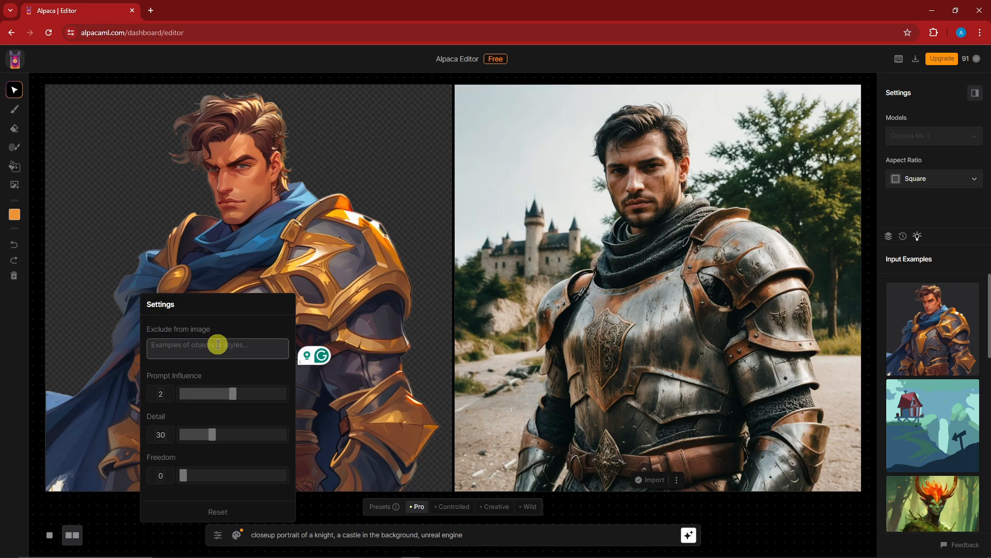
type("Blurry, pixalate")
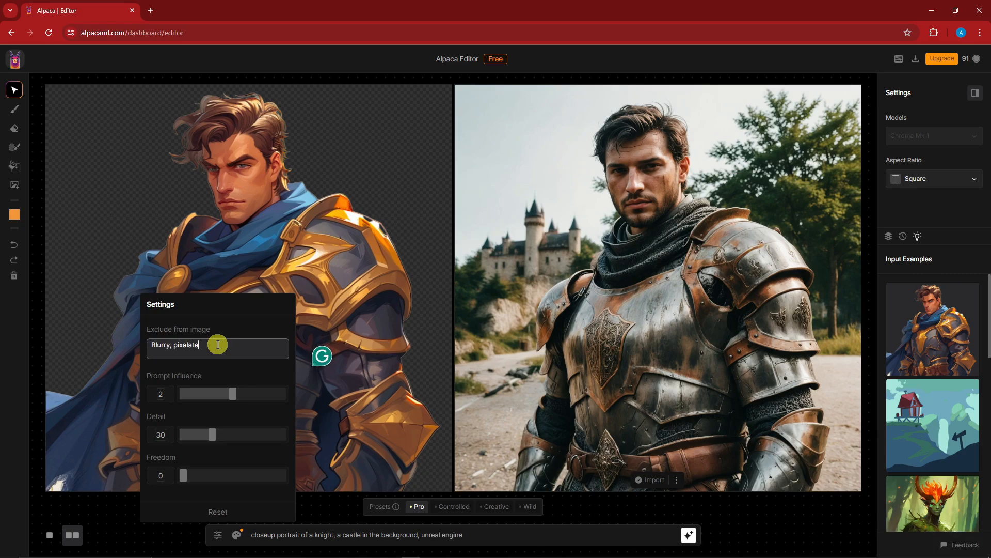
type(", noisy")
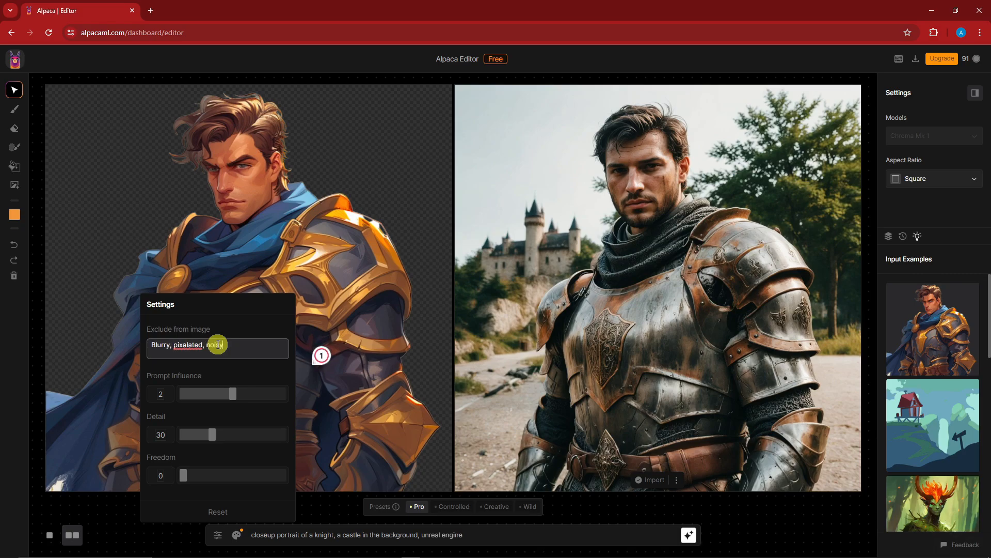
mouse_move(192, 344)
left_click(207, 373)
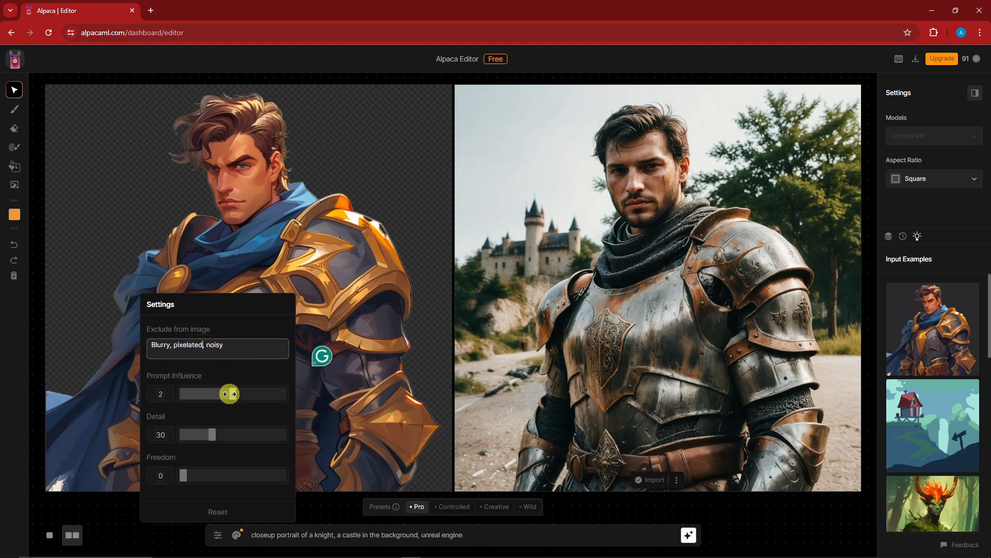
left_click_drag(229, 394, 231, 395)
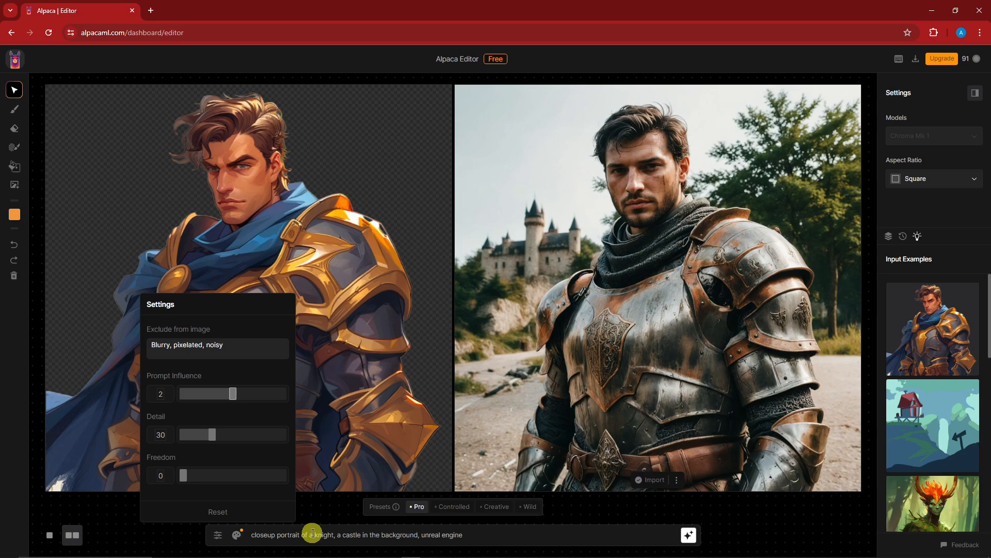
- Generate the knight image with the prompt influence at 2.58 and again at 1.15
left_click_drag(235, 395, 263, 396)
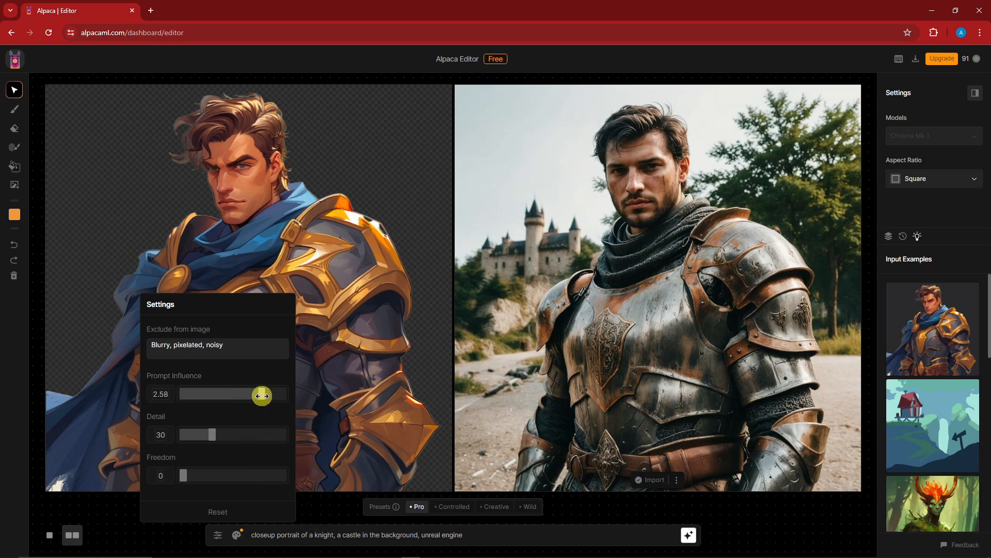
left_click(689, 535)
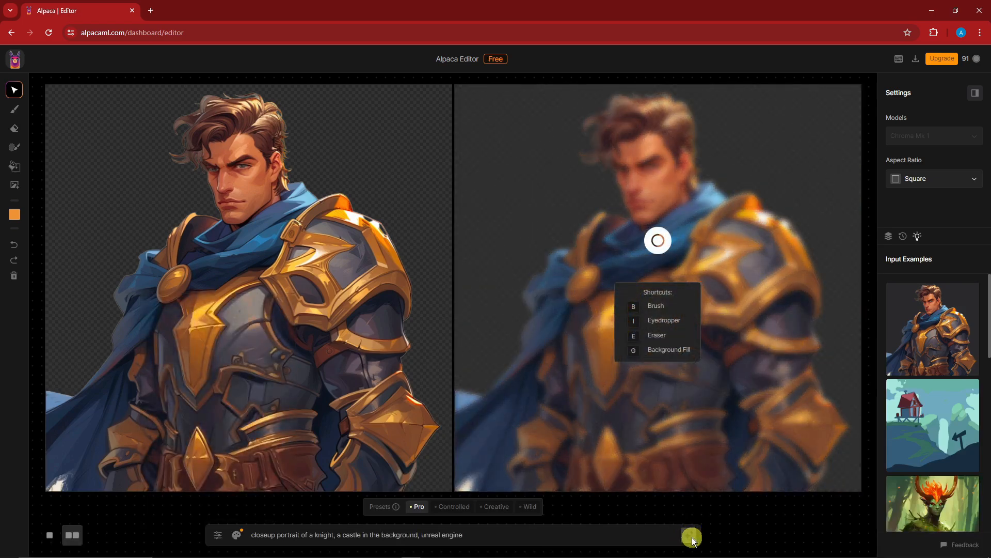
left_click(217, 535)
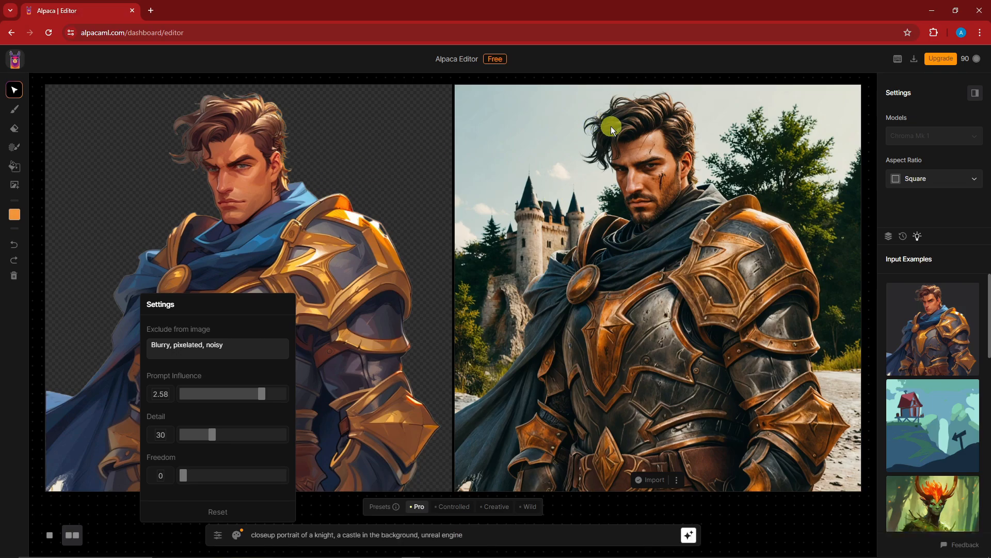
left_click_drag(262, 393, 190, 394)
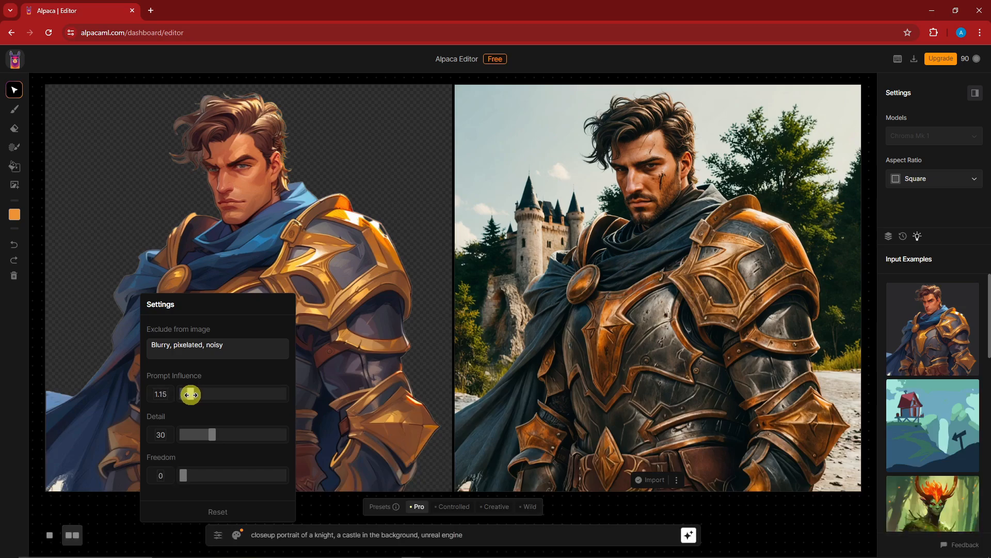
left_click(689, 535)
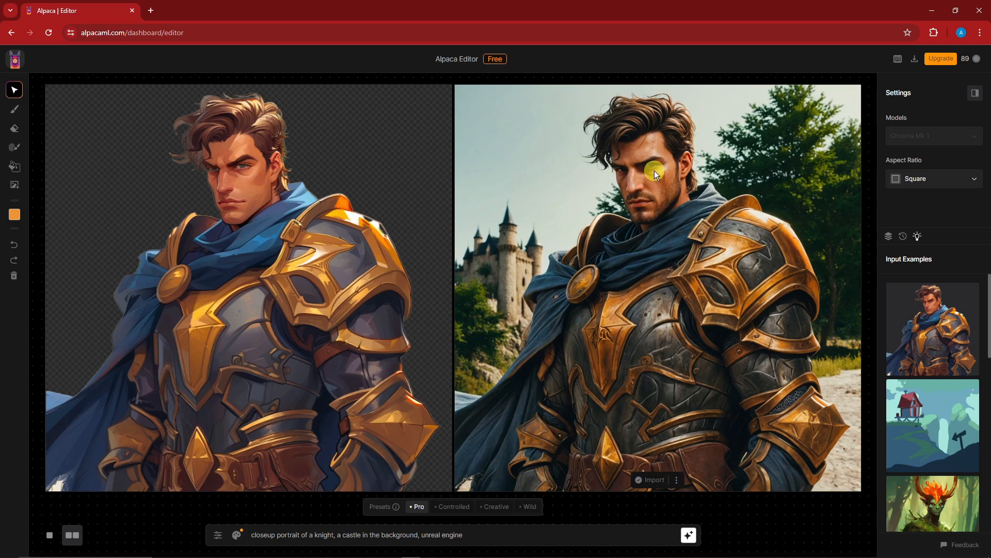
- Generate the knight image with prompt influence 1, detail 13 and freedom 13
left_click(217, 535)
left_click_drag(188, 393, 178, 396)
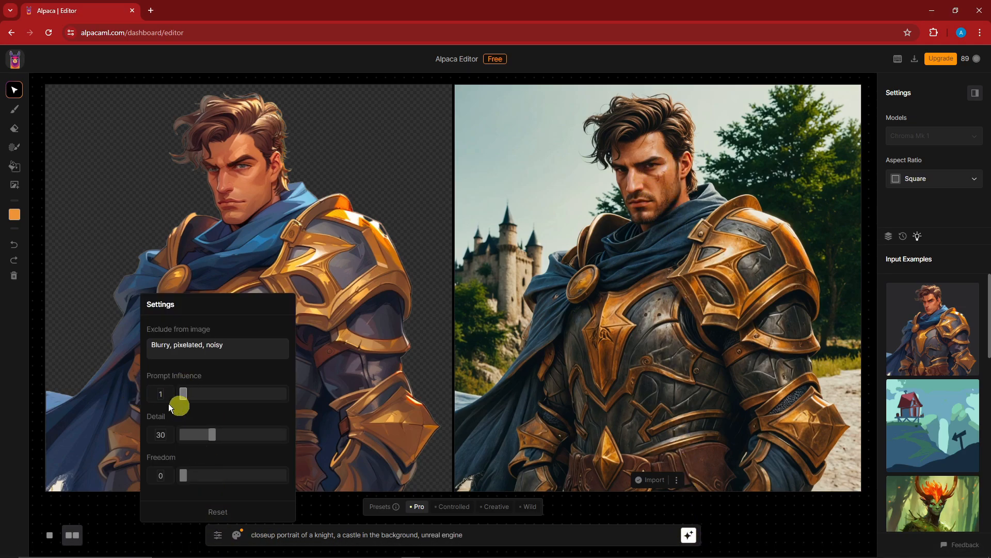
left_click_drag(212, 435, 198, 438)
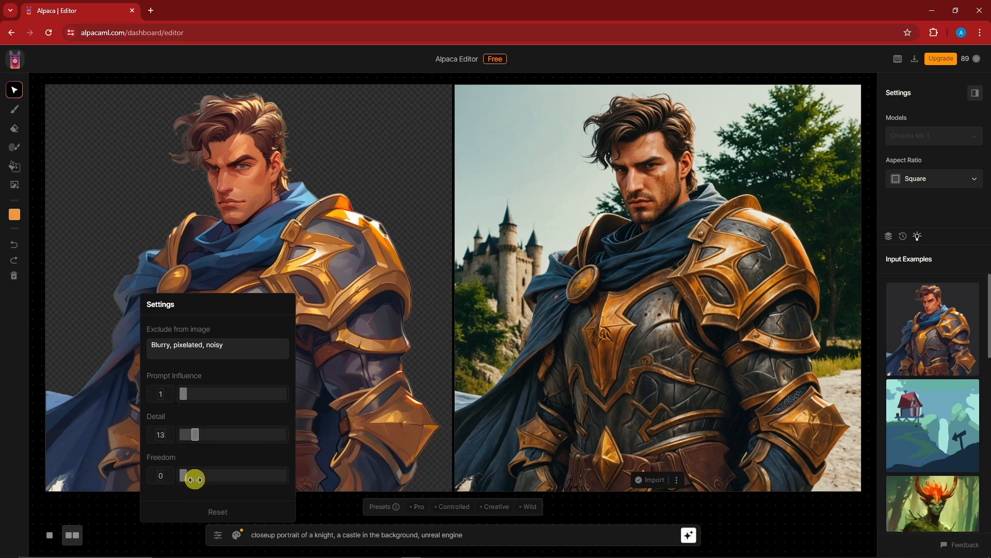
left_click_drag(183, 480, 196, 475)
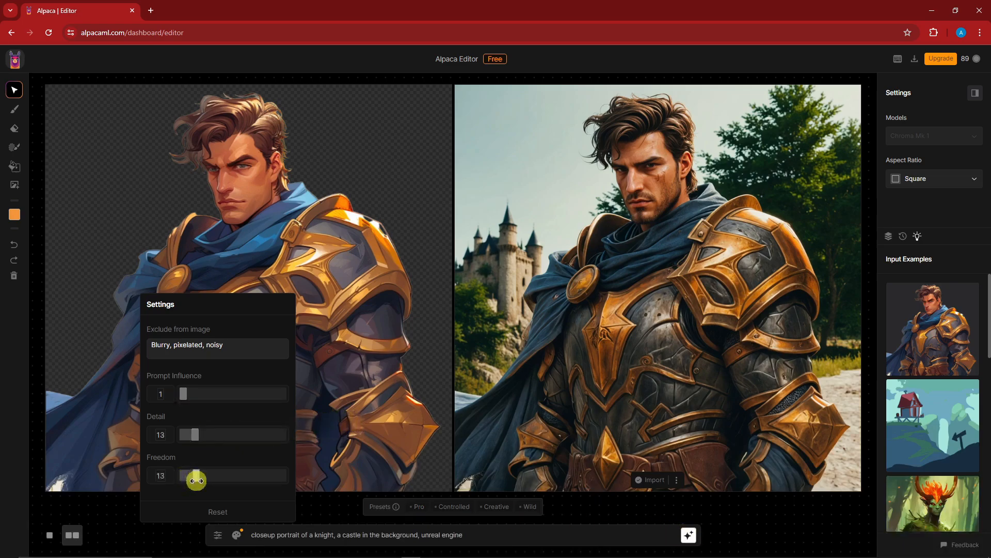
left_click(690, 535)
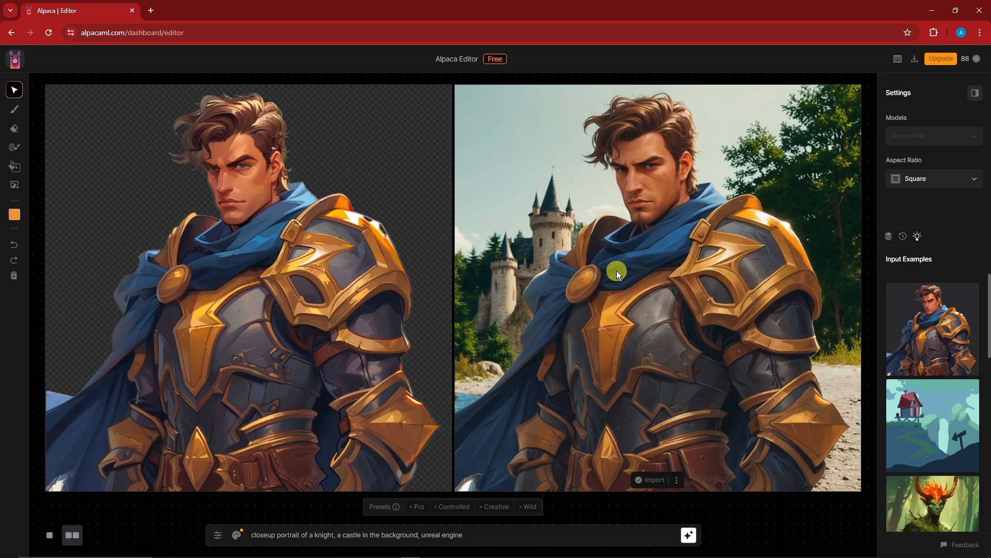
- Set the generation settings to prompt influence 2, detail 30 and freedom 0
left_click(218, 534)
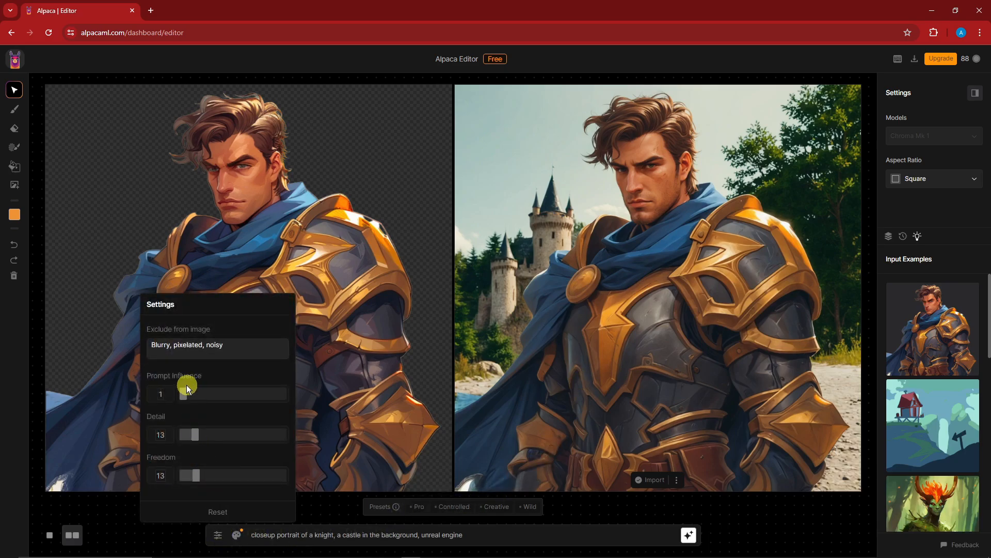
left_click_drag(187, 391, 213, 393)
double_click(154, 395)
type("2")
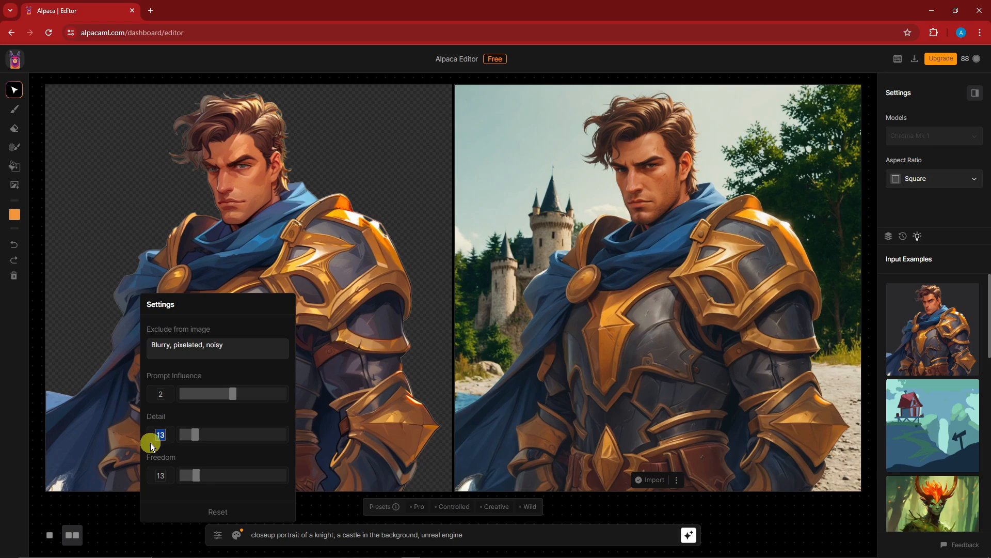
type("30")
double_click(166, 476)
type("0")
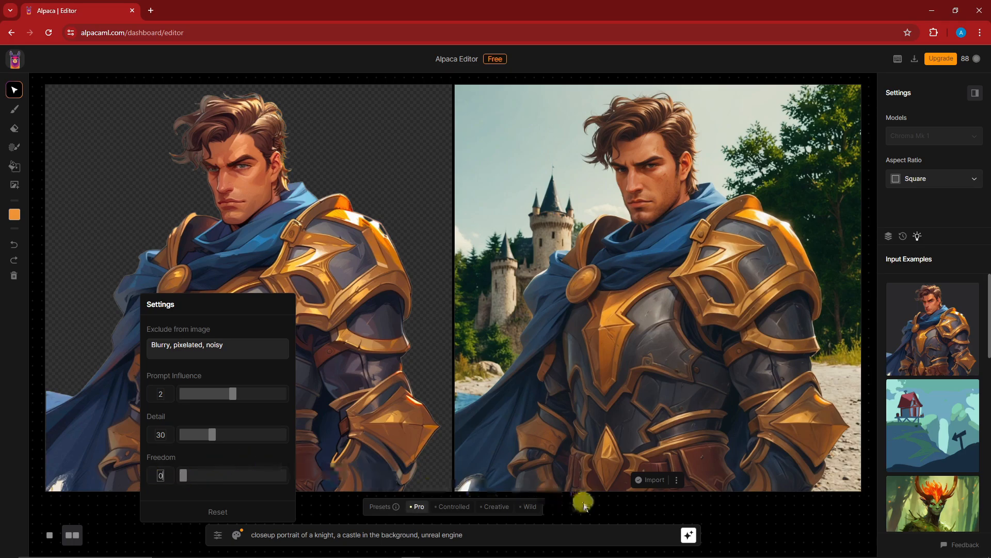
left_click(599, 511)
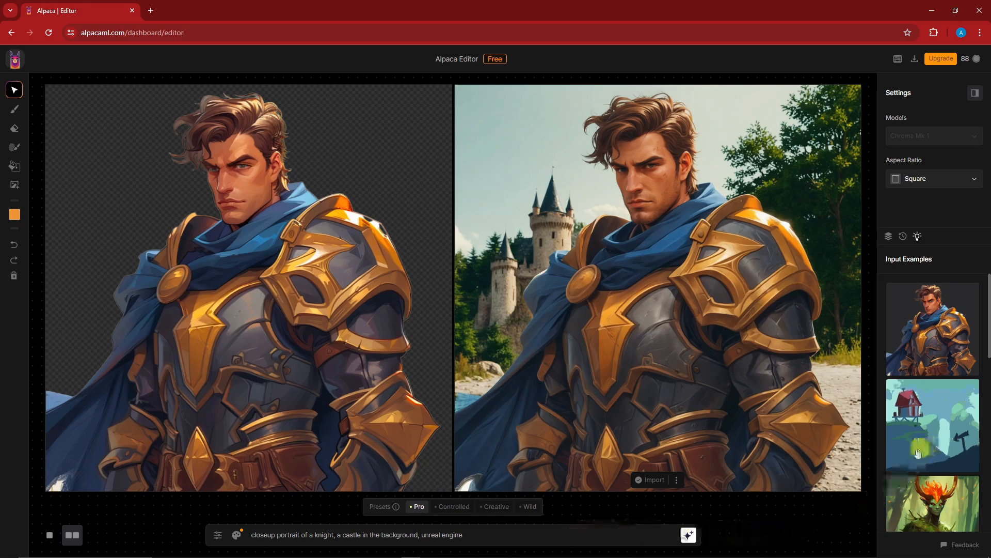
- Load the sports car sketch from the input examples and generate an image of it with the Creative preset
scroll(924, 406, "down", 4)
scroll(924, 406, "down", 5)
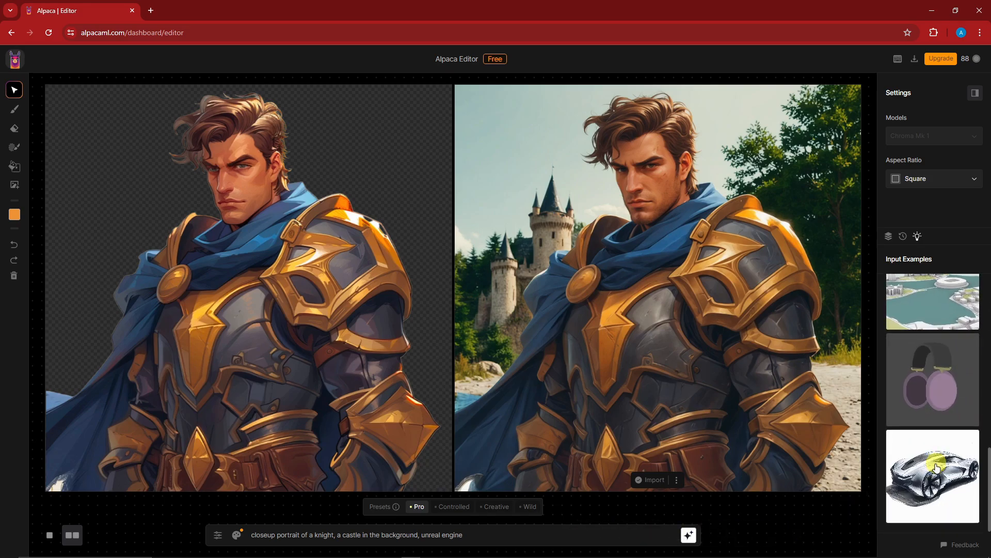
left_click(936, 472)
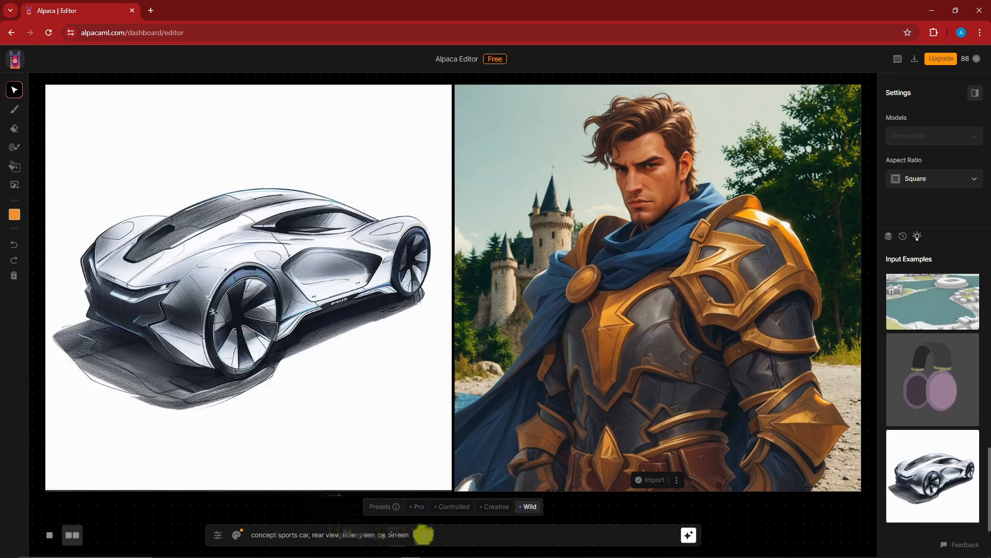
left_click(545, 532)
left_click(445, 507)
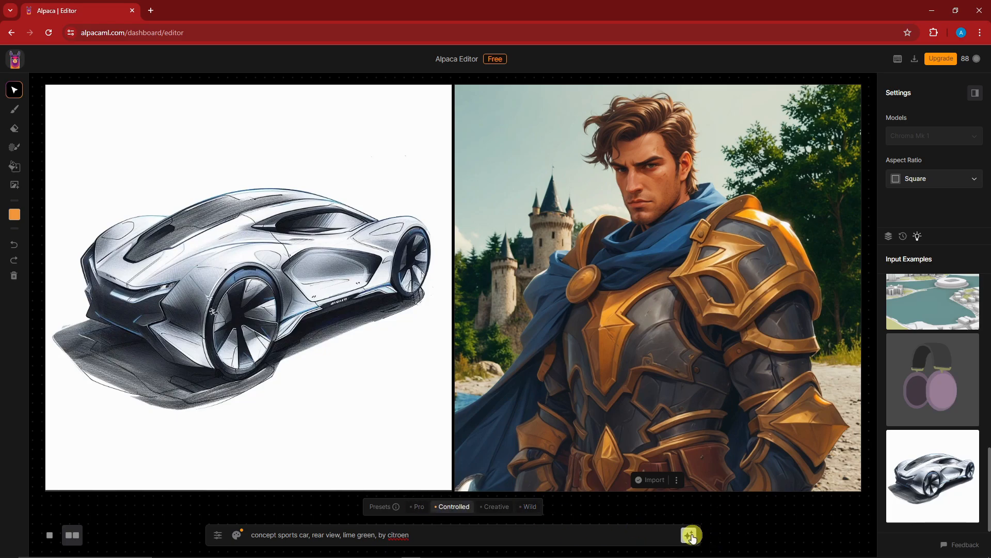
left_click(506, 511)
left_click(689, 535)
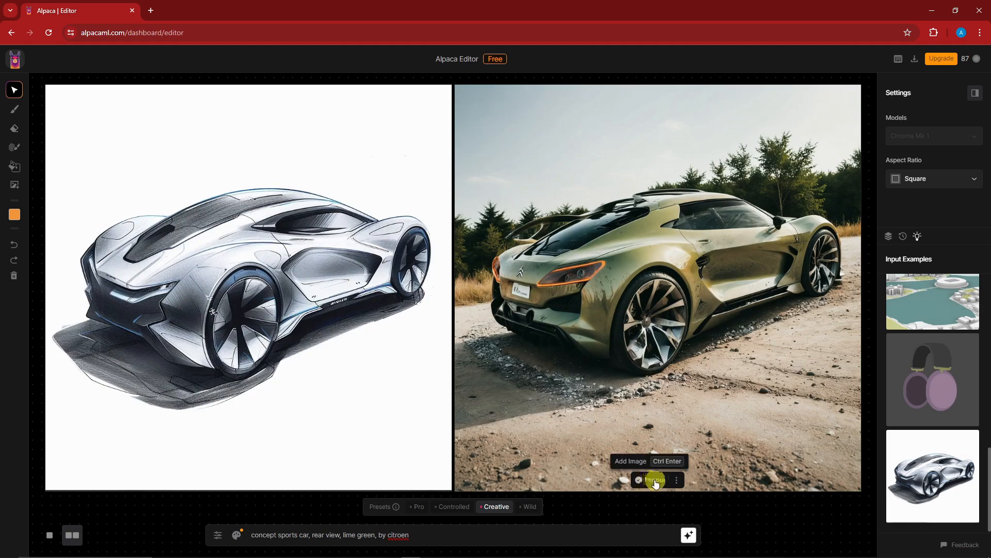
- View the download options, import the generated car onto the canvas and generate a new version with the Controlled preset
left_click(677, 481)
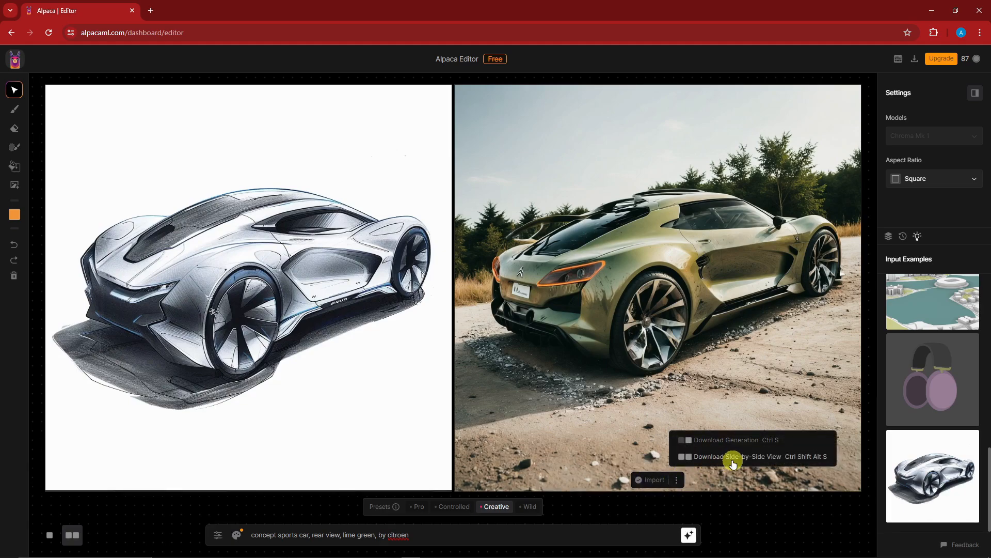
left_click(680, 483)
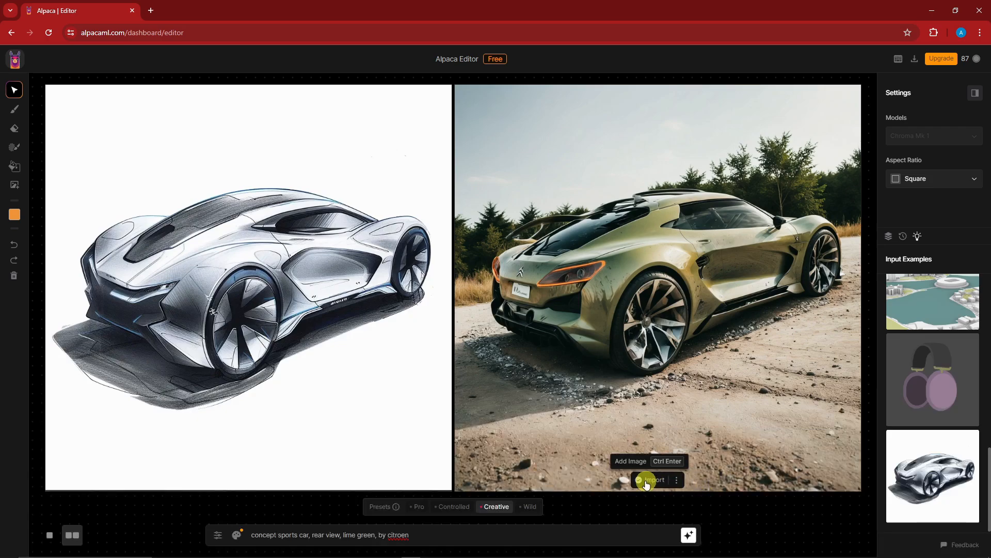
left_click(647, 480)
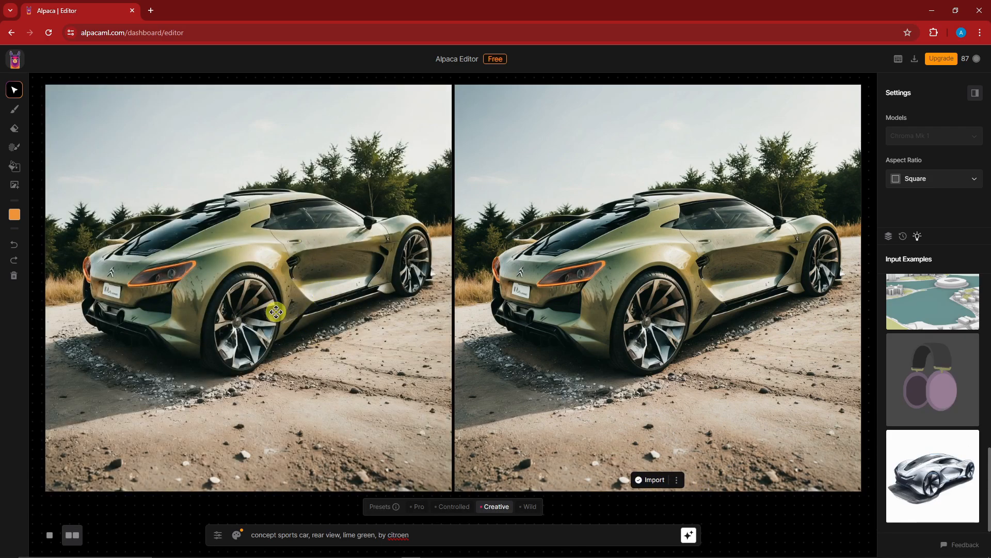
left_click(455, 508)
left_click(689, 534)
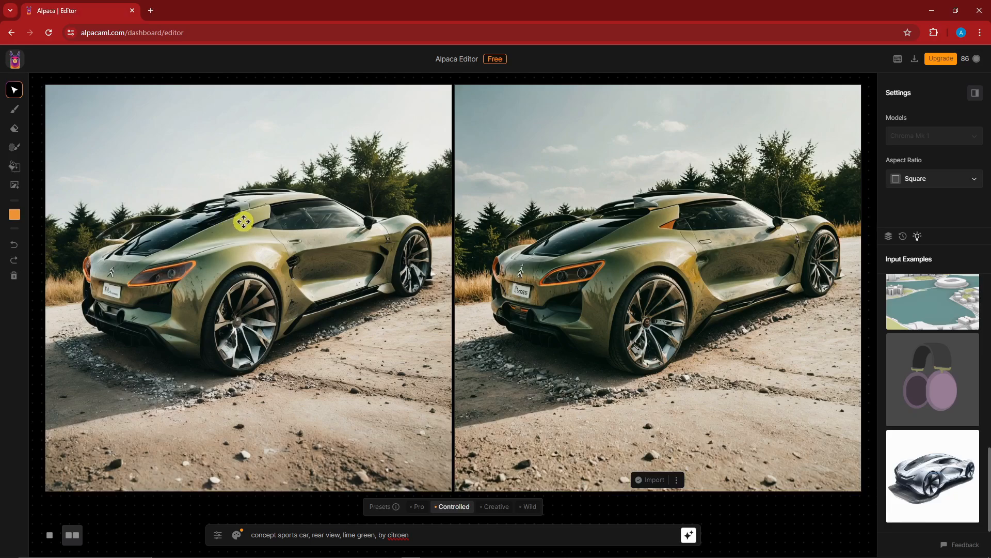
- Remove the existing style reference image, regenerate the car with the Creative preset and import the result onto the canvas
left_click(238, 537)
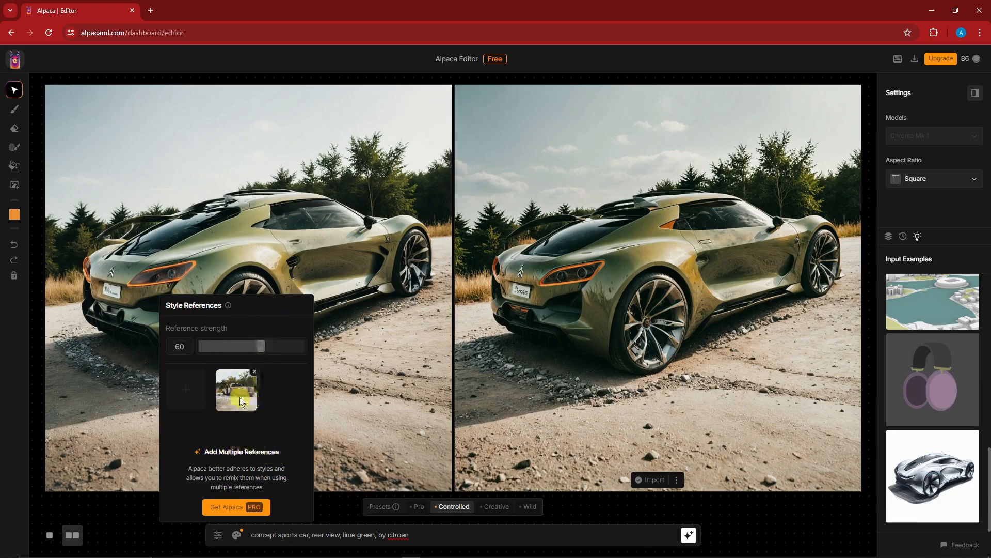
left_click(254, 373)
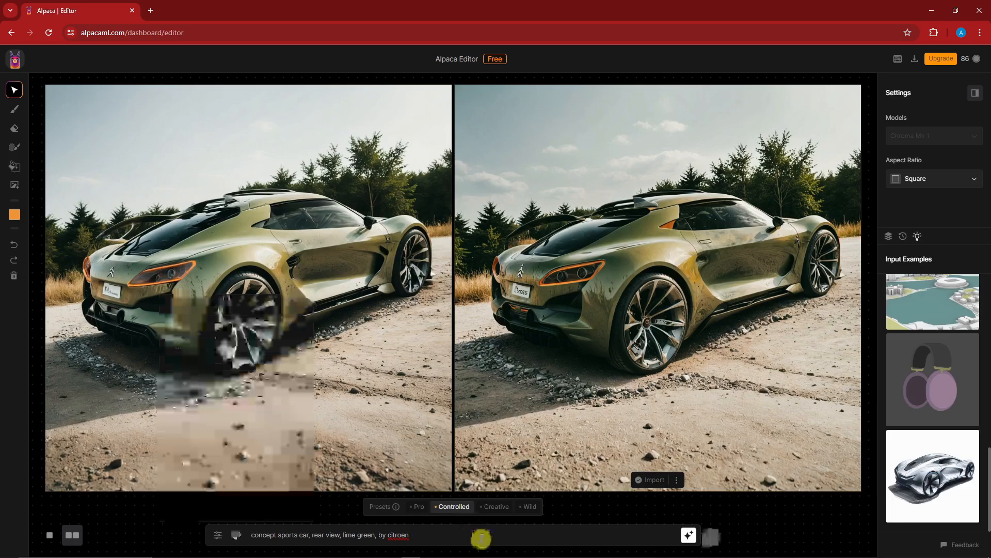
left_click(517, 507)
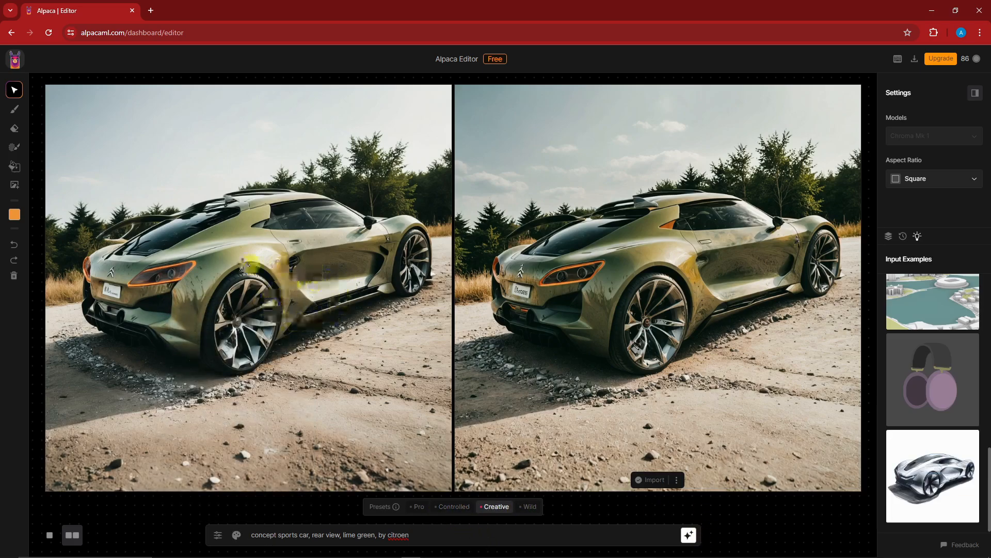
left_click(694, 537)
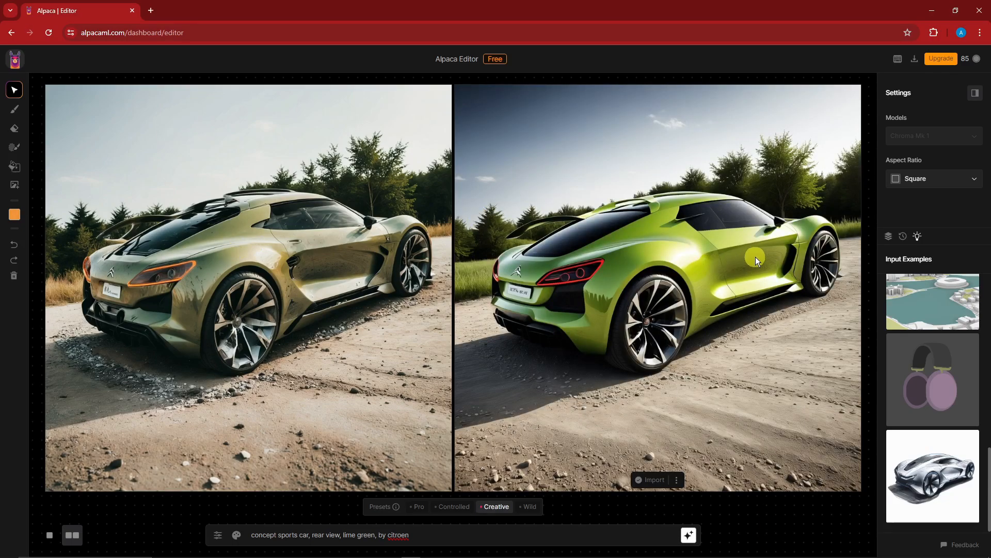
left_click(650, 480)
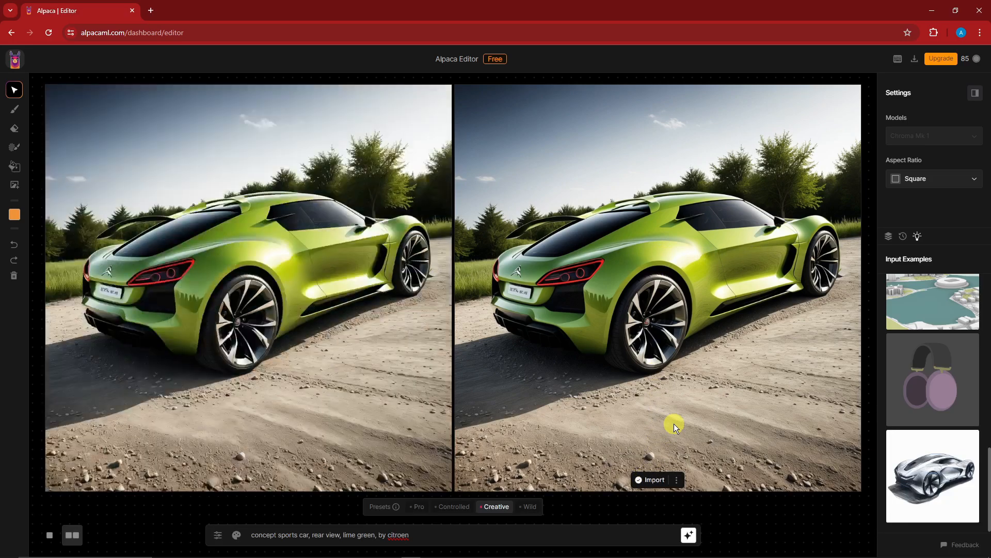
- Upload the image sketch-3045125_1280 as the style reference, keeping the reference strength at 60
left_click(236, 535)
left_click(237, 421)
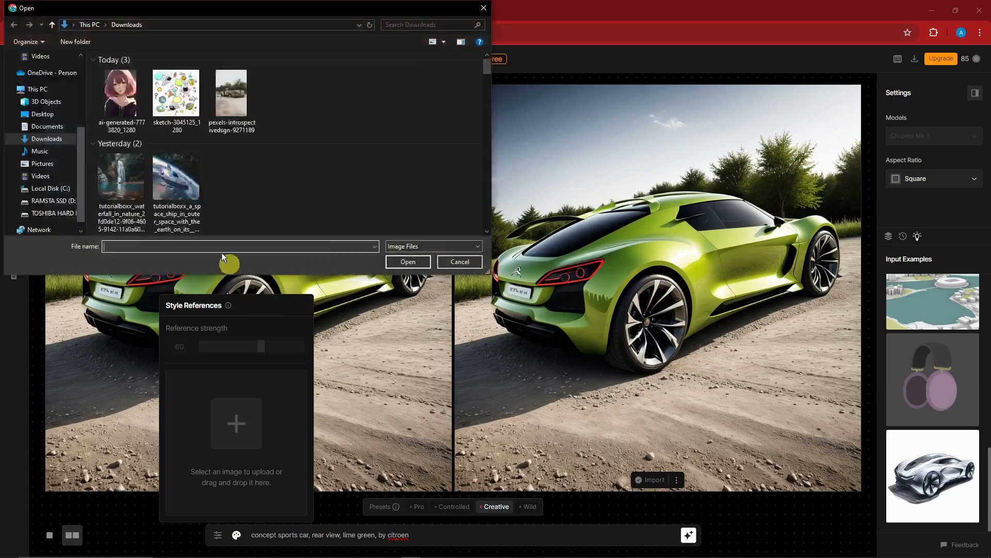
scroll(214, 166, "down", 1)
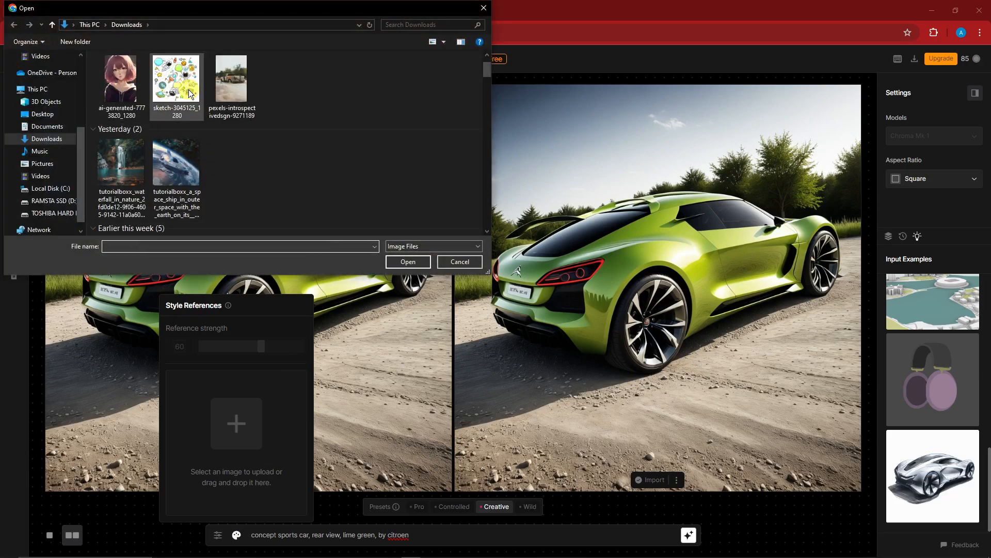
scroll(191, 124, "down", 3)
scroll(190, 124, "up", 4)
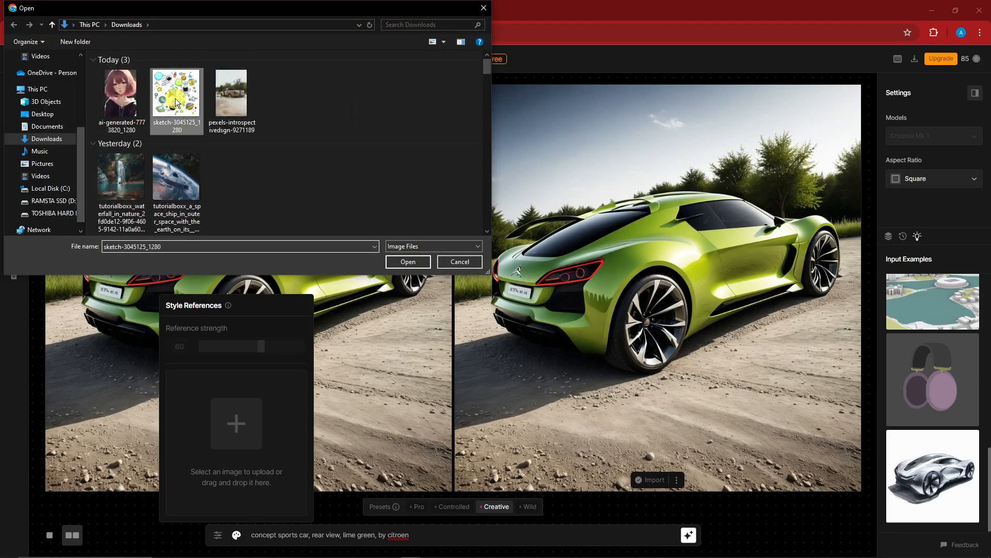
double_click(190, 124)
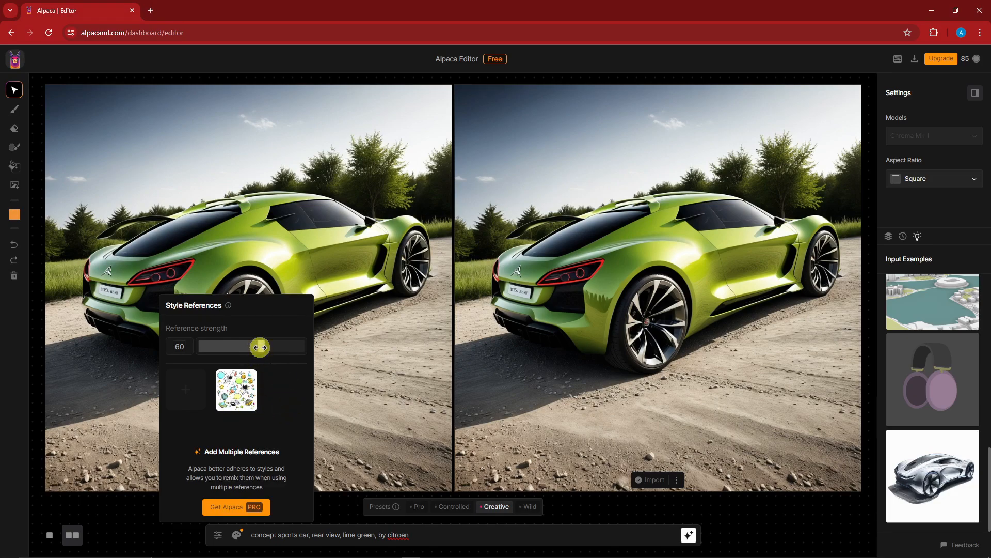
mouse_move(246, 400)
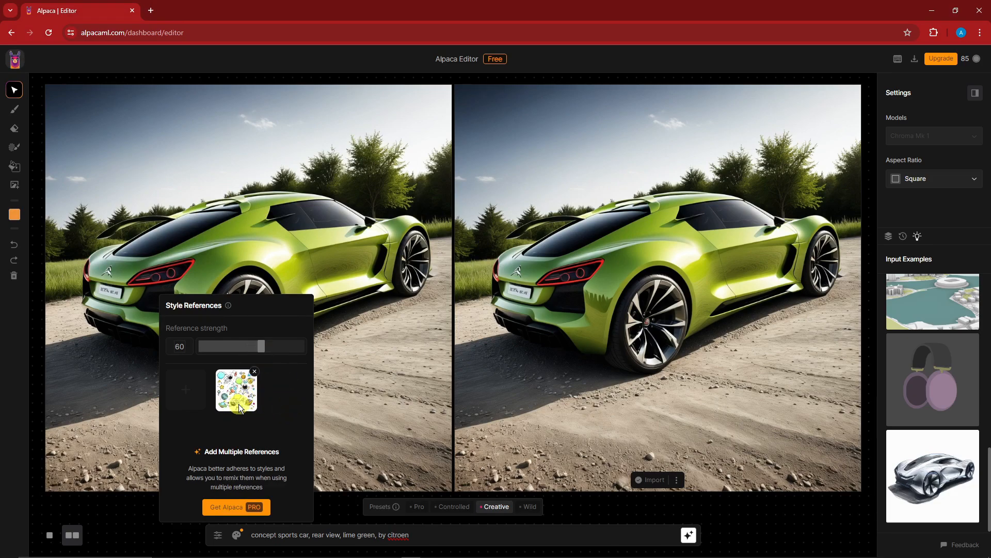
- Generate the car image with the uploaded sketch as style reference, keeping the prompt and the Creative preset
left_click(565, 536)
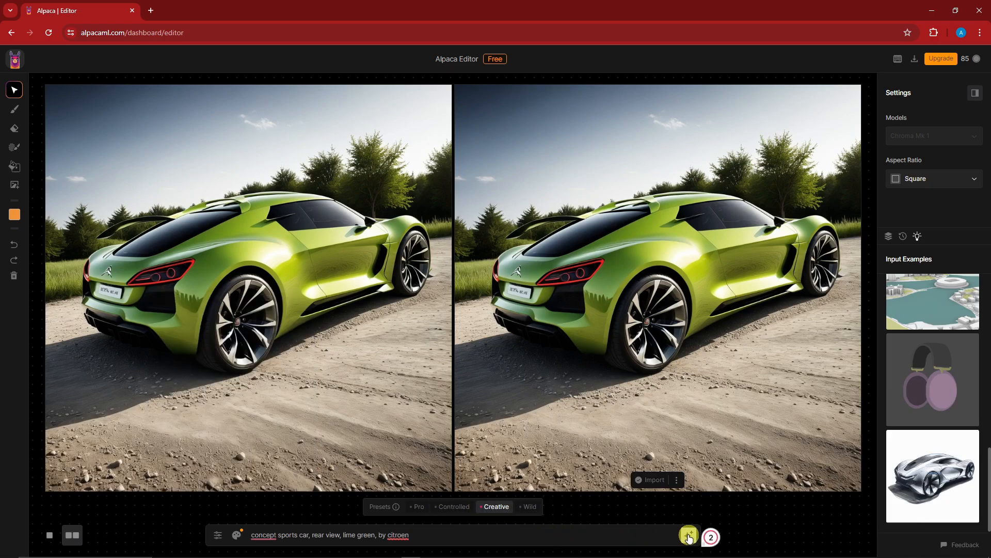
triple_click(387, 535)
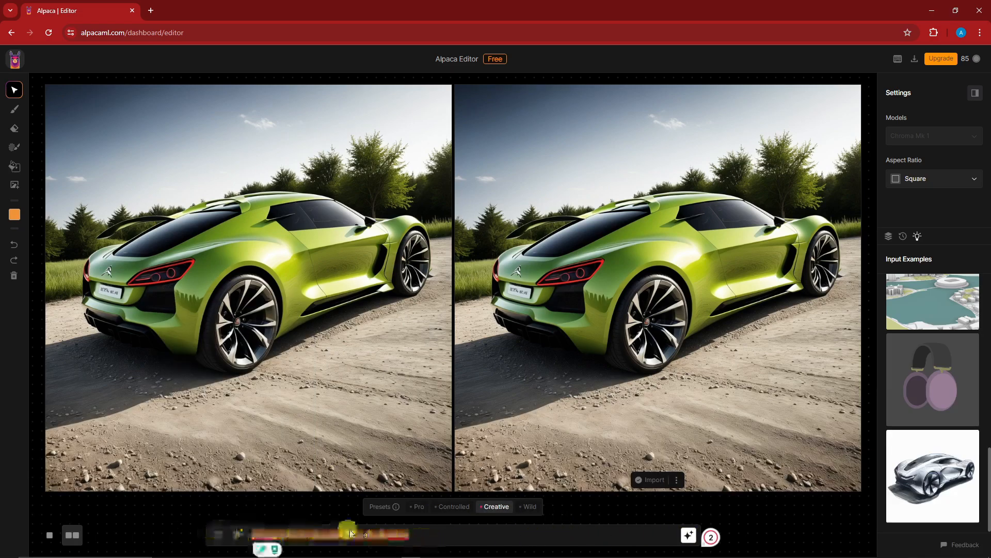
left_click(432, 535)
left_click(689, 535)
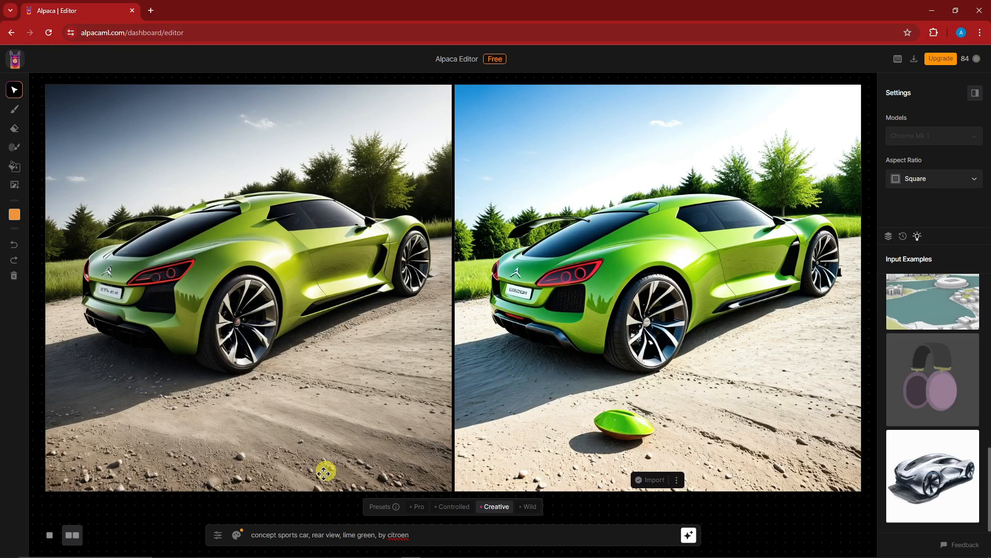
left_click(237, 534)
left_click(237, 534)
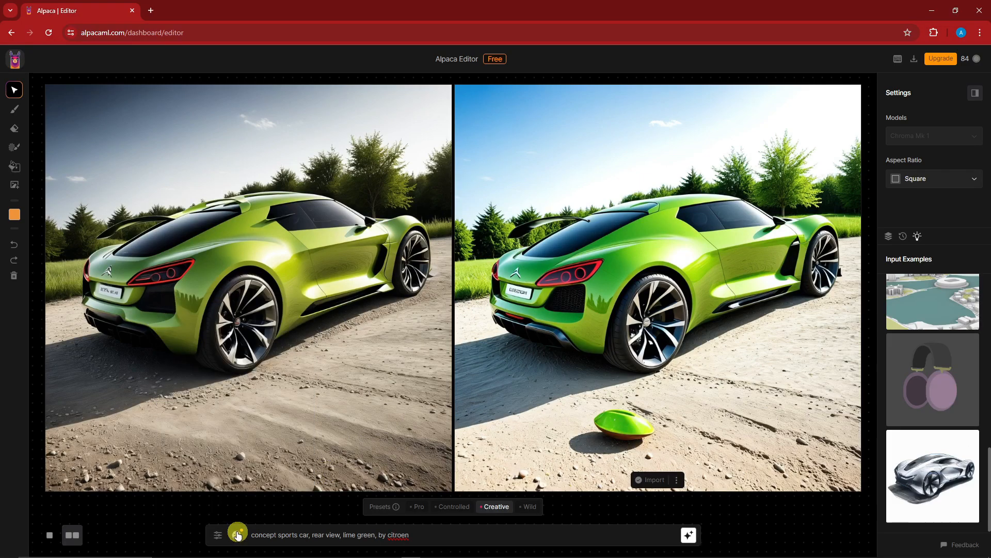
- Check which style reference image and reference strength are set for the car generation
left_click(238, 534)
mouse_move(247, 389)
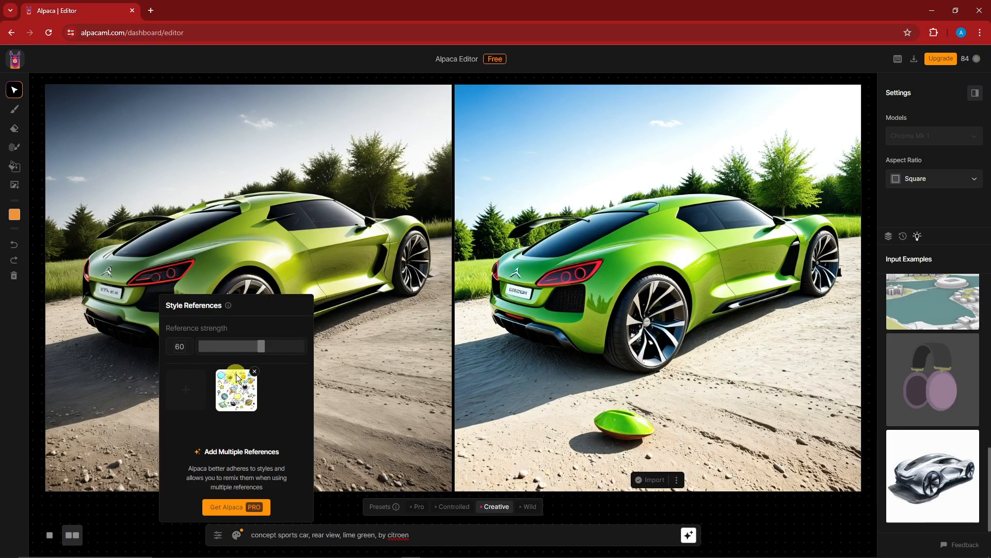
left_click(236, 537)
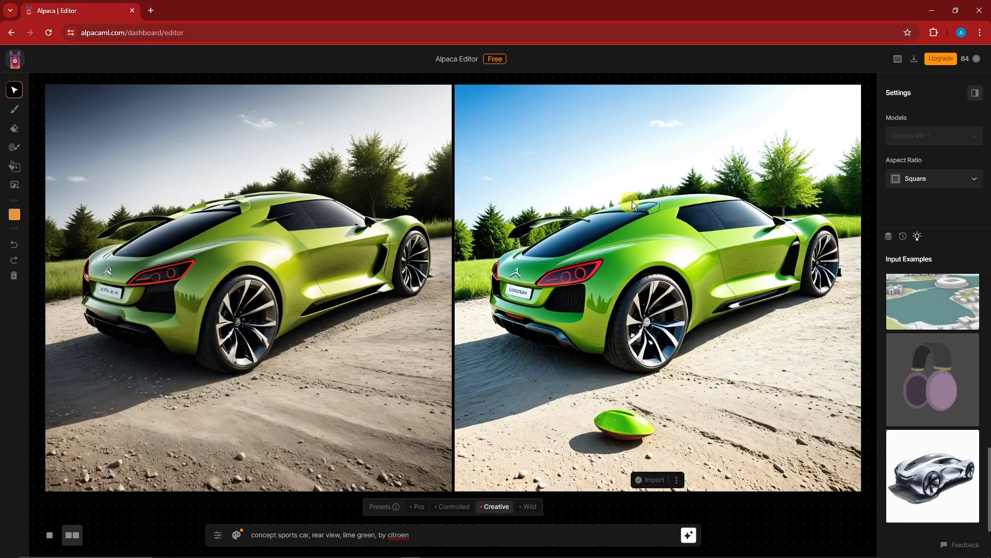
- Change the prompt to "concept sports car, rear view, lime green, by Citroen, the background is neon city lights" and generate the image
left_click(418, 536)
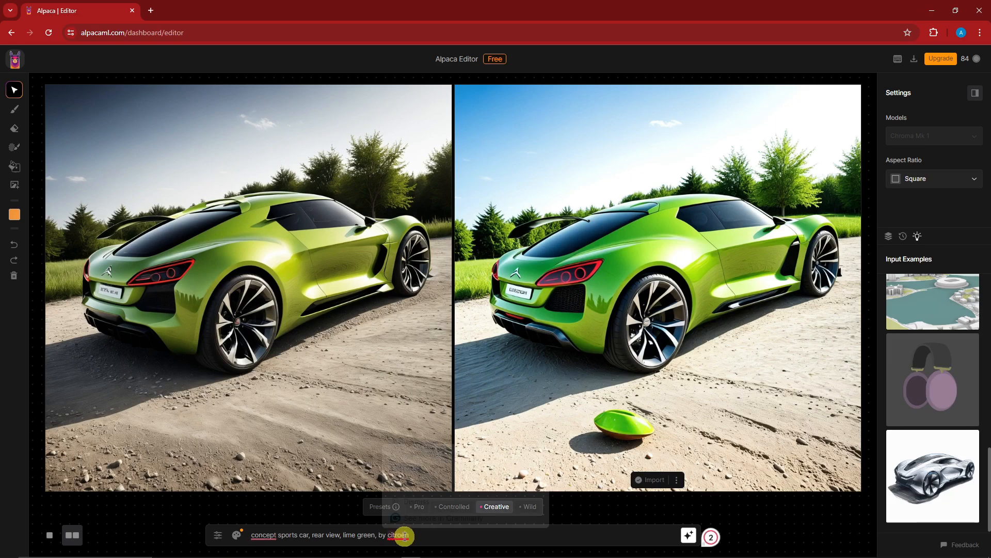
type(",")
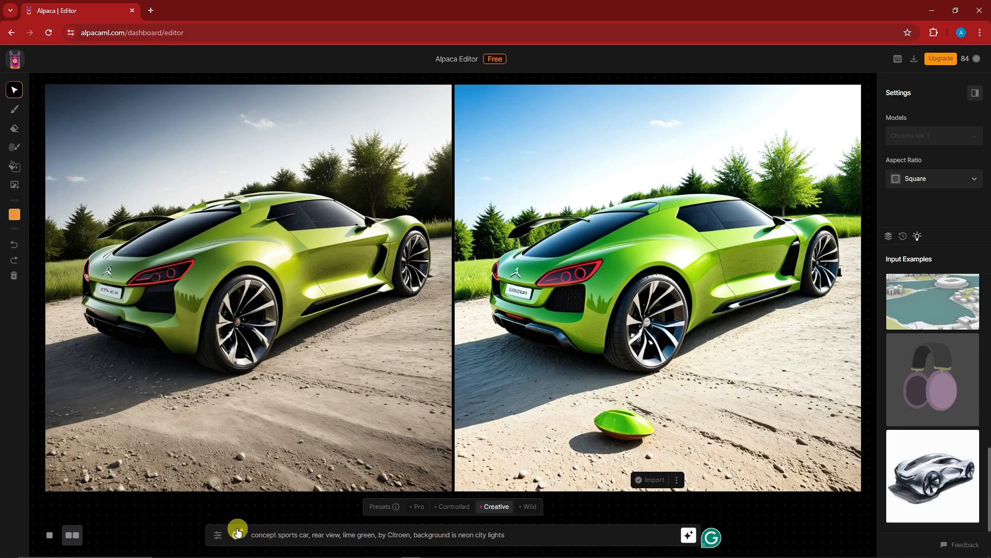
left_click_drag(512, 534, 422, 547)
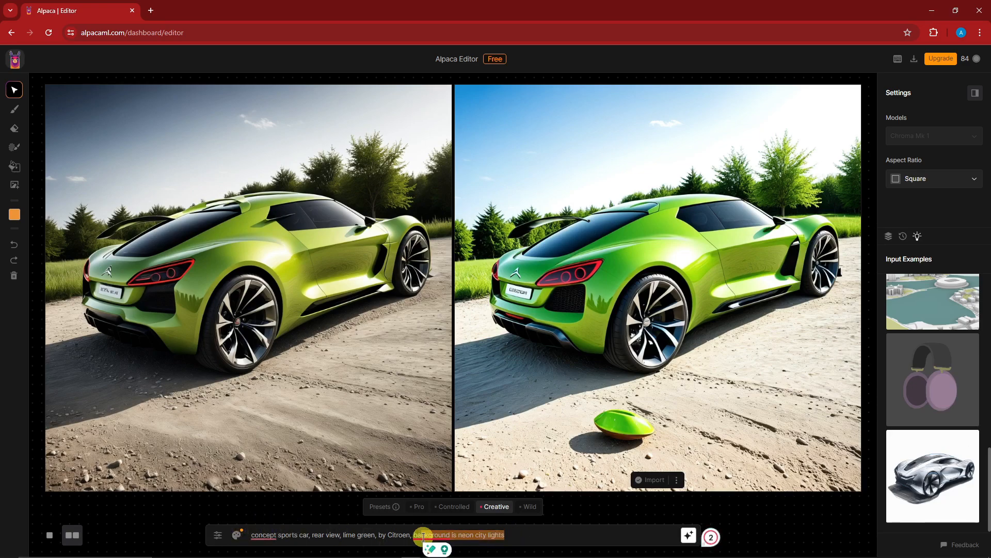
left_click(429, 535)
left_click(454, 481)
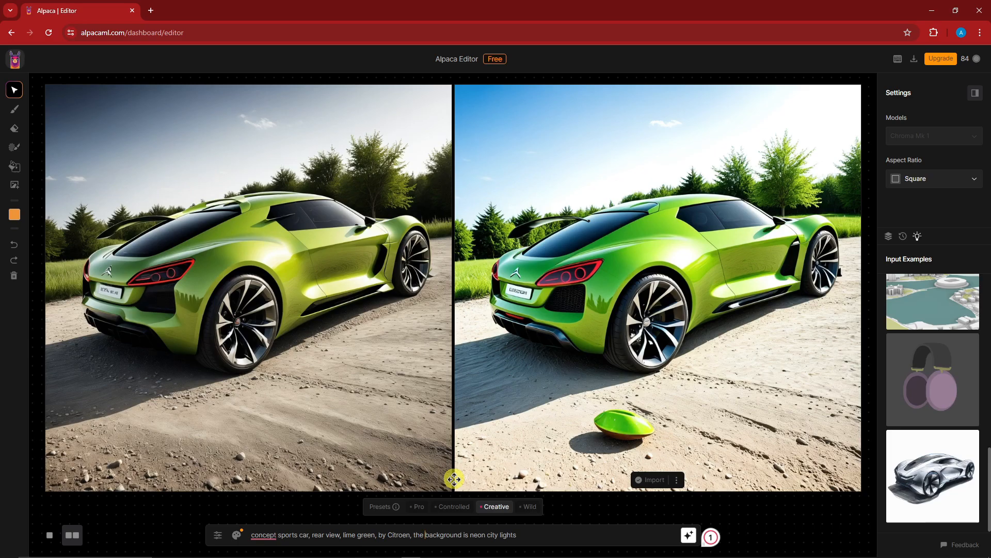
left_click(688, 535)
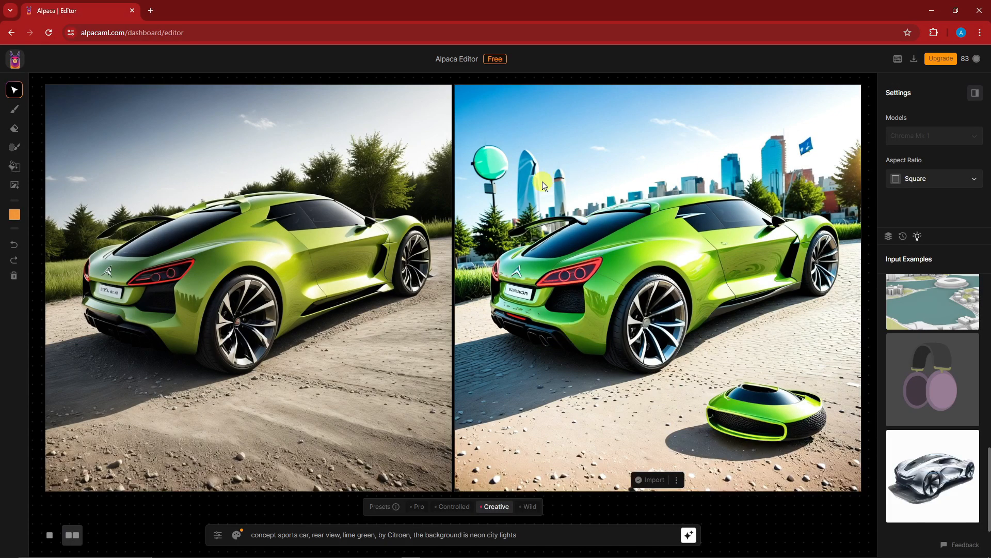
- Import the generated city-background car onto the canvas and generate another version with the Creative preset
left_click(642, 482)
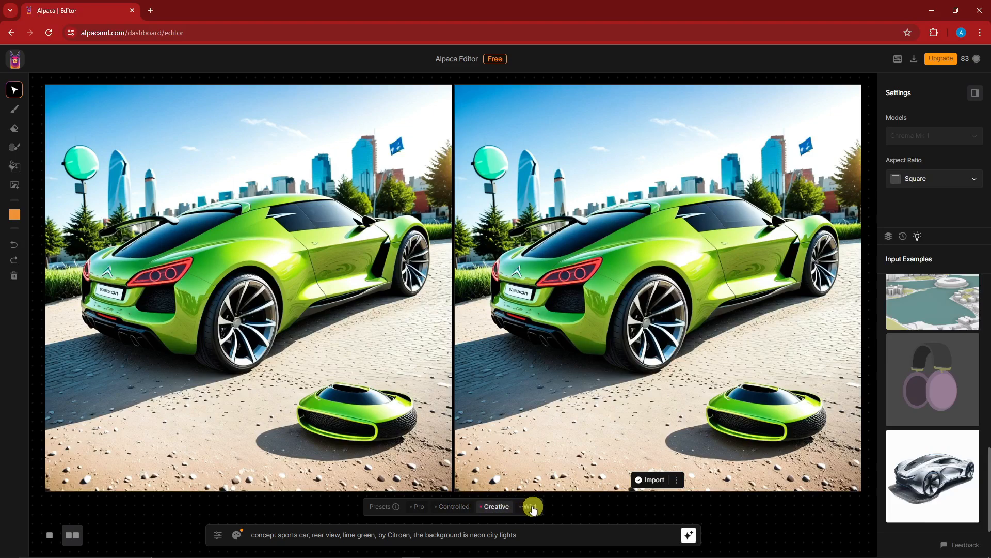
left_click(458, 508)
left_click(497, 506)
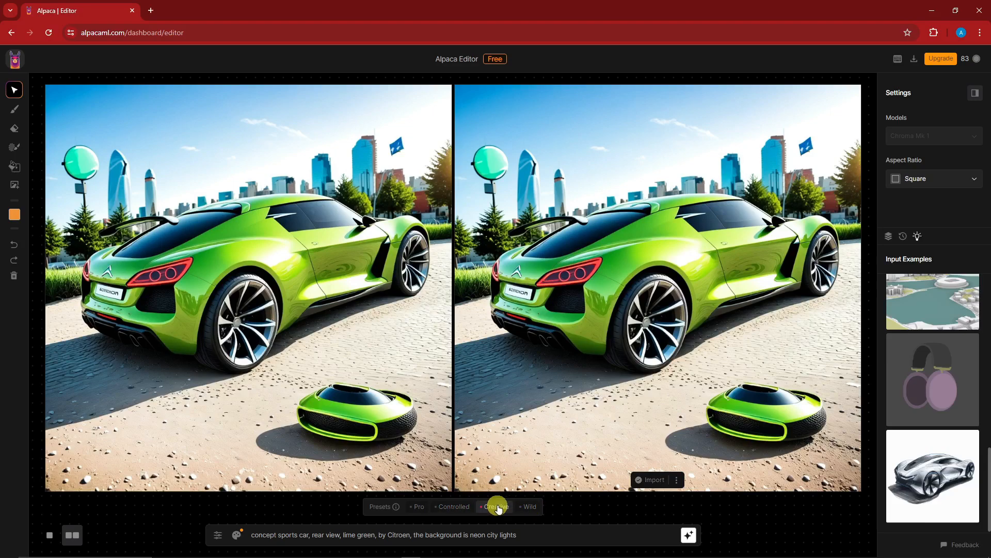
left_click(695, 540)
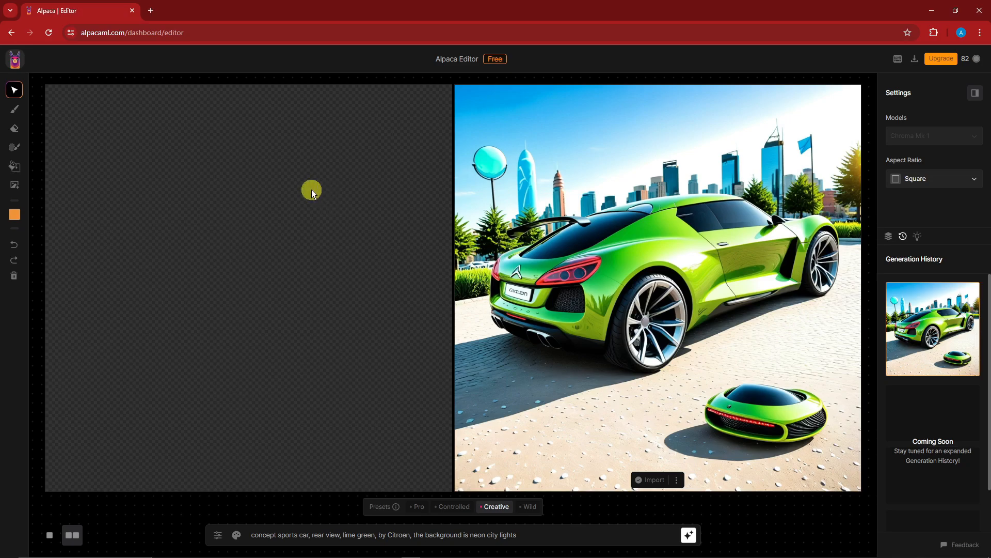
- Upload the image (4) picture of a winged man in a street as the style reference, keeping the reference strength at 60
left_click(236, 534)
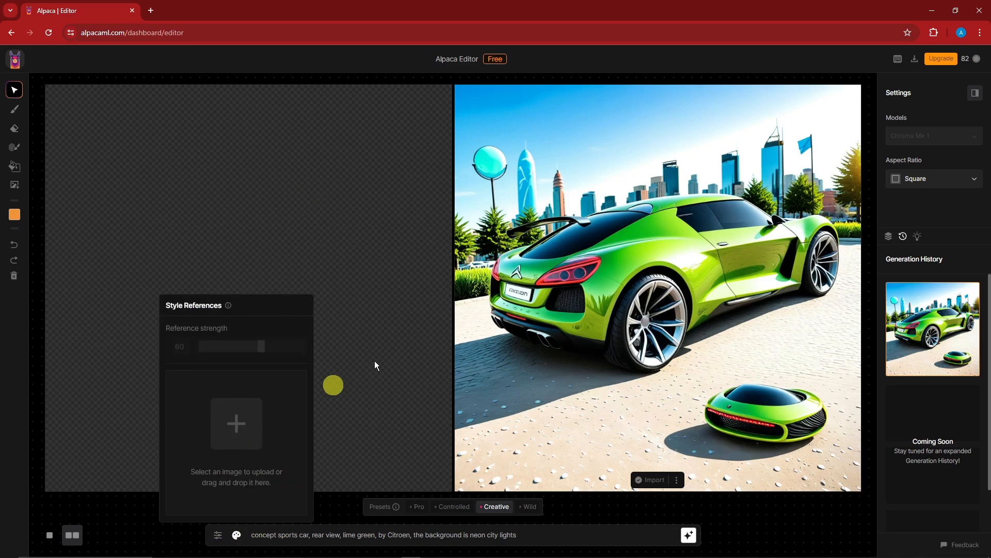
left_click(236, 423)
scroll(276, 154, "down", 6)
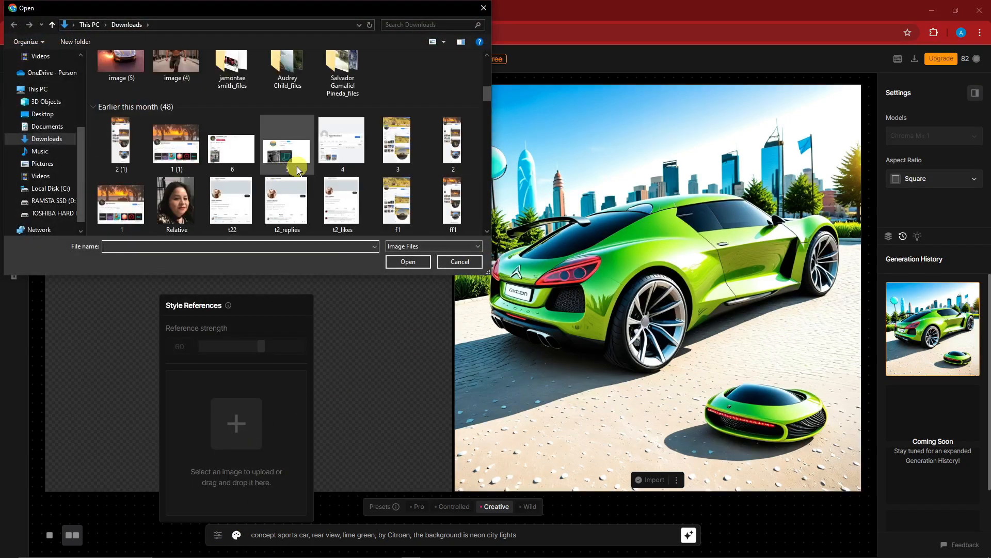
scroll(296, 169, "up", 3)
double_click(182, 166)
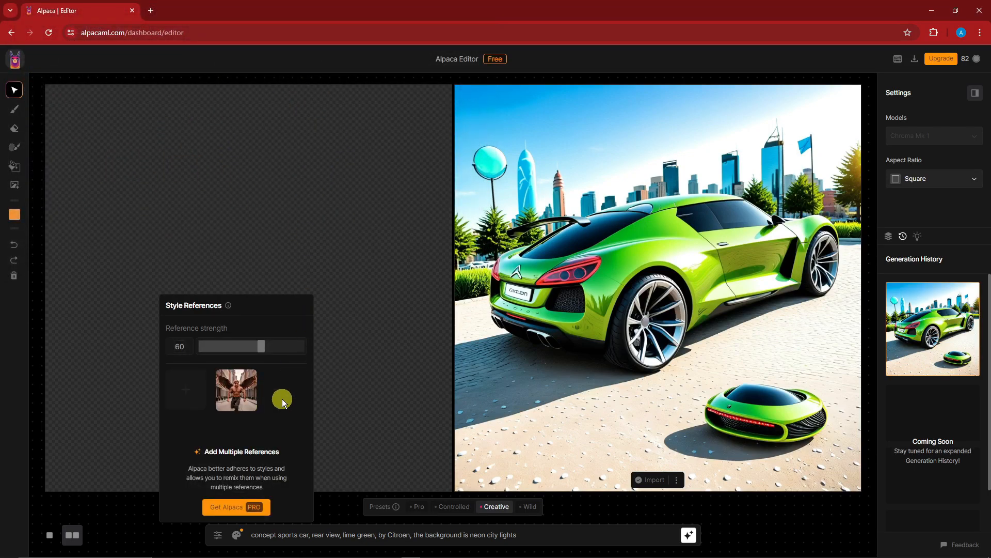
left_click(172, 530)
- Replace the prompt with "A shirtless guy with things walking in a city." and generate the image with the Creative preset
left_click_drag(523, 535, 253, 541)
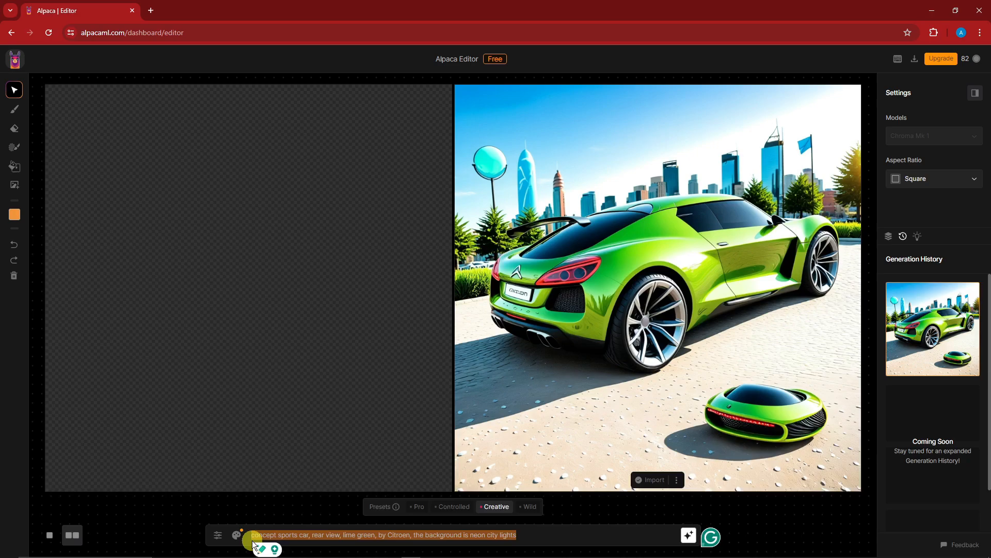
type("A shirtles gu")
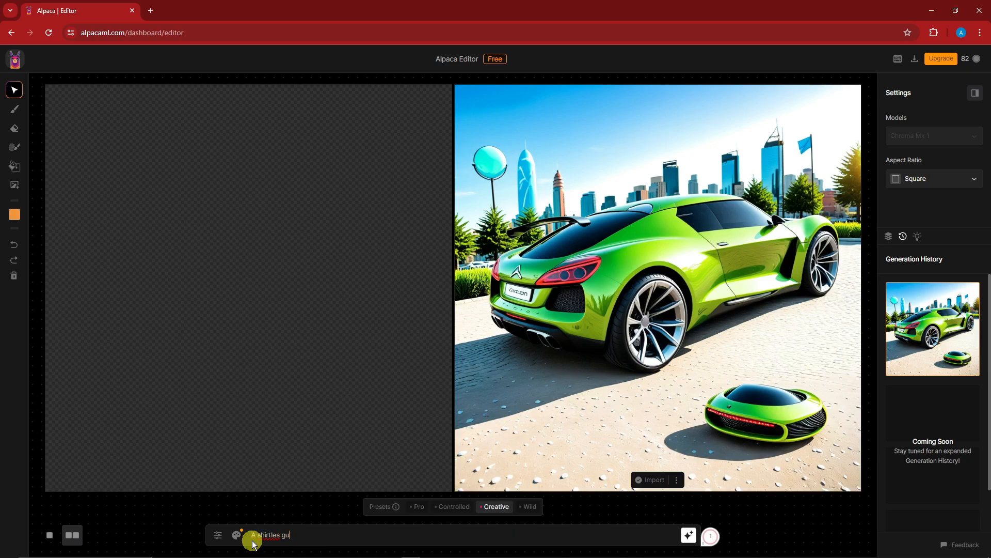
key("BackSpace")
key("BackSpace")
key("BackSpace")
type("s guy wit")
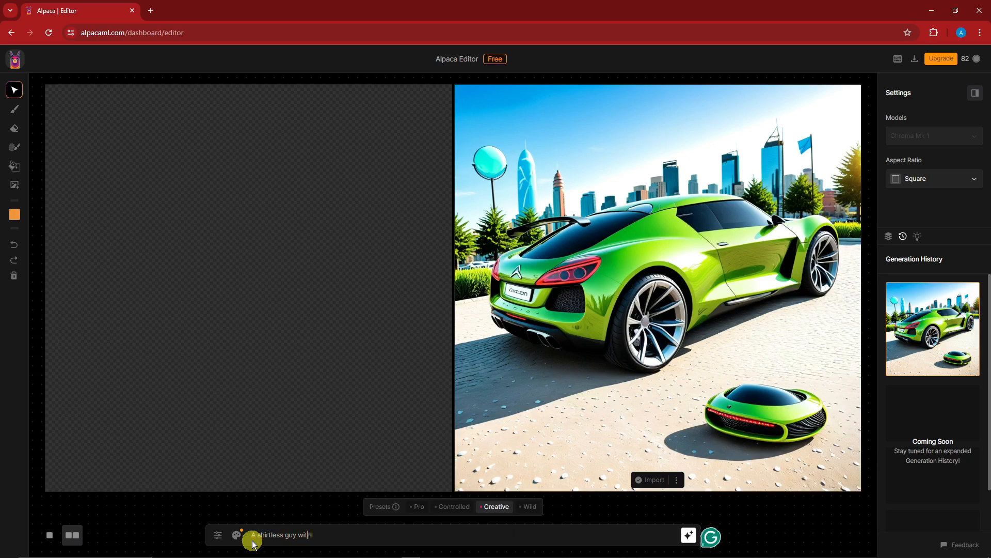
type("h tings walking in a city.")
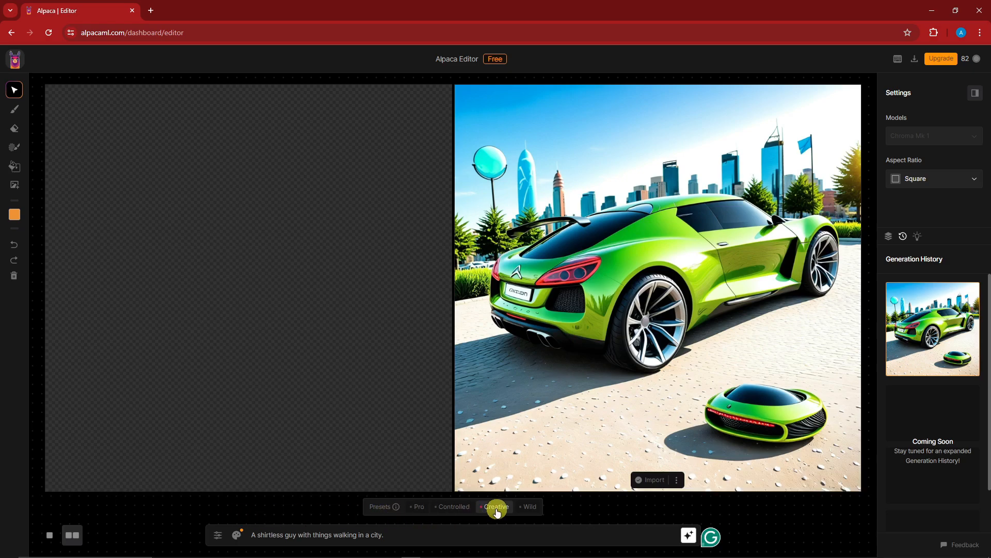
left_click(687, 535)
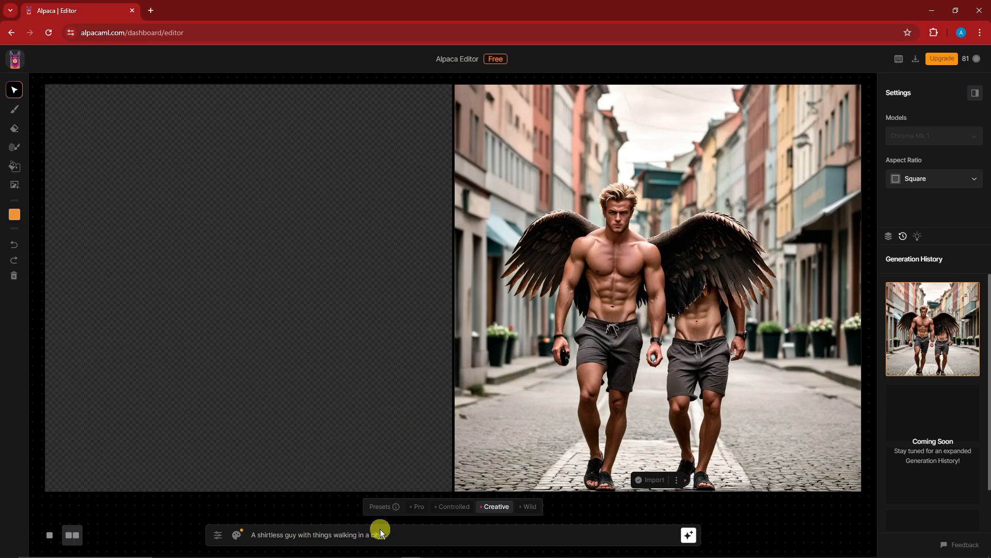
- Clear the prompt and generate from the style reference alone, once with the Creative preset and once with the Pro preset
left_click_drag(392, 534, 189, 534)
key("BackSpace")
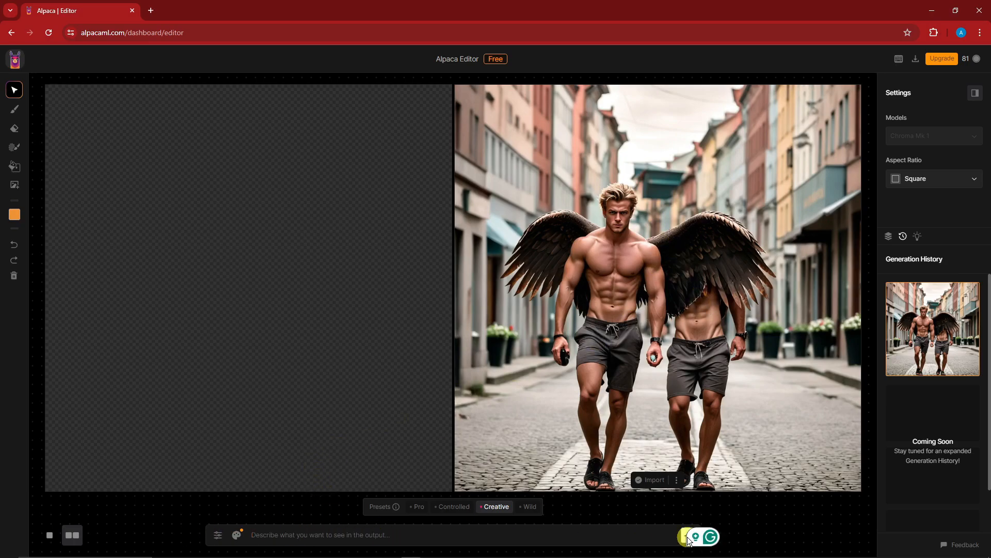
left_click(686, 536)
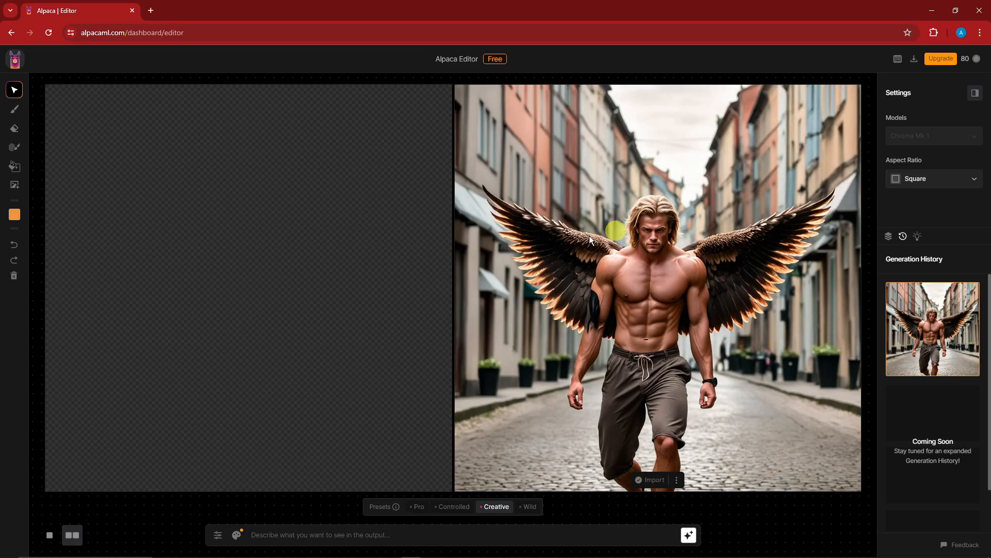
left_click(419, 507)
left_click(685, 538)
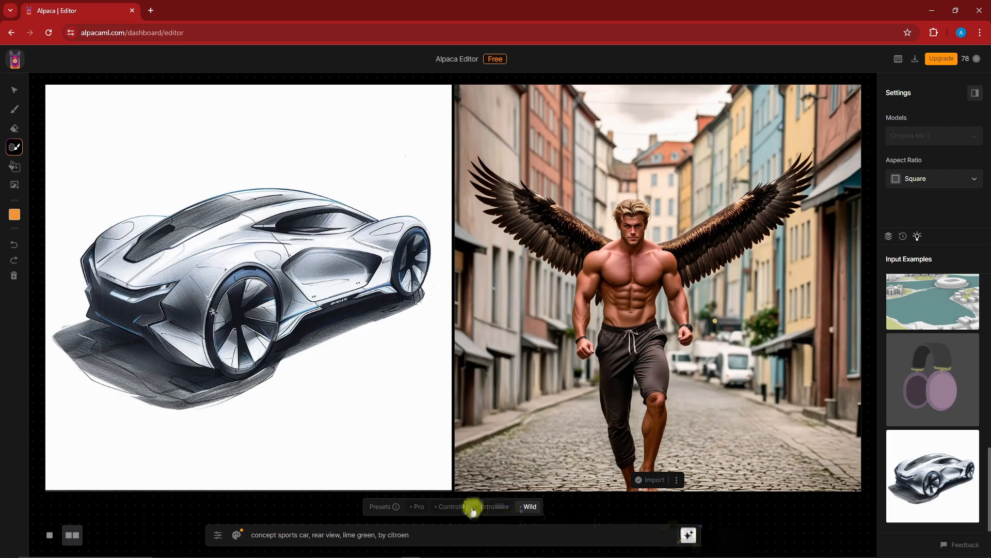
- Generate the sports car sketch with the Creative preset, using the winged man picture as style reference
left_click(496, 506)
left_click(688, 535)
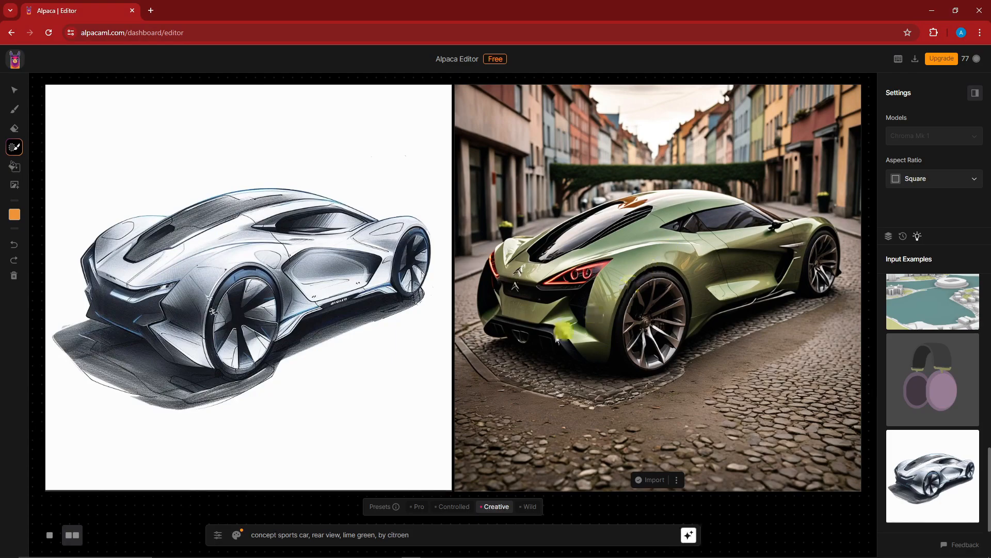
- Replace the winged man style reference with the image pexels-introspectivedsgn-9271189
left_click(237, 534)
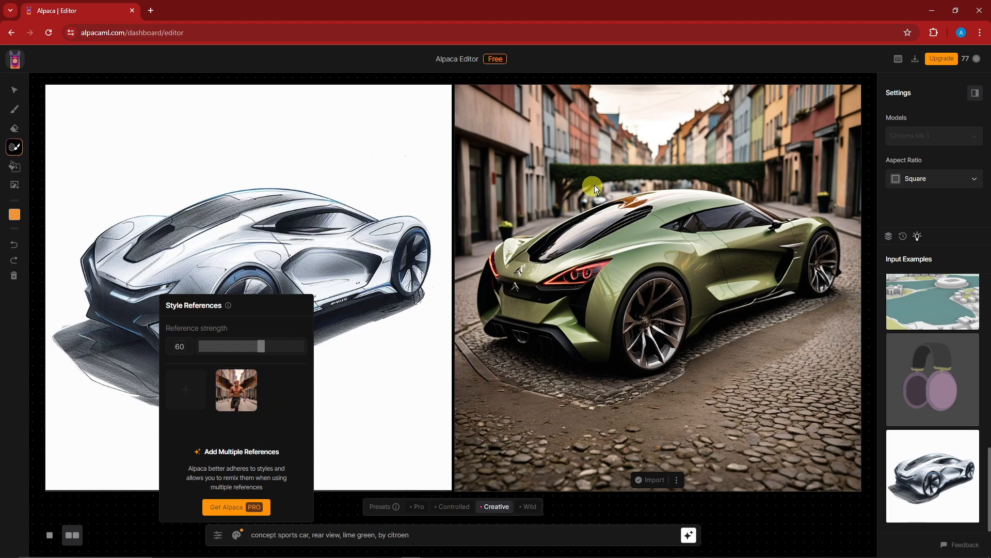
left_click(253, 373)
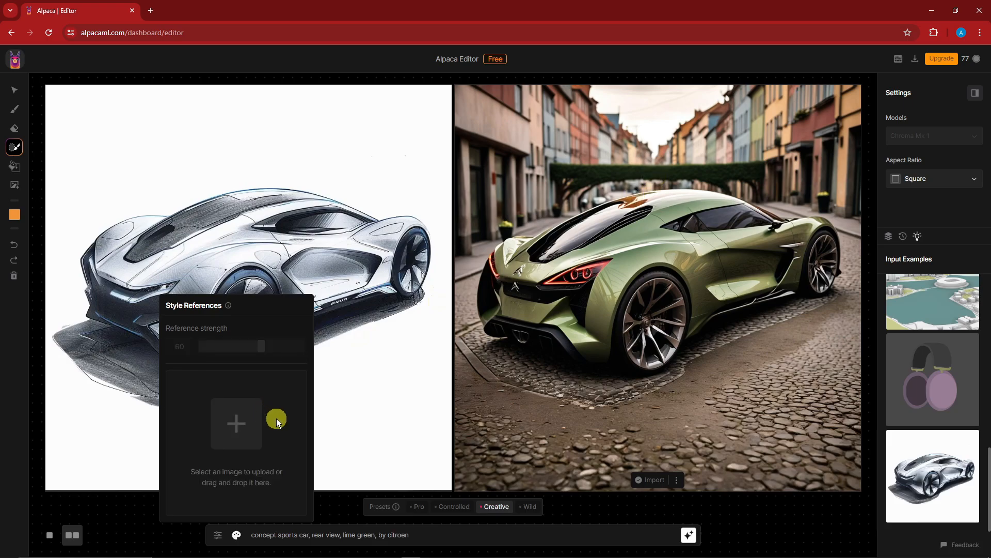
left_click(245, 421)
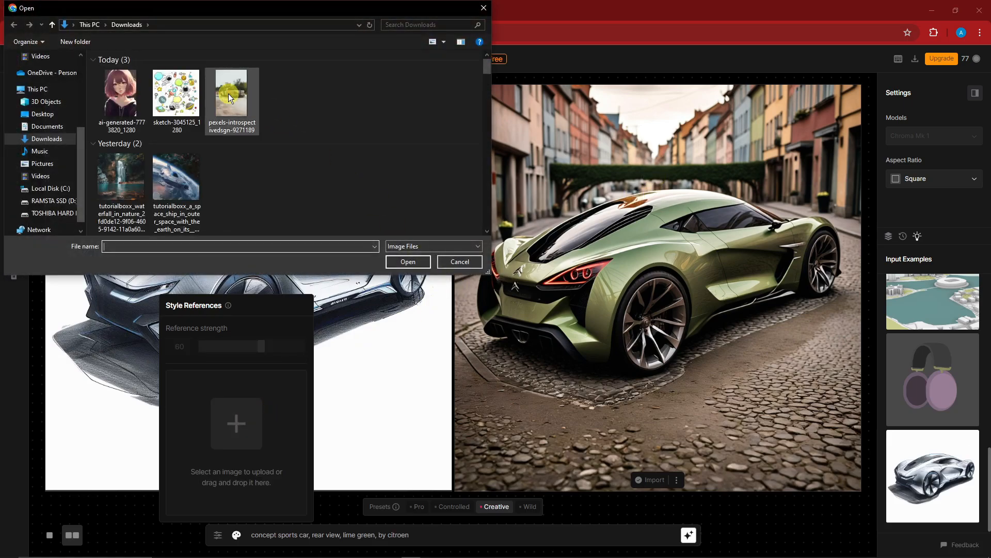
double_click(229, 98)
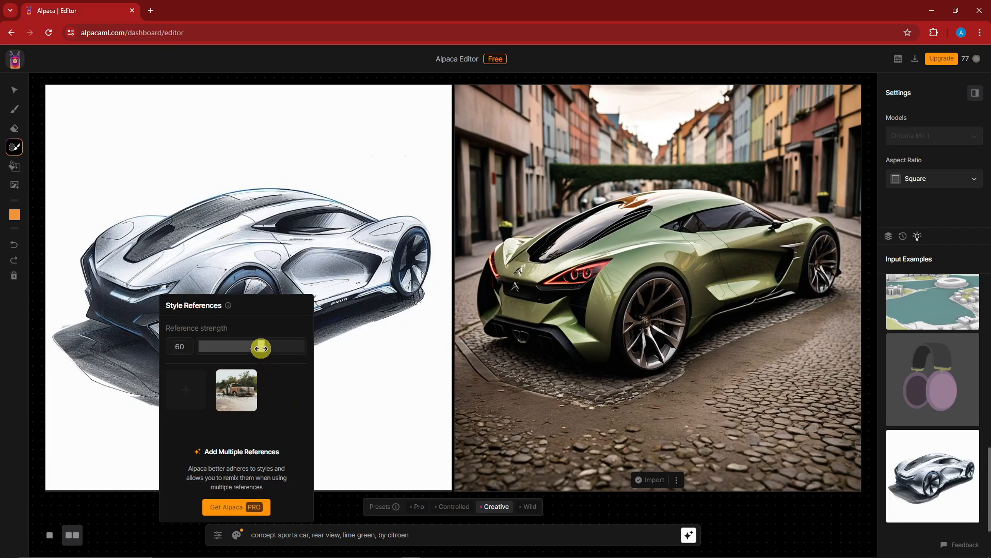
- Generate the car with the reference strength set to 80 and import the result onto the canvas
left_click_drag(260, 349, 281, 351)
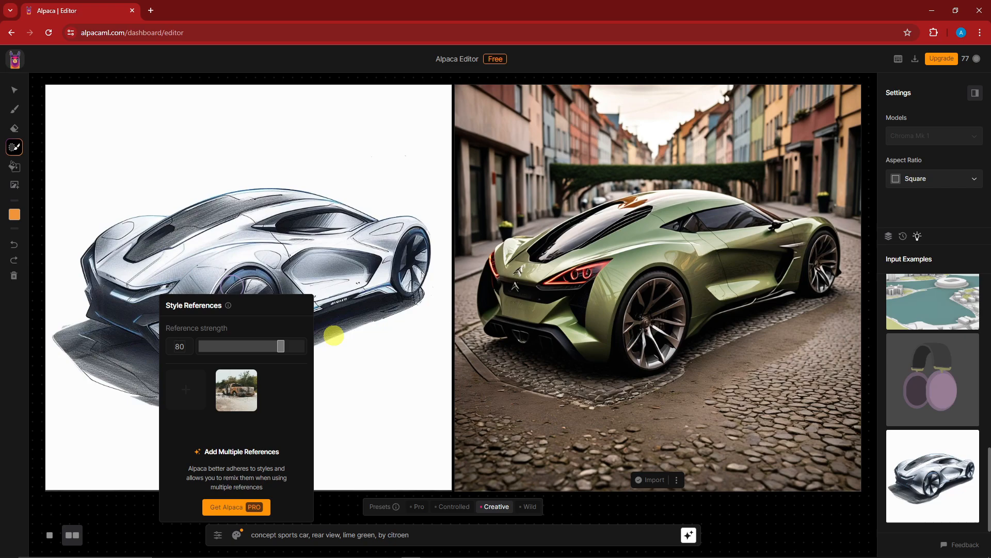
left_click(688, 535)
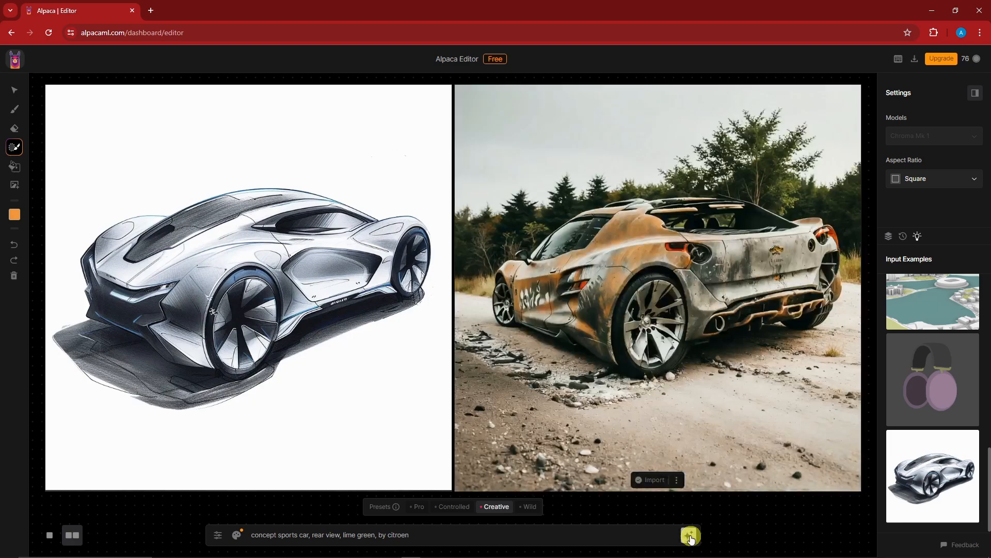
left_click(652, 481)
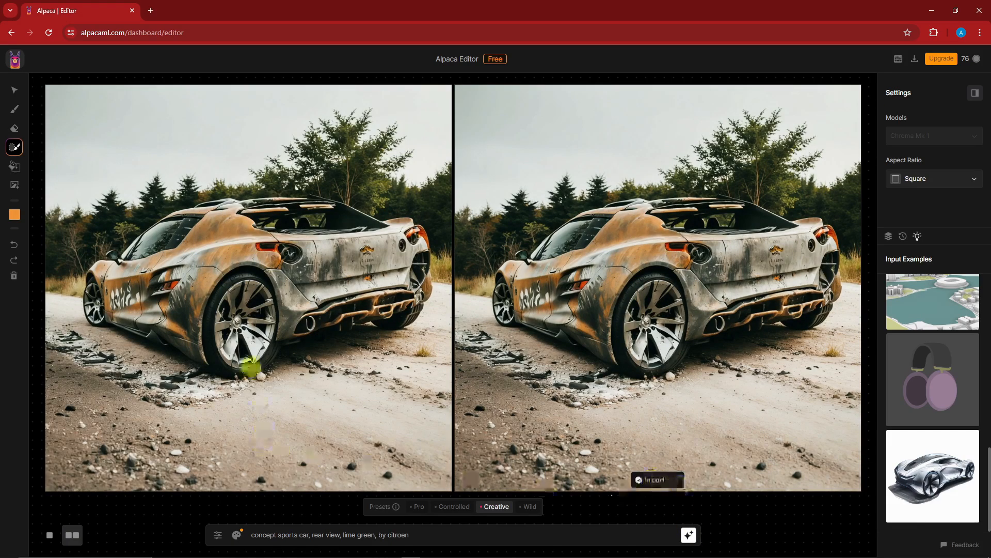
- Paint a generation mask over the car's two near-side wheels and side window with a 60 px brush, and reopen the mask settings
left_click(14, 147)
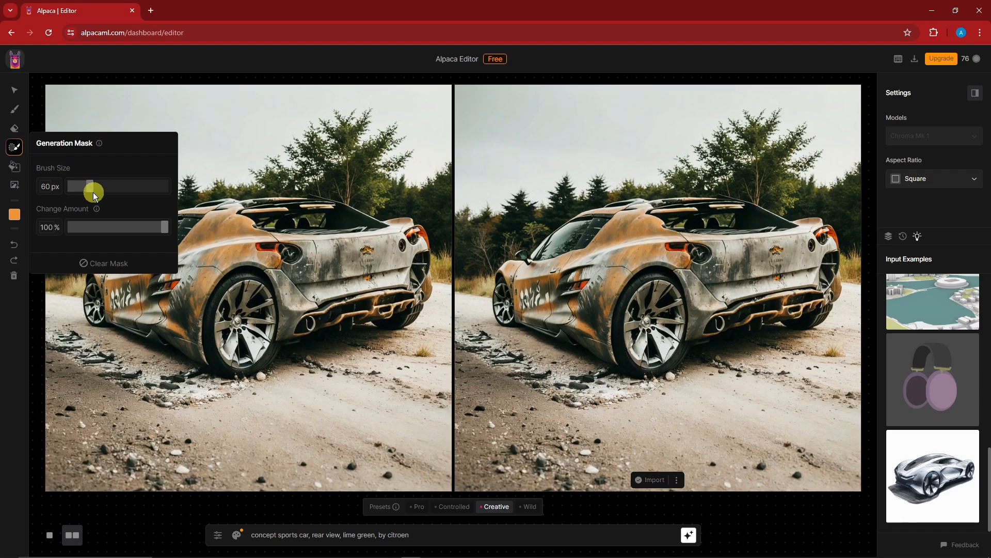
left_click(241, 290)
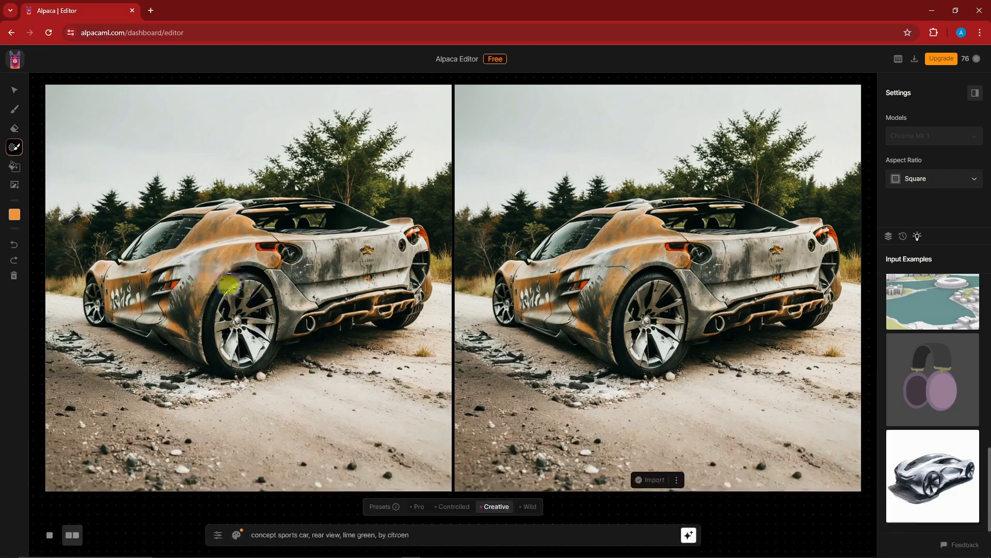
mouse_move(229, 284)
left_mouse_down()
mouse_move(248, 274)
mouse_move(282, 321)
mouse_move(246, 369)
mouse_move(215, 310)
mouse_move(248, 292)
mouse_move(255, 349)
mouse_move(222, 346)
mouse_move(213, 308)
left_mouse_up()
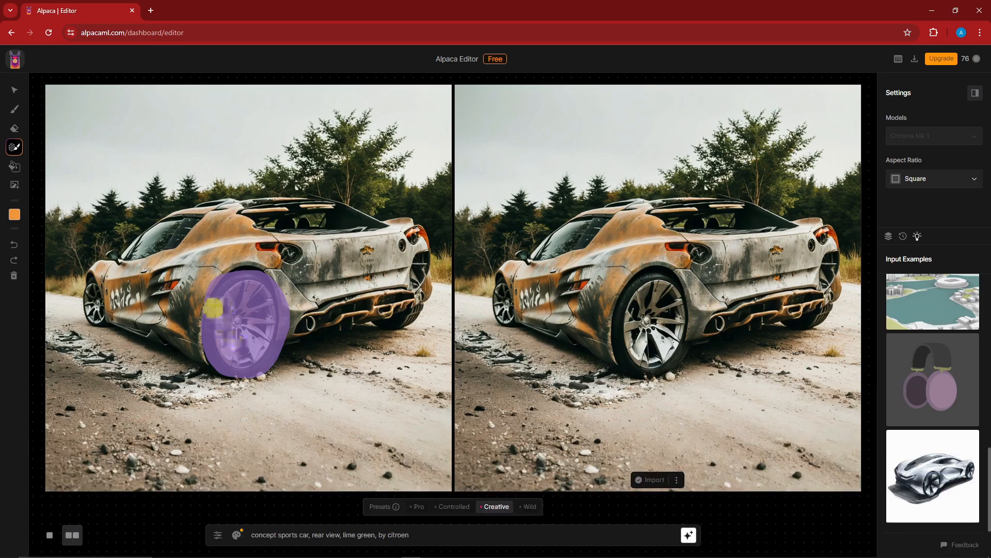
mouse_move(99, 287)
left_mouse_down()
mouse_move(90, 282)
mouse_move(89, 320)
mouse_move(87, 301)
left_mouse_up()
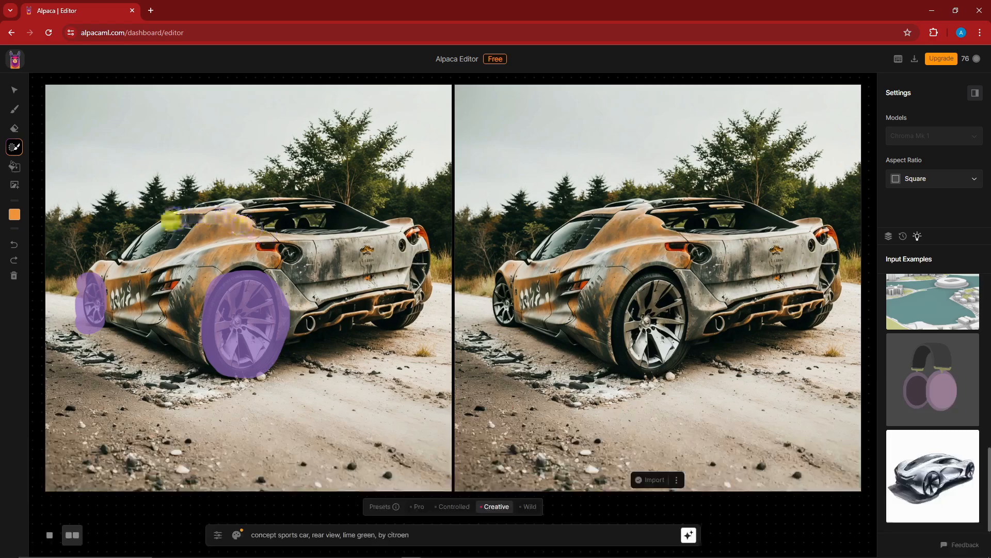
mouse_move(119, 257)
left_mouse_down()
mouse_move(171, 227)
mouse_move(163, 239)
left_mouse_up()
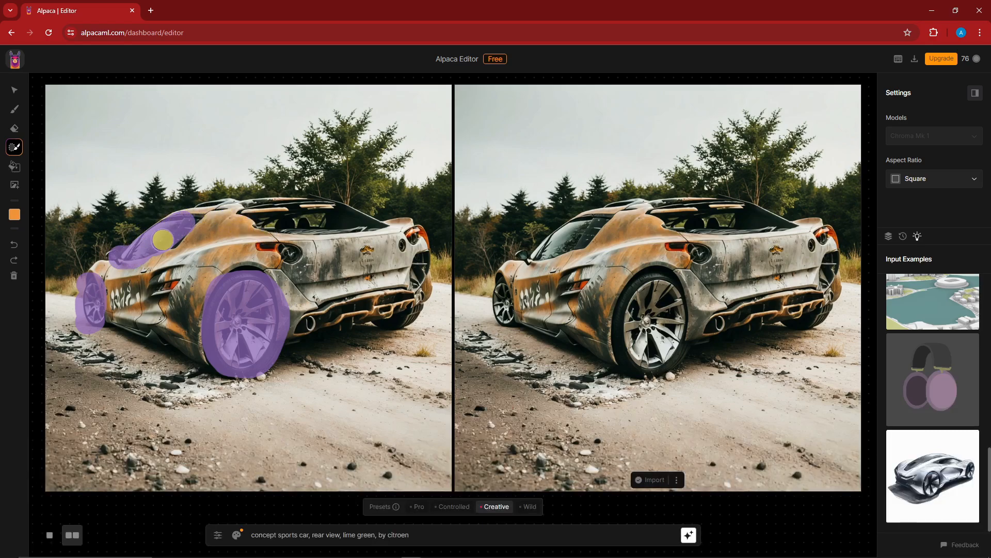
left_click(10, 149)
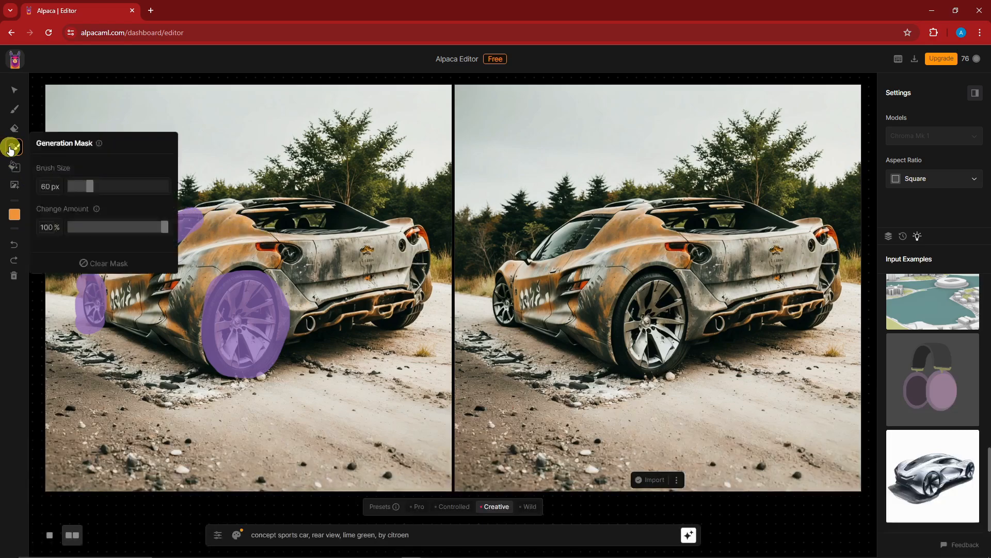
- Regenerate the masked wheels and side window with the reference strength set to 85, and import the result onto the canvas
left_click(237, 535)
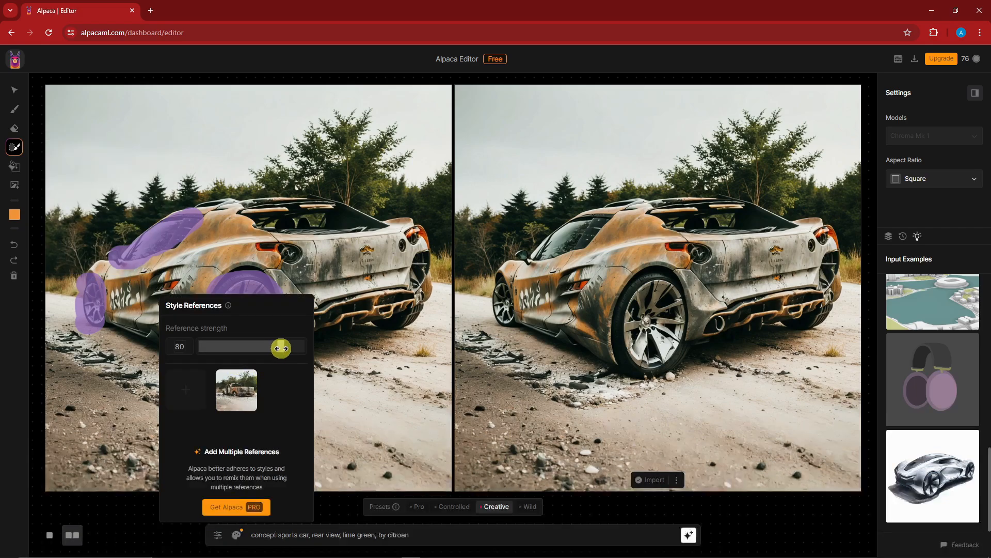
mouse_move(281, 348)
left_mouse_down()
mouse_move(239, 348)
mouse_move(286, 347)
left_mouse_up()
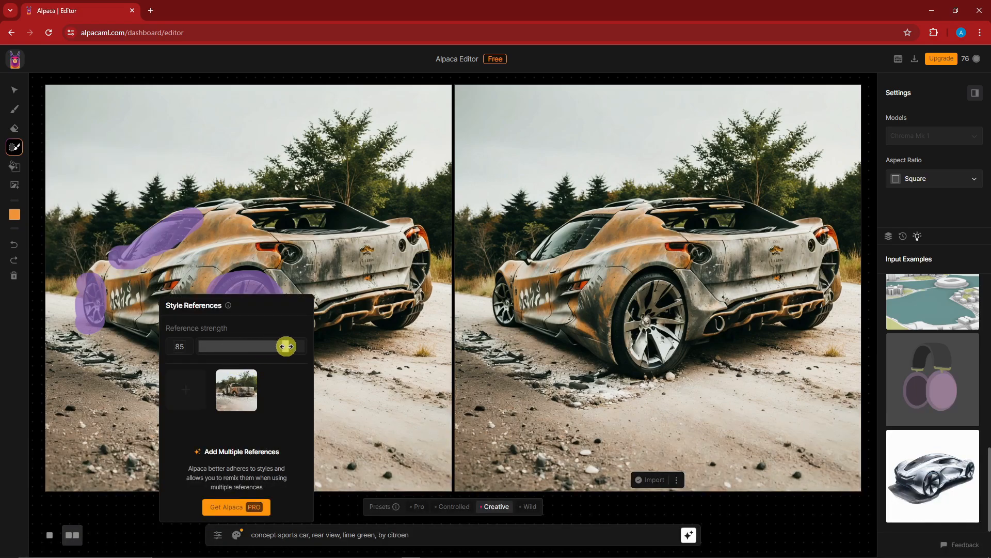
left_click(616, 536)
left_click(689, 531)
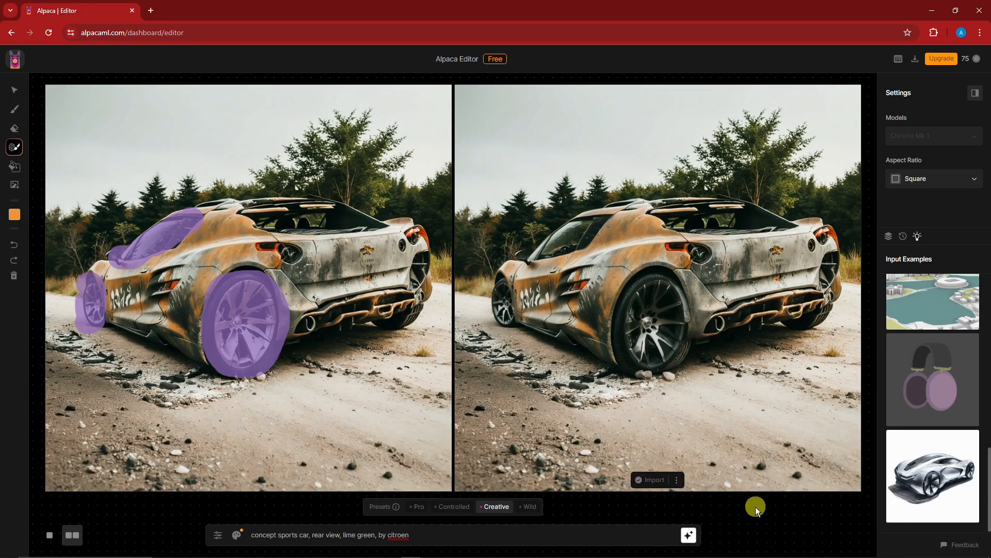
left_click(653, 480)
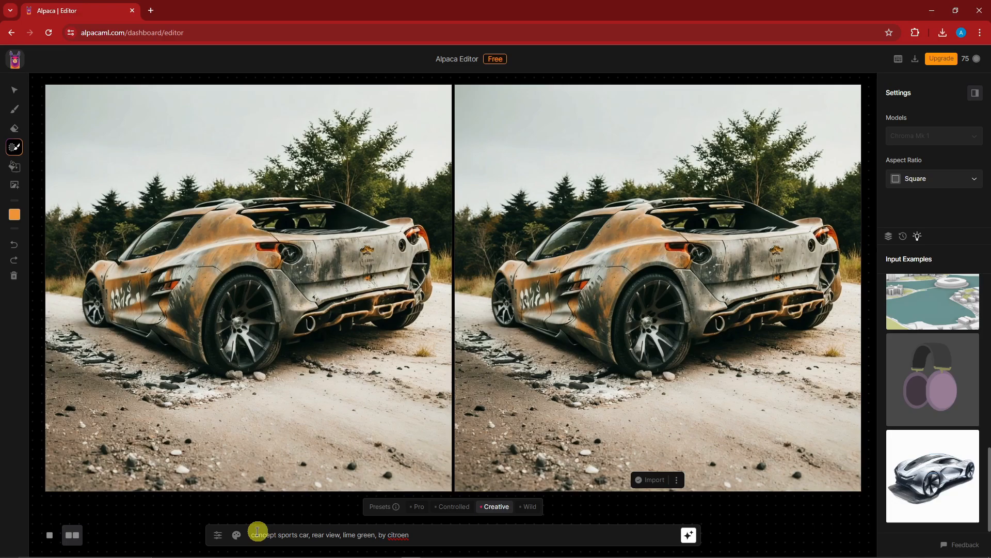
- Add the image abstract-1066182_1280 from the Downloads folder as the style reference
left_click(236, 535)
left_click(237, 427)
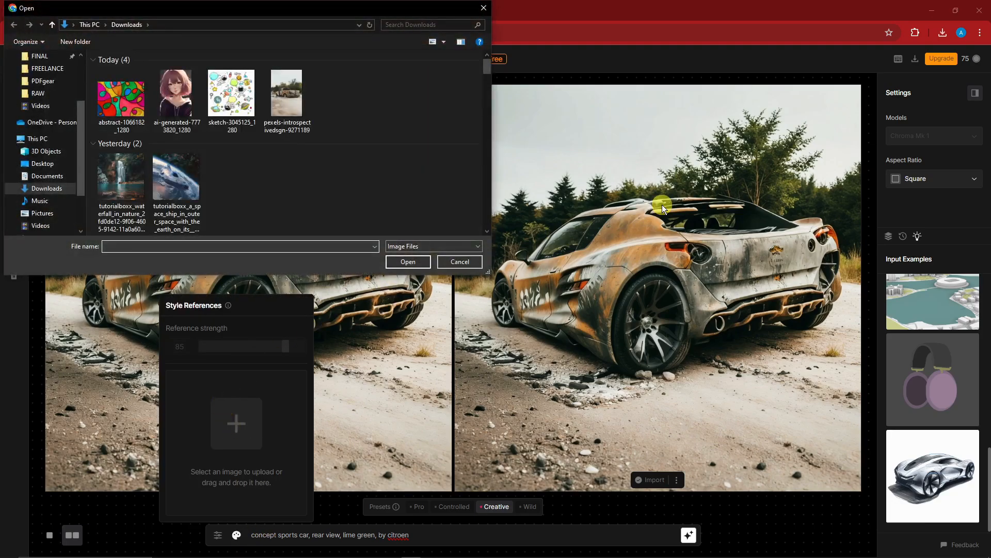
double_click(124, 101)
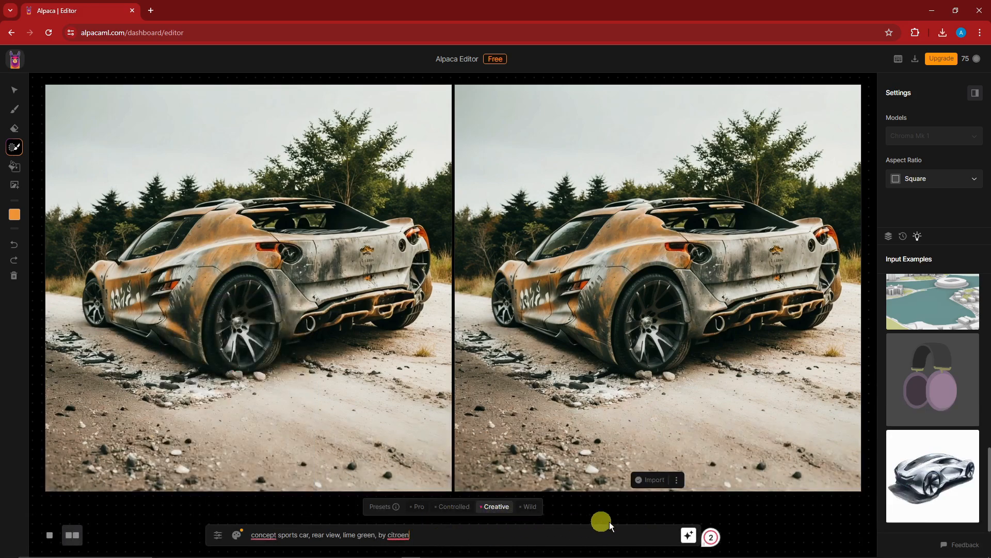
- Generate the car with the Pro preset and import the generated image onto the canvas
left_click(438, 509)
left_click(688, 537)
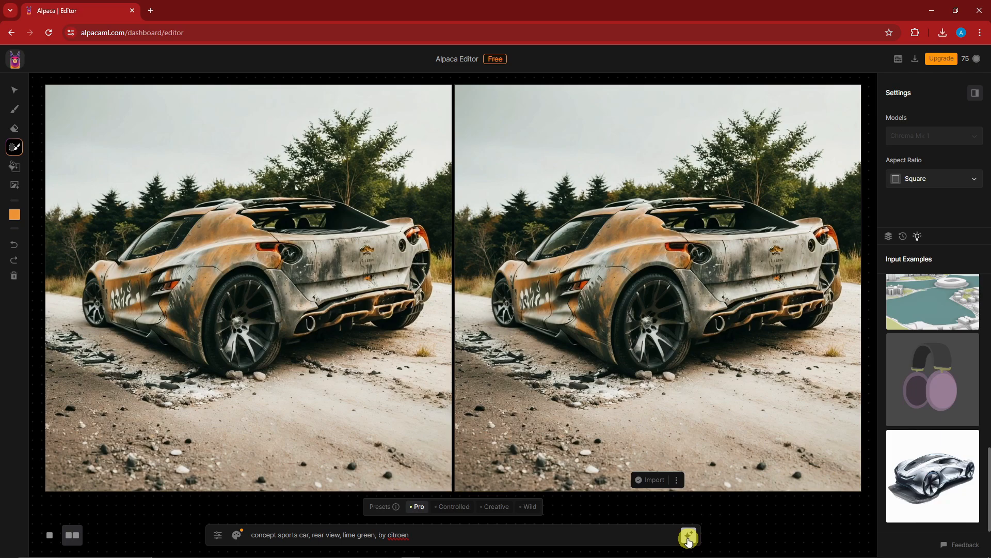
left_click(652, 480)
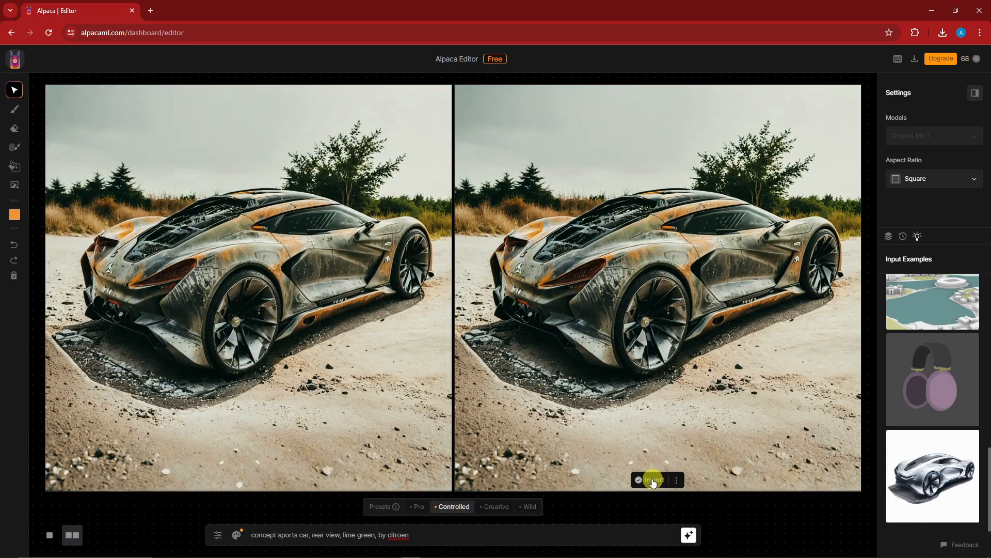
- Remove the current style reference from the new car and upload abstract-1066182_1280 in its place
left_click(237, 535)
left_click(254, 373)
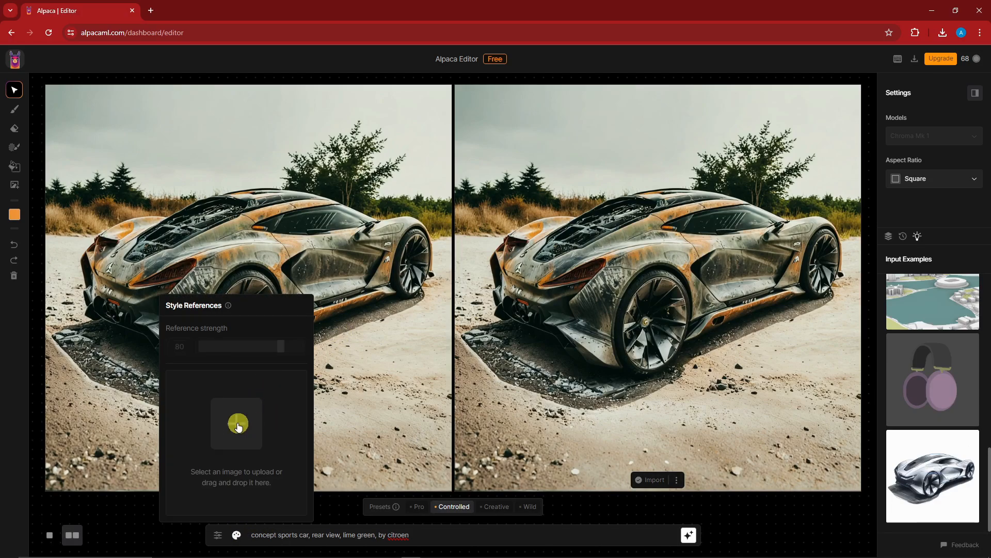
left_click(237, 421)
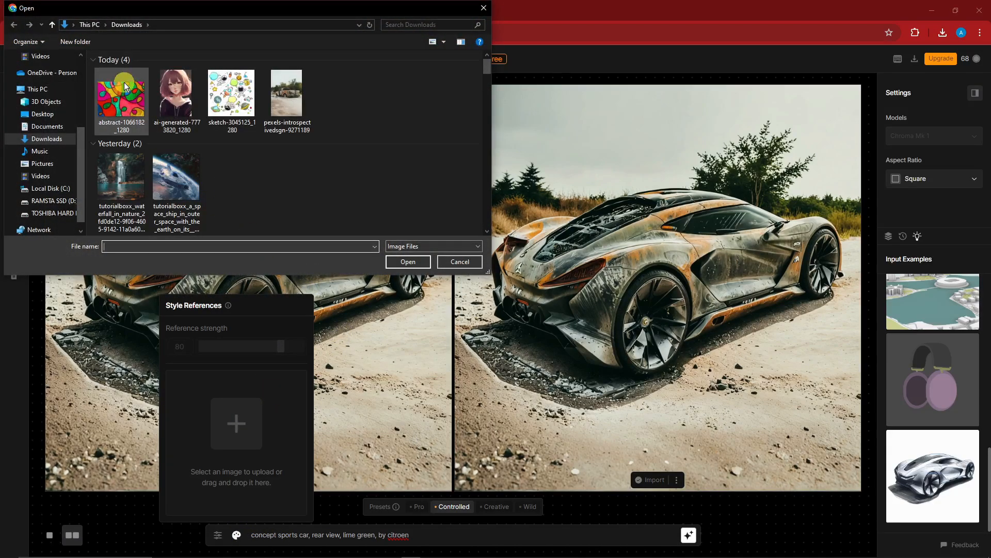
double_click(124, 82)
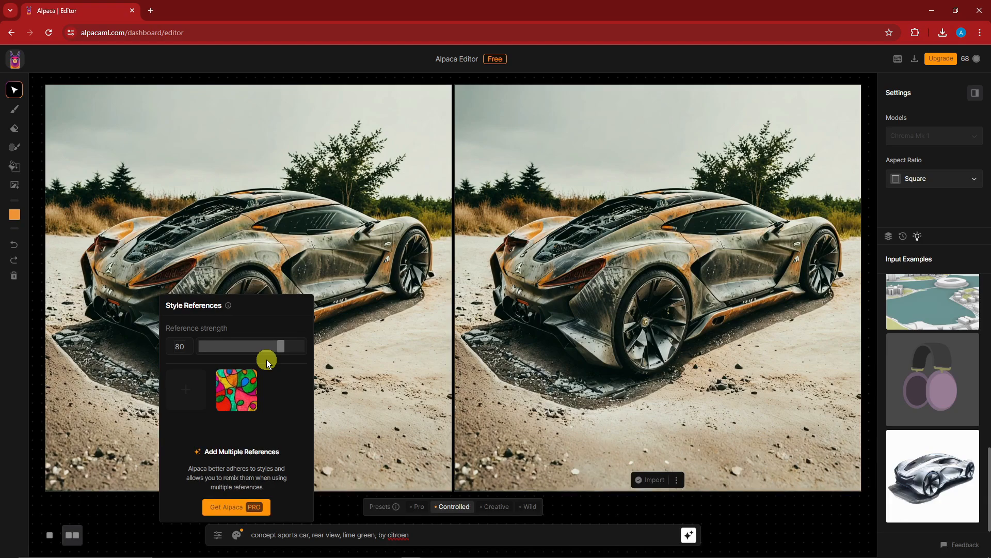
left_click(124, 528)
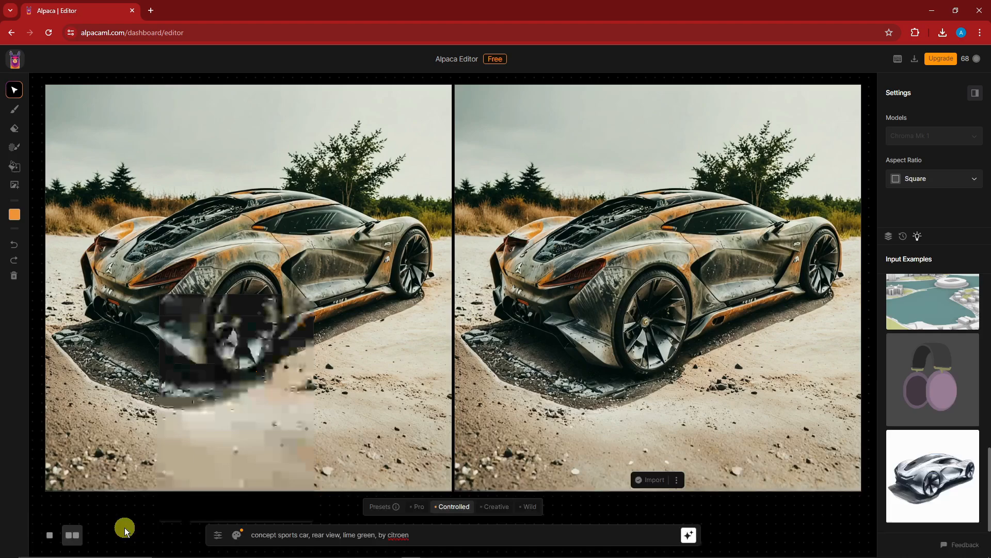
- Paint a generation mask over the car's side body panels, door and fenders with a 52 px brush, leaving the wheels unmasked
left_click(17, 218)
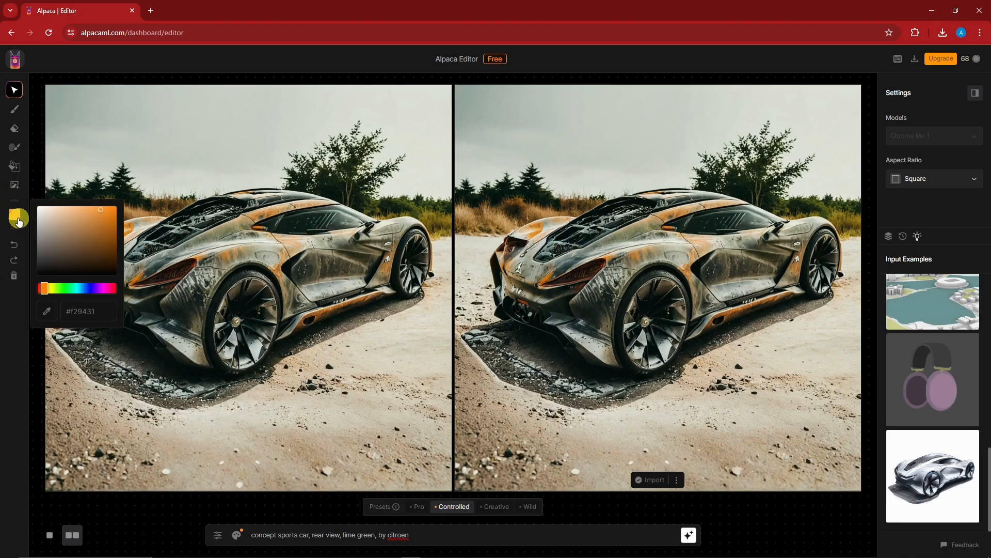
left_click(14, 146)
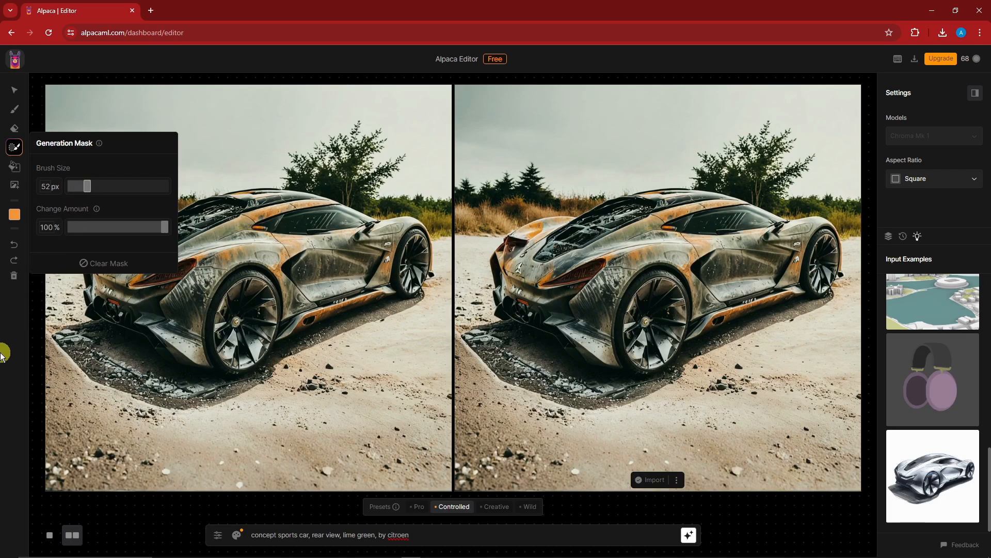
left_click_drag(75, 324, 270, 293)
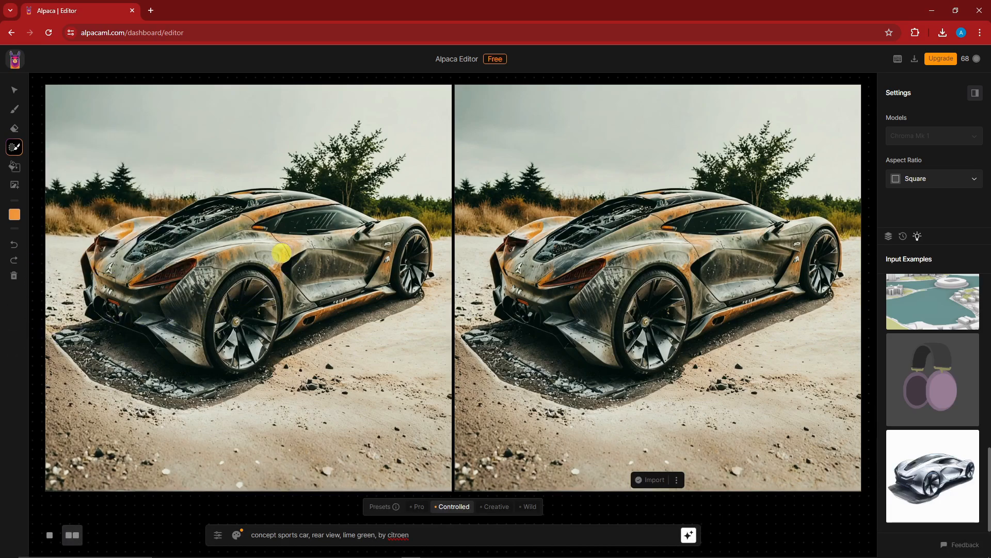
mouse_move(283, 240)
left_mouse_down()
mouse_move(292, 317)
mouse_move(284, 235)
mouse_move(413, 227)
mouse_move(337, 237)
mouse_move(394, 230)
mouse_move(305, 267)
mouse_move(328, 309)
mouse_move(384, 271)
mouse_move(355, 268)
mouse_move(313, 294)
mouse_move(377, 261)
mouse_move(361, 222)
mouse_move(208, 259)
mouse_move(190, 326)
mouse_move(197, 354)
mouse_move(237, 262)
mouse_move(285, 257)
mouse_move(183, 306)
mouse_move(173, 293)
mouse_move(194, 359)
mouse_move(239, 248)
mouse_move(283, 244)
mouse_move(214, 248)
mouse_move(392, 227)
mouse_move(381, 222)
mouse_move(316, 278)
mouse_move(294, 317)
mouse_move(356, 283)
mouse_move(365, 300)
left_mouse_up()
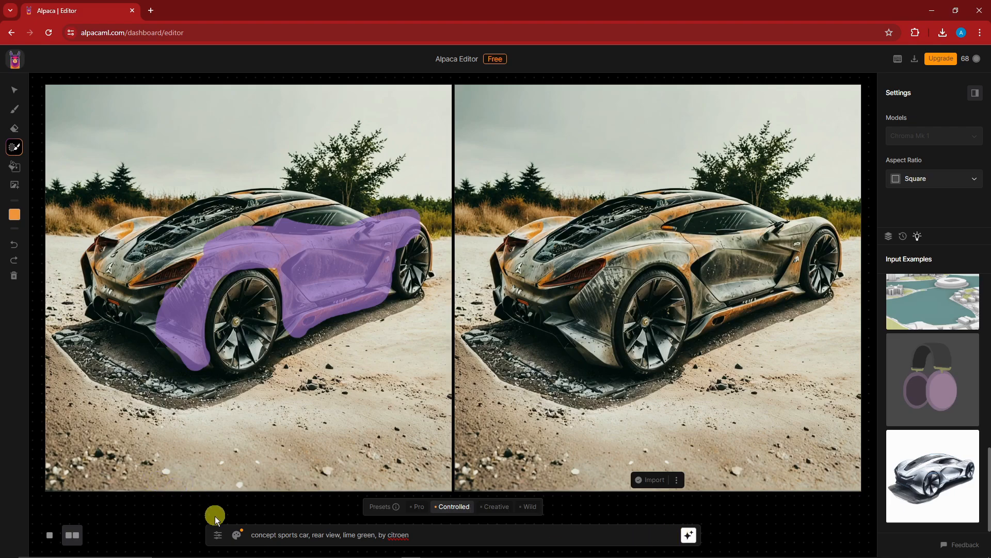
- Regenerate the masked side panels with the Controlled preset and import the result onto the canvas
left_click(237, 537)
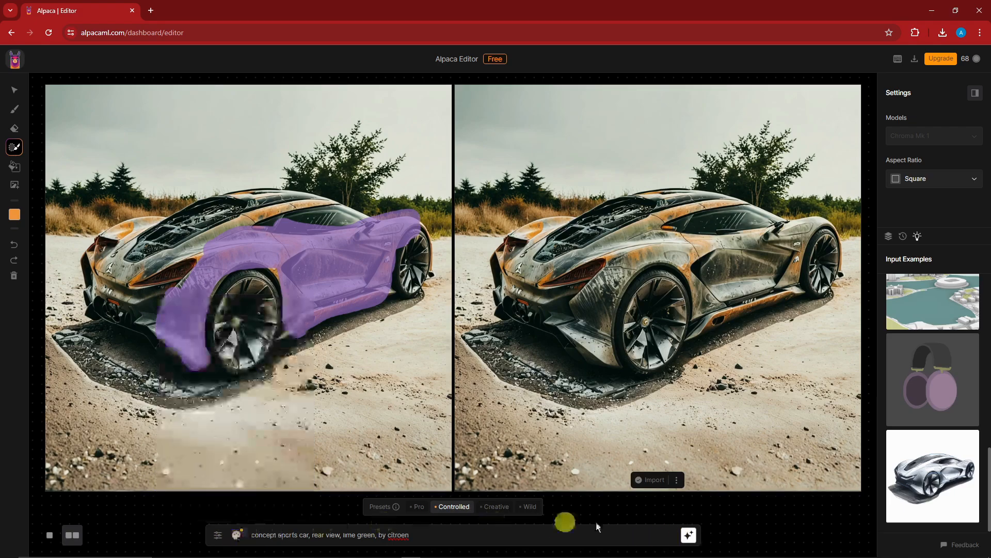
left_click(690, 537)
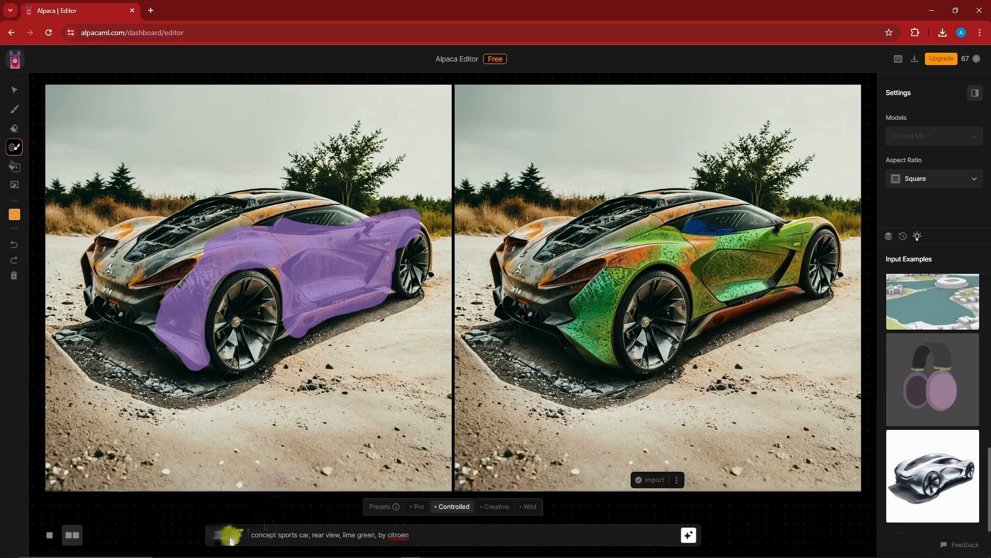
left_click(650, 479)
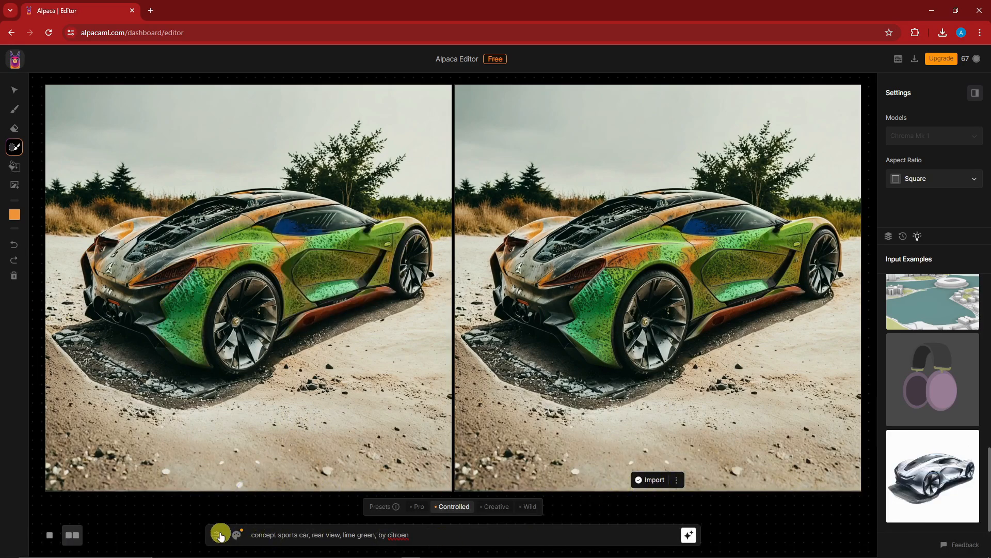
- Replace the abstract style reference with the image woman-6805813_1280 from the Downloads folder
left_click(236, 534)
left_click(253, 373)
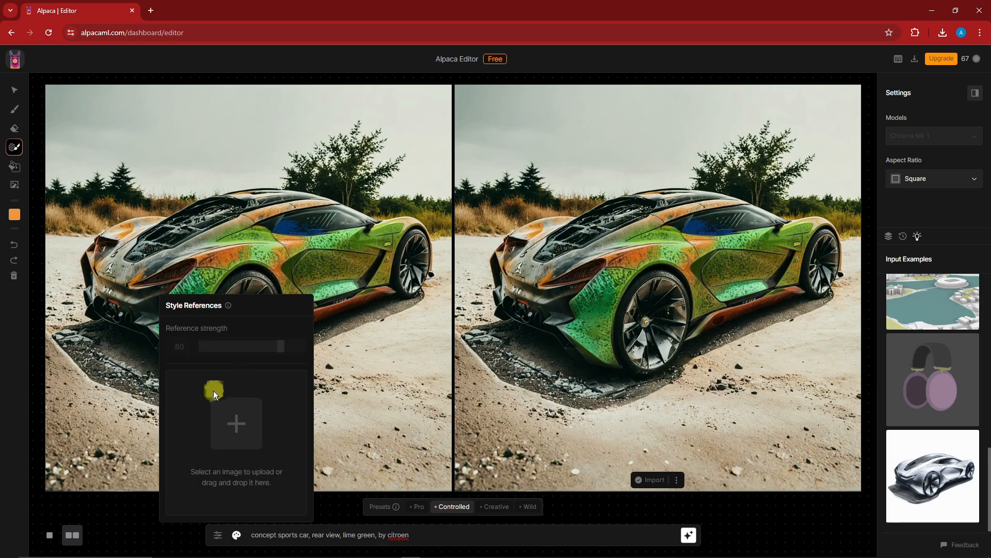
left_click(229, 417)
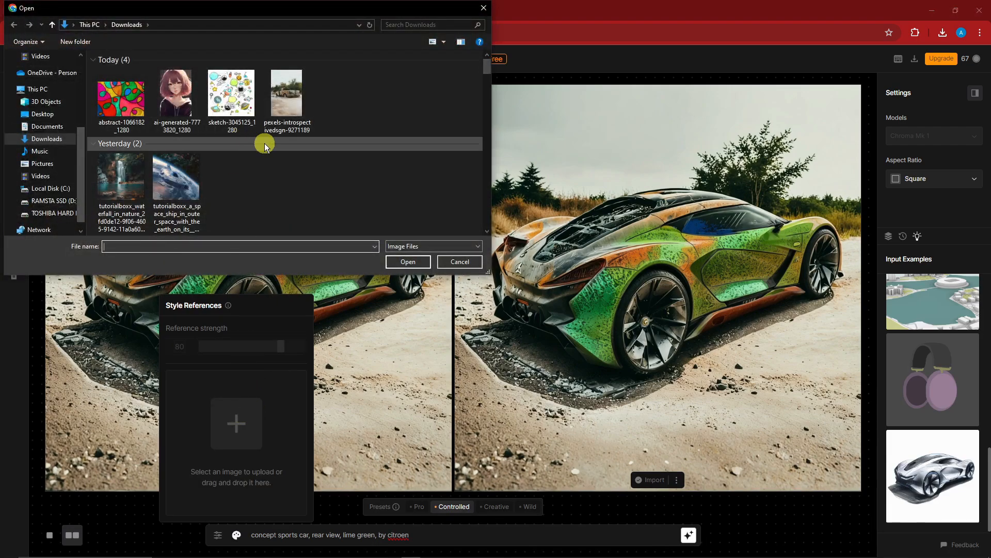
scroll(312, 182, "down", 5)
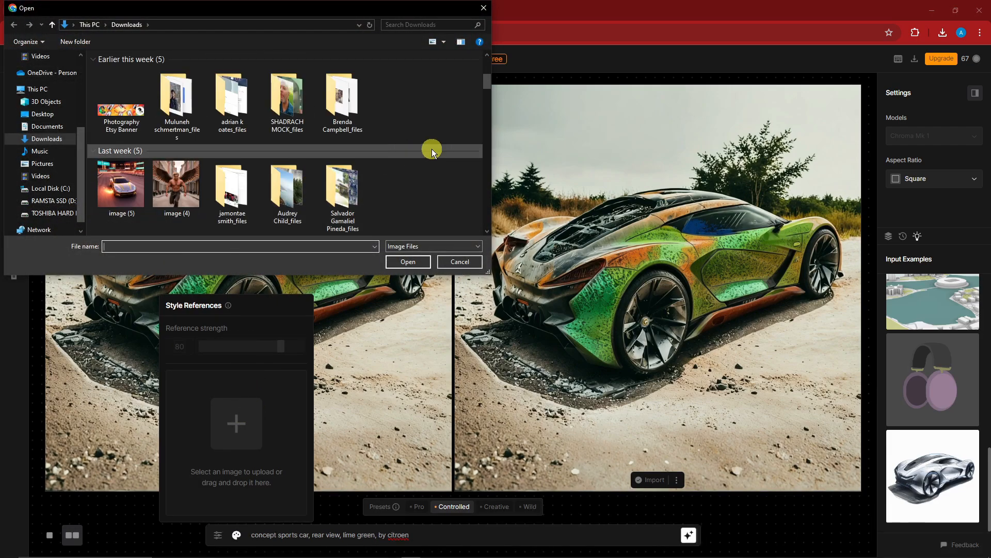
scroll(432, 149, "down", 10)
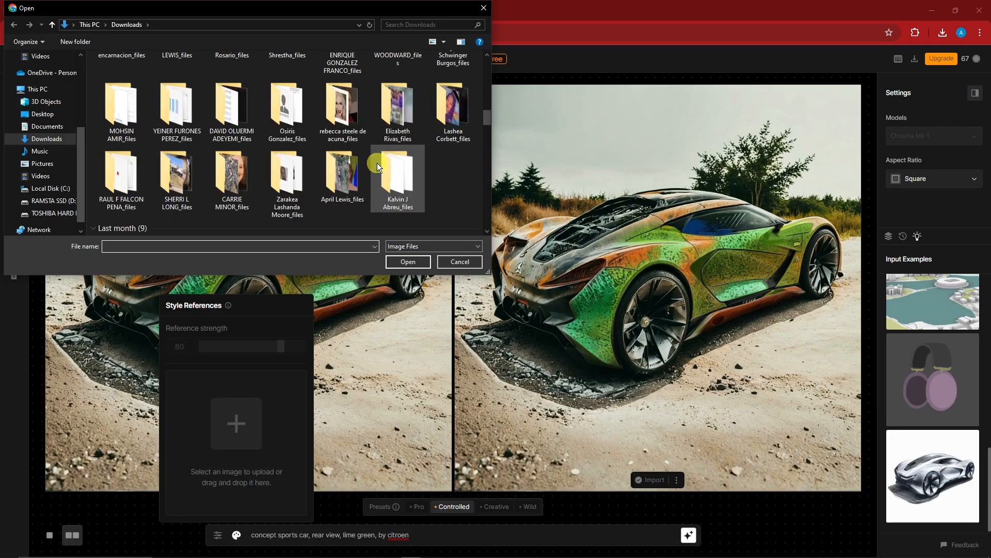
scroll(378, 167, "down", 10)
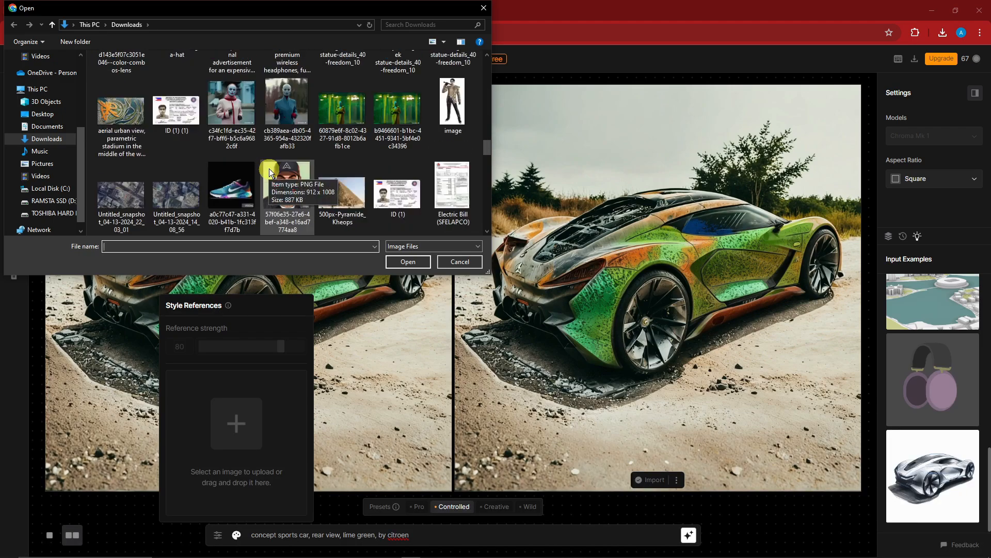
scroll(269, 172, "down", 8)
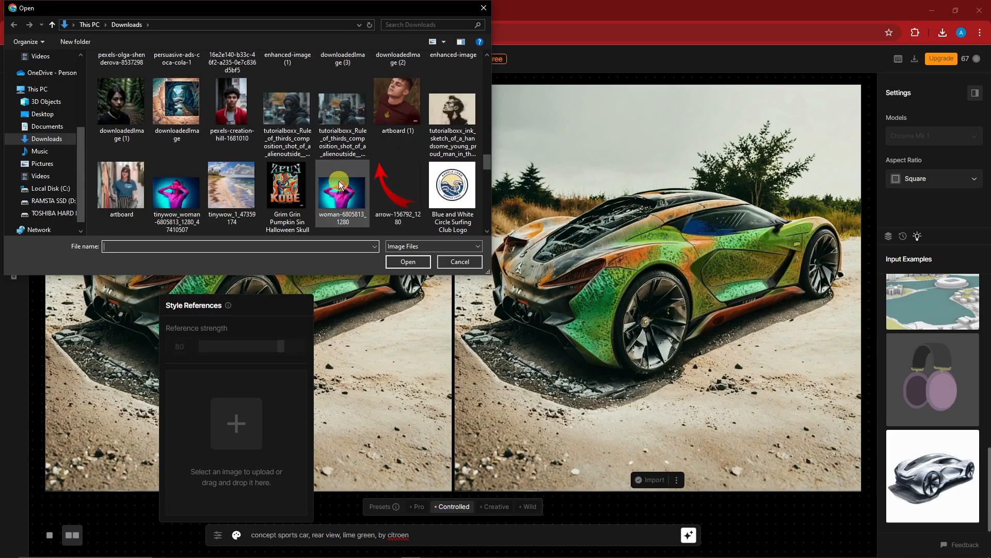
double_click(339, 185)
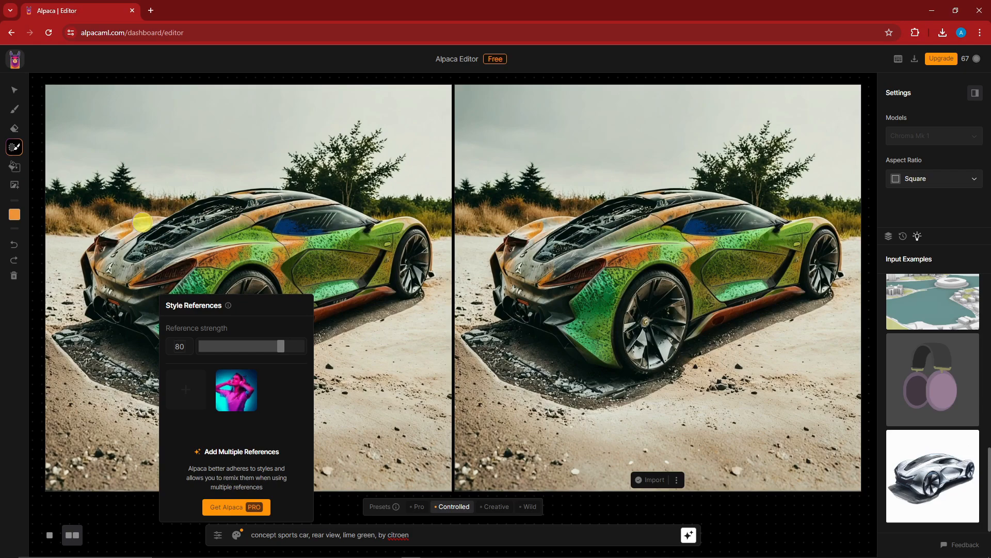
- Paint a 52 px generation mask over the car's rear, roof, lower bumper and two near-side wheels, and reopen the mask settings
mouse_move(142, 222)
left_mouse_down()
mouse_move(165, 220)
mouse_move(122, 232)
mouse_move(80, 271)
mouse_move(99, 281)
mouse_move(96, 302)
mouse_move(132, 286)
mouse_move(170, 237)
mouse_move(274, 199)
mouse_move(191, 202)
mouse_move(258, 188)
mouse_move(131, 308)
mouse_move(103, 306)
mouse_move(180, 250)
mouse_move(152, 315)
mouse_move(186, 261)
left_mouse_up()
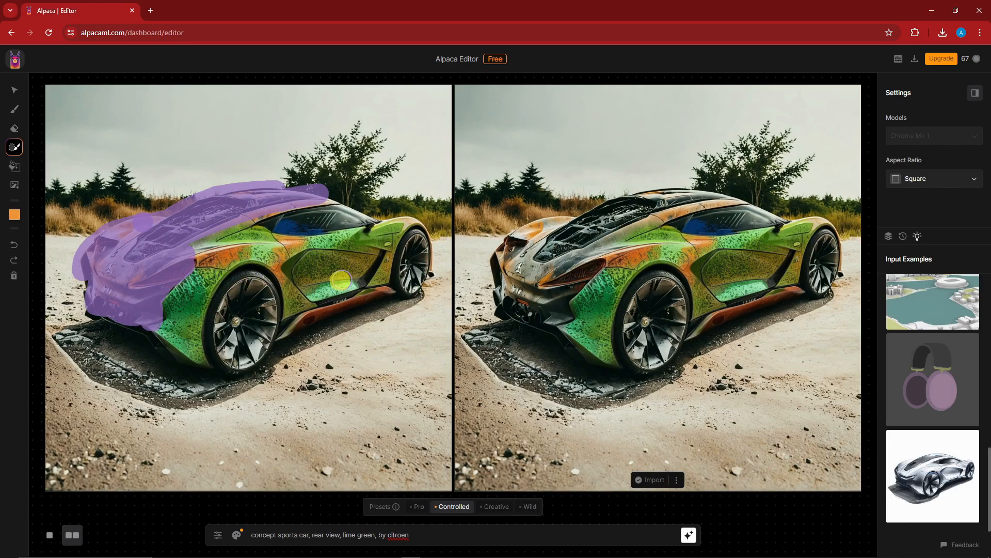
mouse_move(240, 284)
left_mouse_down()
mouse_move(261, 282)
mouse_move(279, 326)
mouse_move(236, 363)
mouse_move(224, 281)
mouse_move(248, 320)
mouse_move(263, 316)
mouse_move(231, 319)
left_mouse_up()
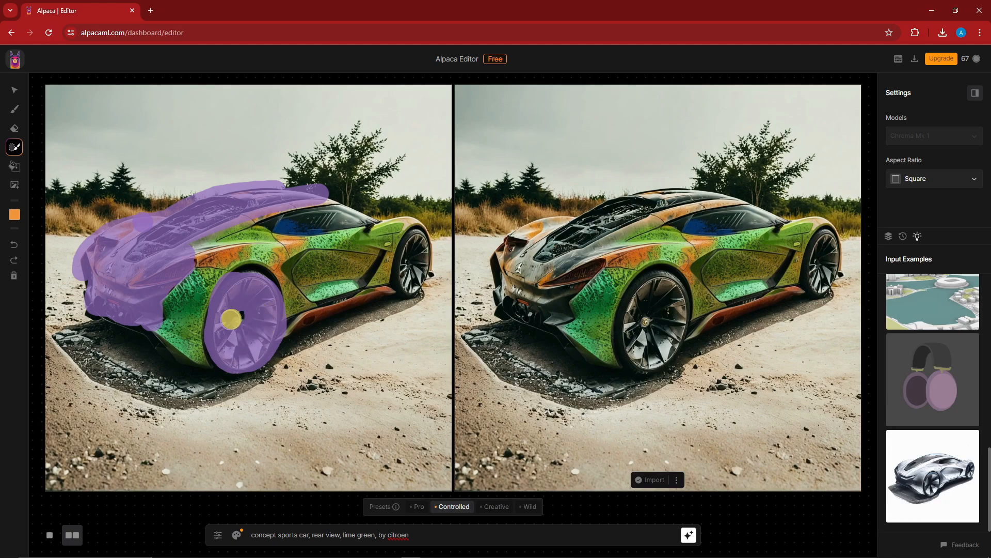
mouse_move(401, 253)
left_mouse_down()
mouse_move(416, 235)
mouse_move(422, 276)
mouse_move(401, 261)
mouse_move(408, 287)
left_mouse_up()
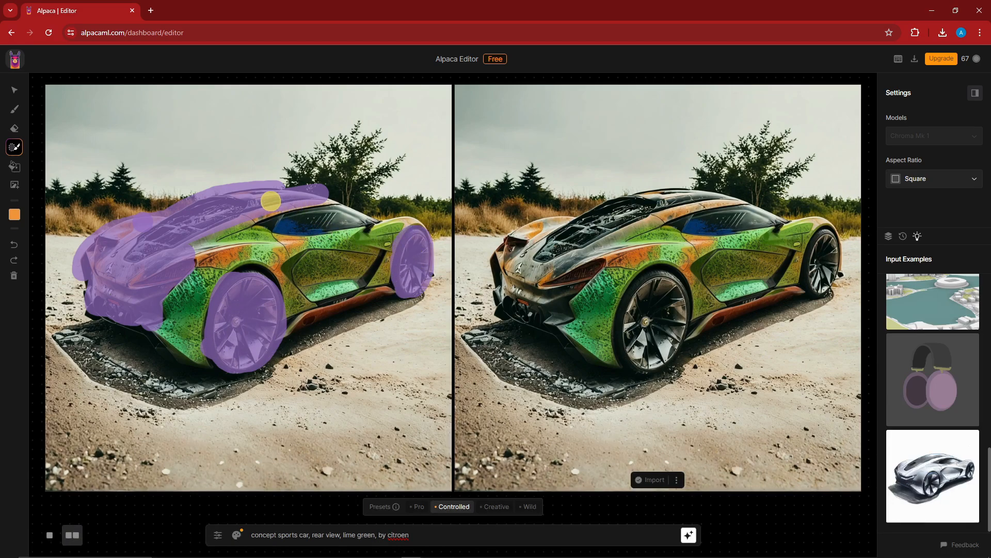
mouse_move(83, 277)
left_mouse_down()
mouse_move(111, 323)
mouse_move(174, 354)
left_mouse_up()
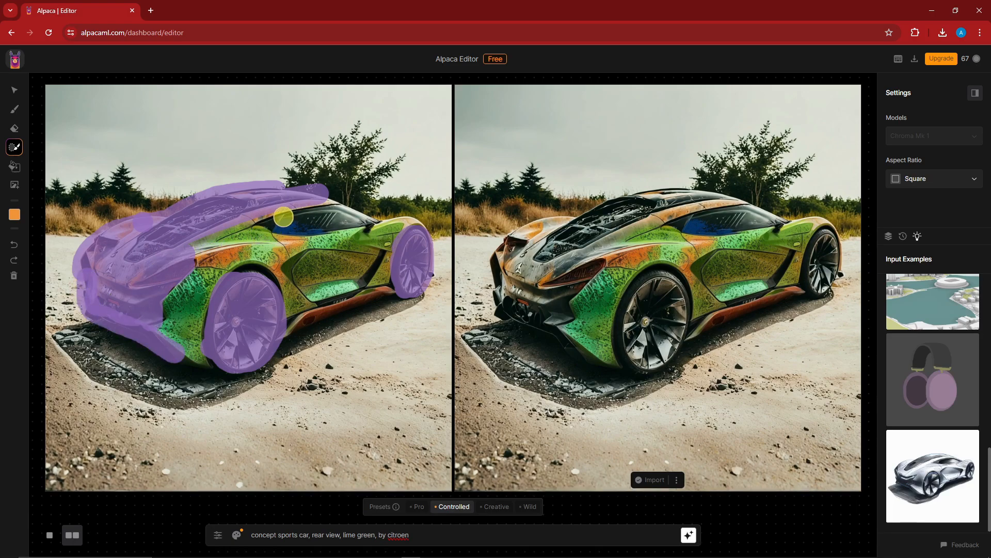
left_click(14, 128)
left_click(13, 149)
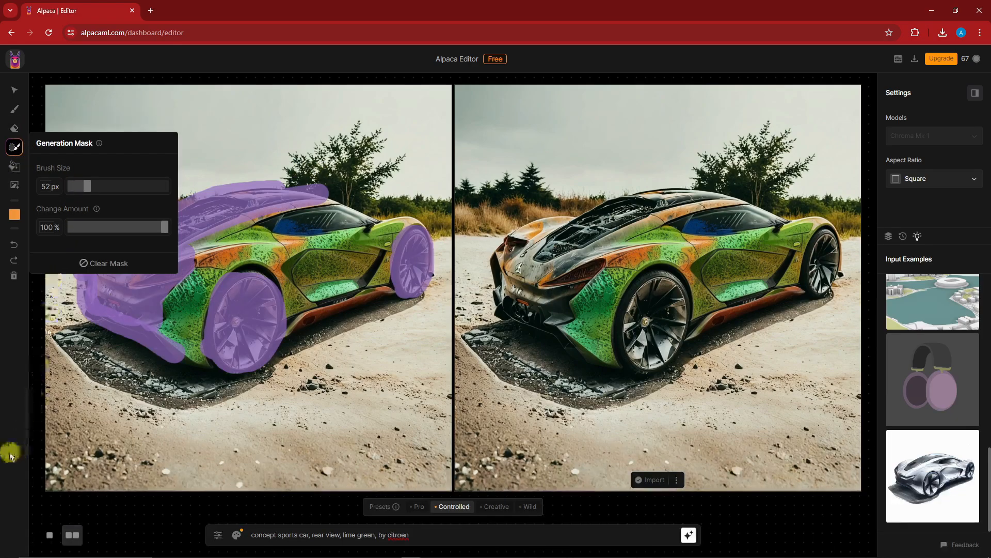
- Append ", the backround is gonna be in a city" to the prompt, regenerate the masked parts, and import the result
left_click(435, 539)
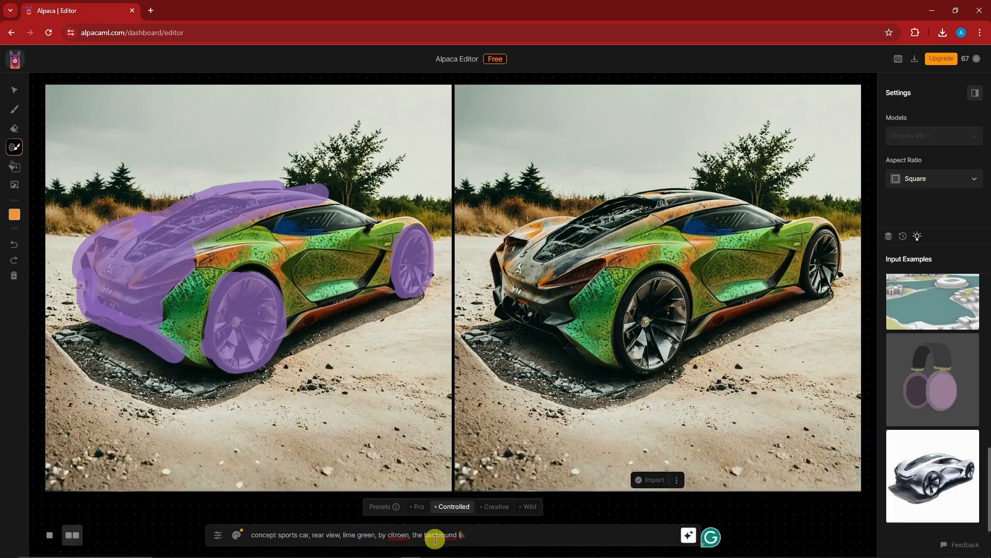
type(", the backround is gonna be in a city")
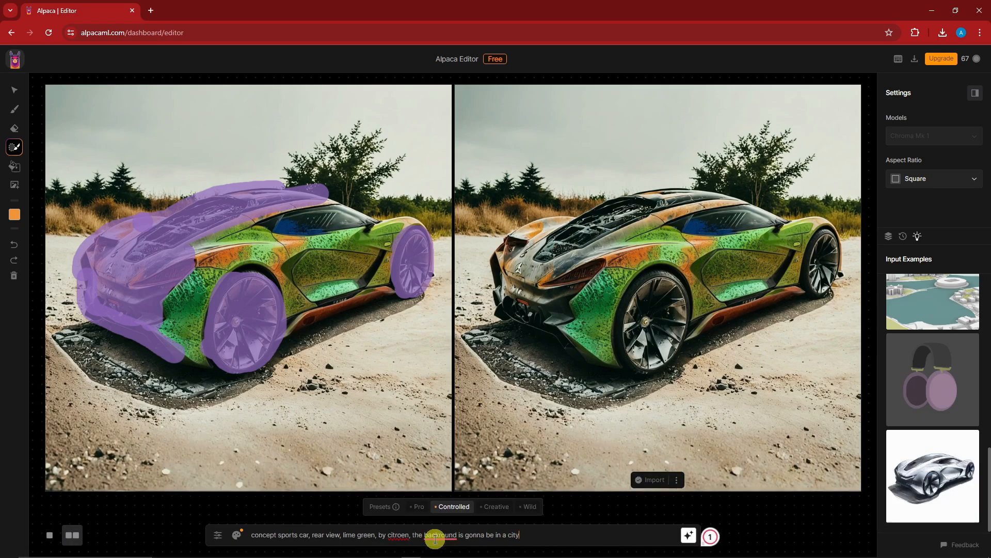
left_click(688, 535)
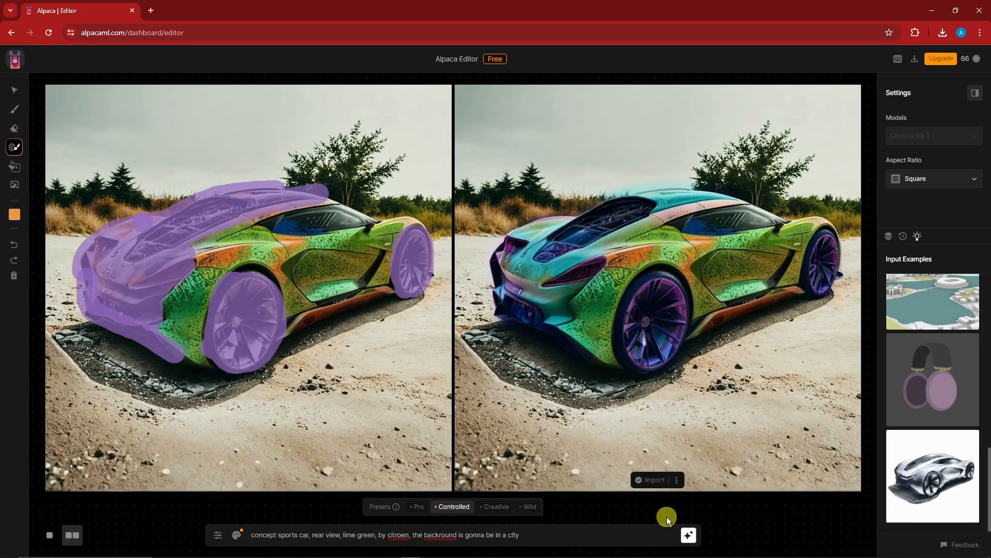
left_click(662, 481)
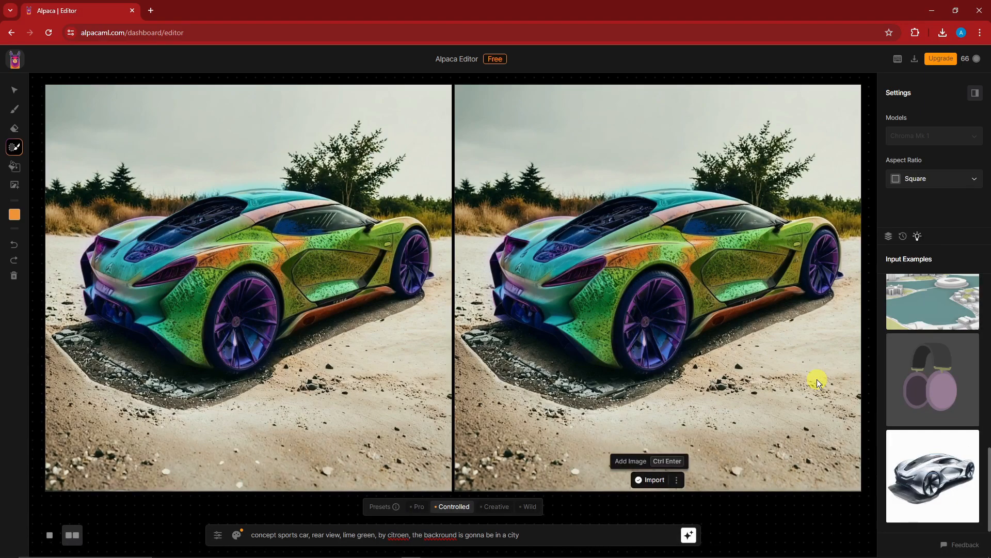
- Load the armored knight input example and generate an image from it with the Pro preset
scroll(943, 385, "up", 10)
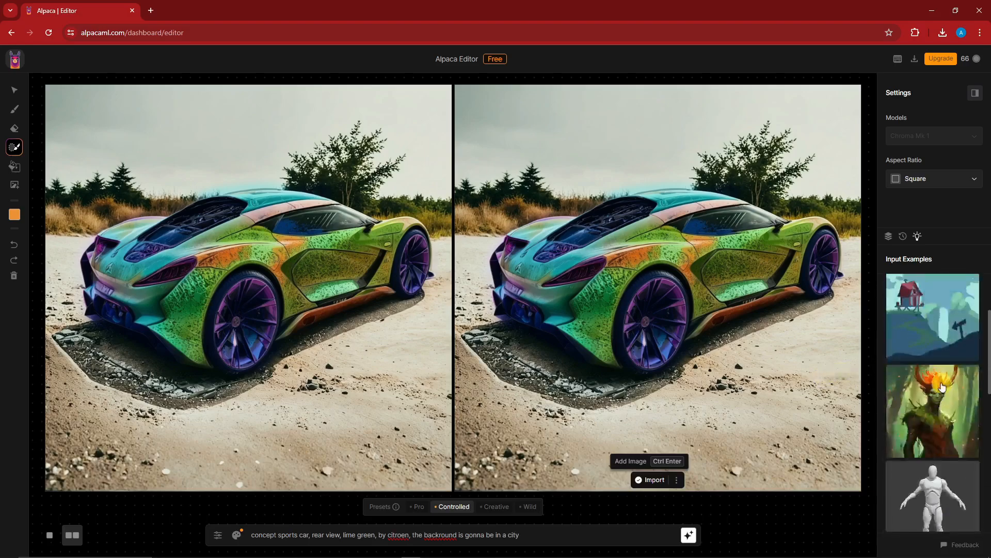
left_click(943, 334)
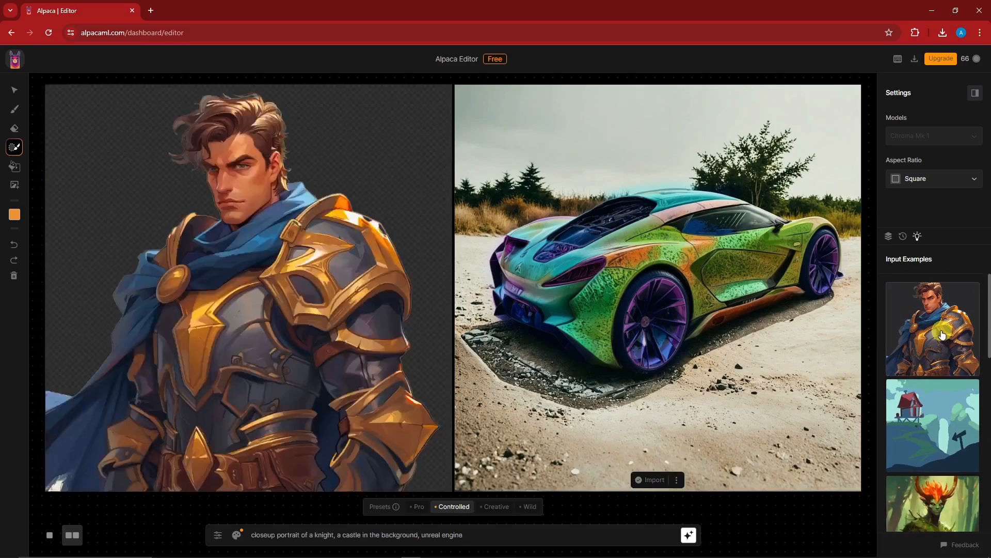
left_click(236, 534)
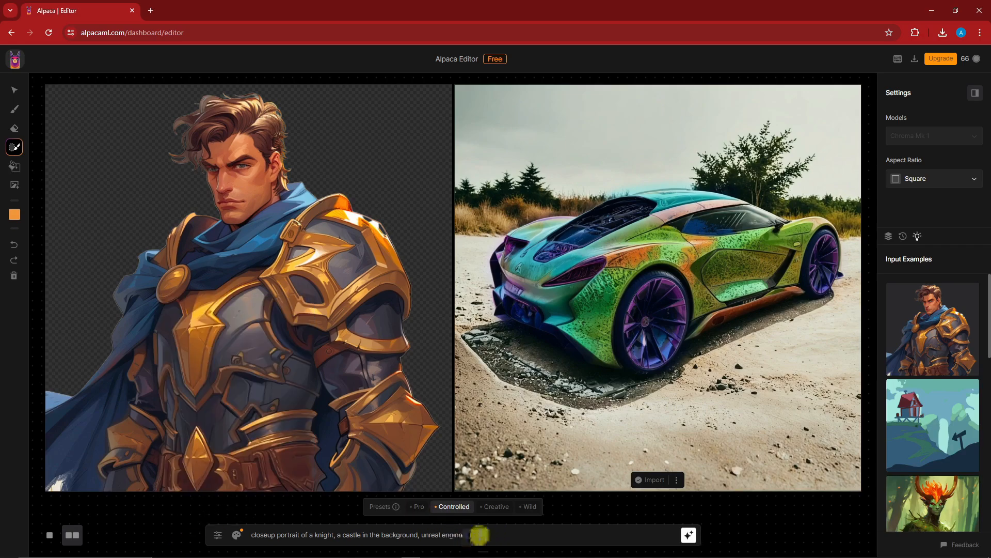
left_click(425, 510)
left_click(690, 534)
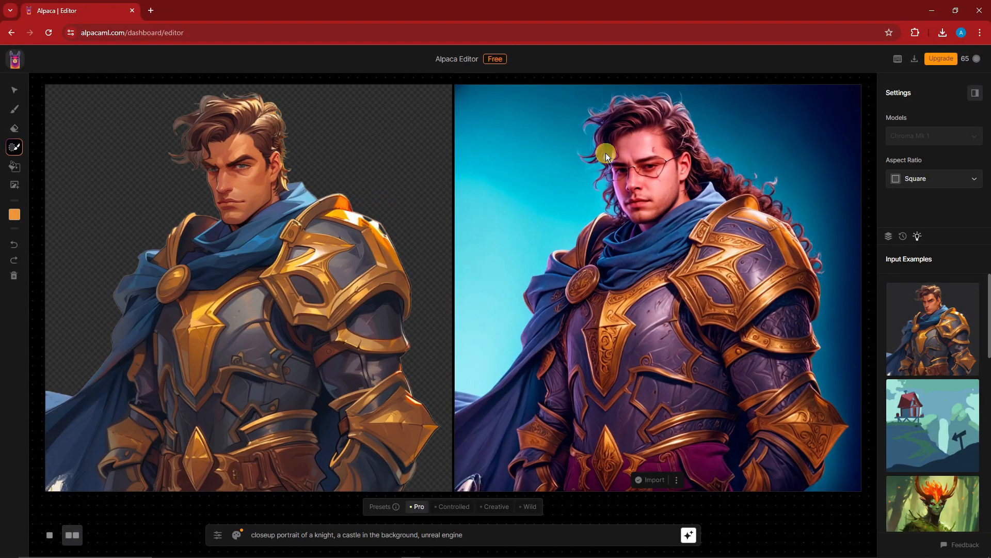
- Lower the style reference strength to 70 and regenerate the knight with the Pro preset
left_click(219, 534)
left_click(237, 535)
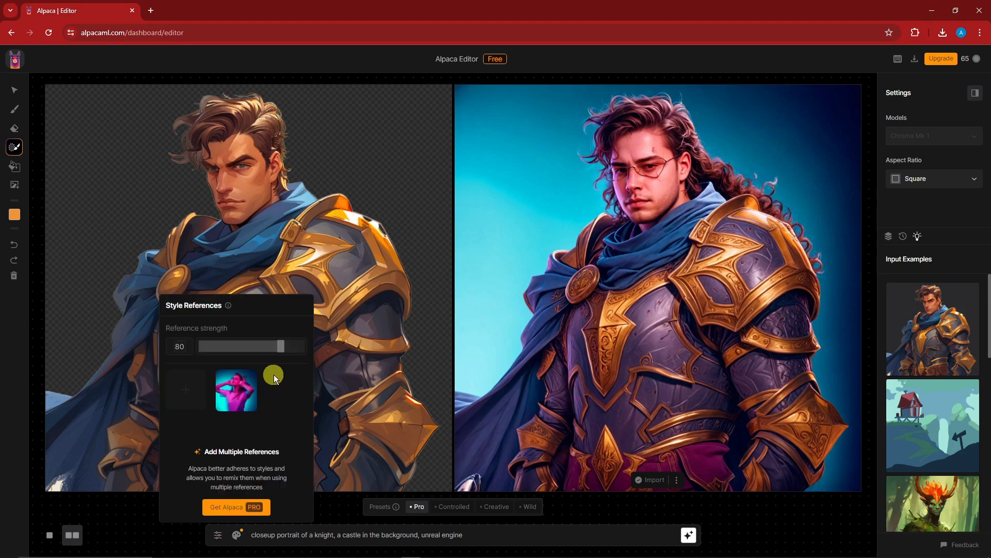
mouse_move(280, 348)
left_mouse_down()
mouse_move(267, 345)
mouse_move(270, 358)
left_mouse_up()
left_click(688, 535)
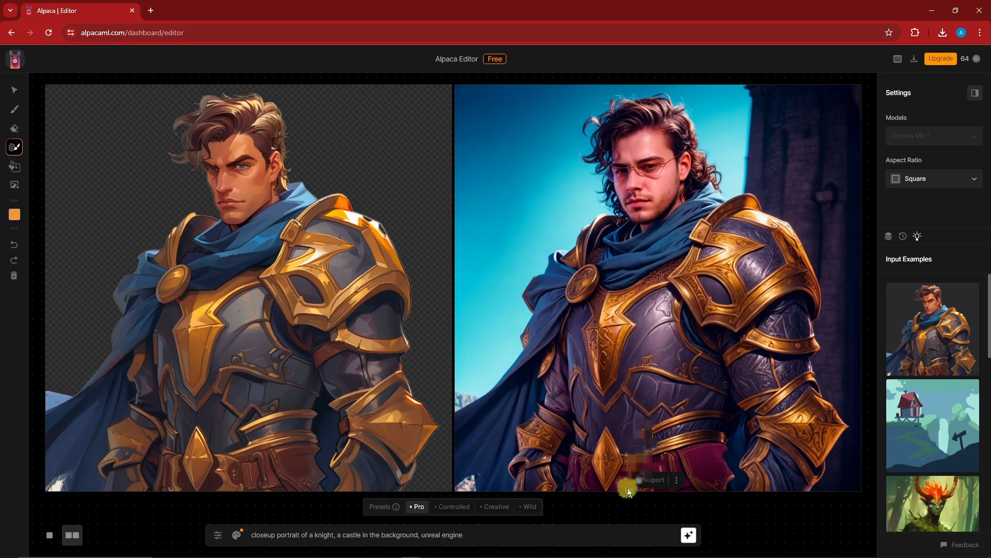
- Generate the knight portrait with the Controlled preset and once more with the Creative preset
left_click(453, 507)
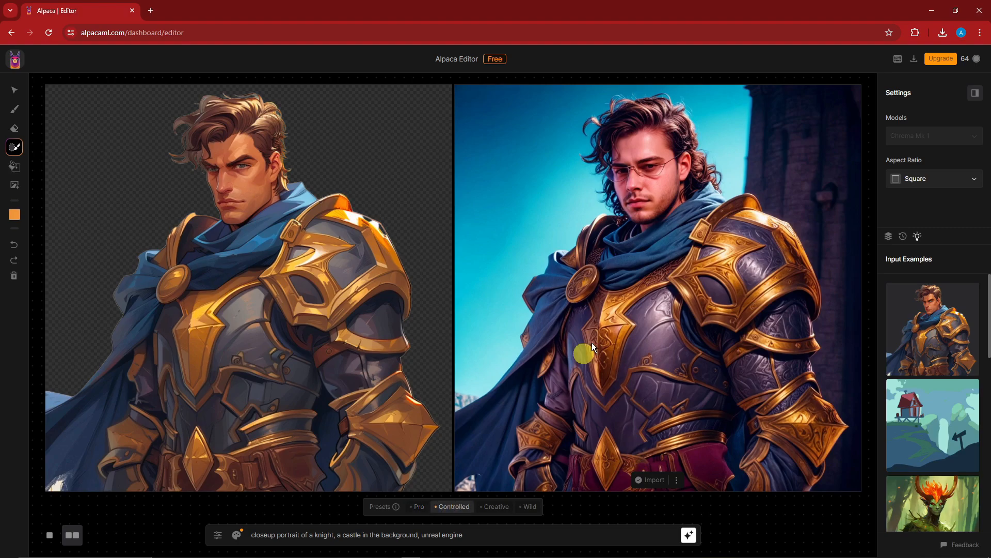
left_click(689, 536)
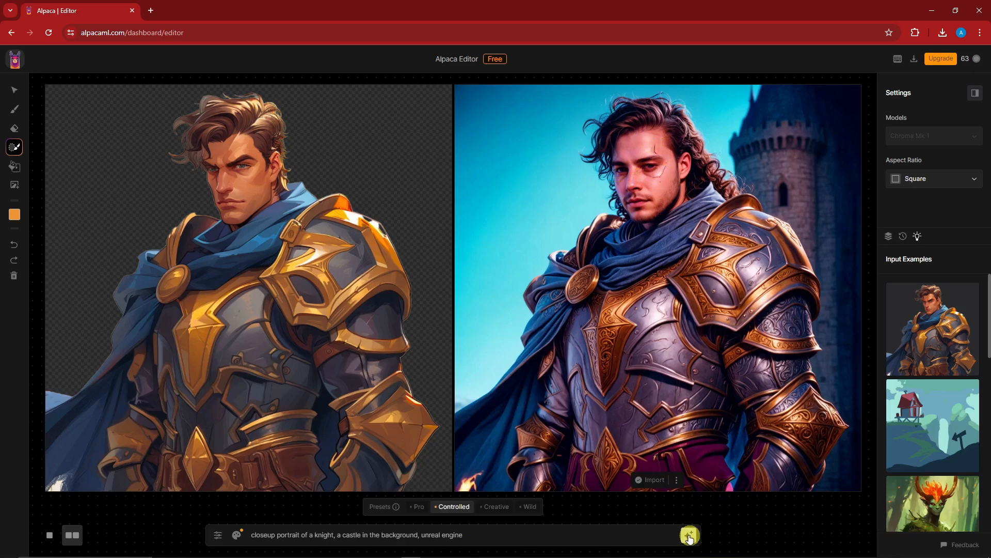
left_click(495, 506)
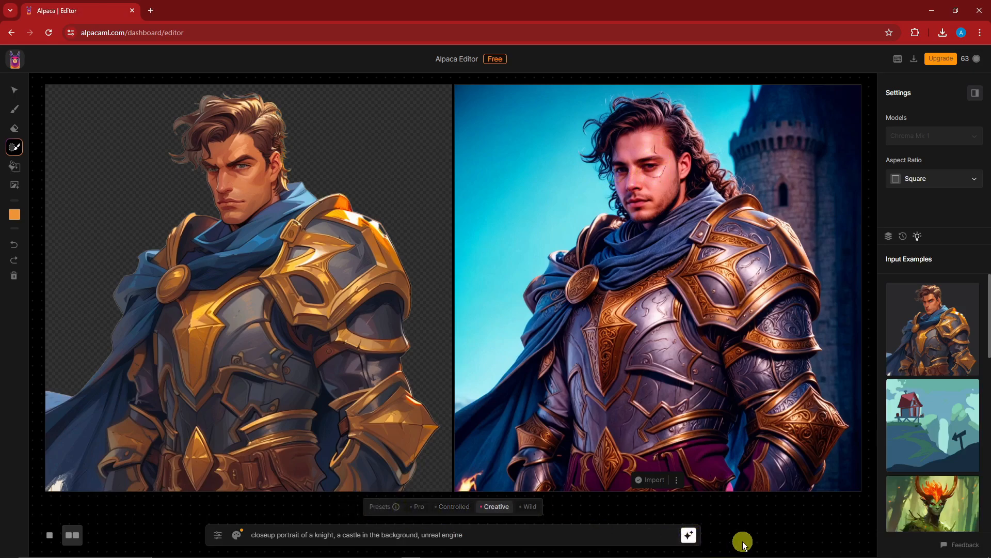
left_click(688, 535)
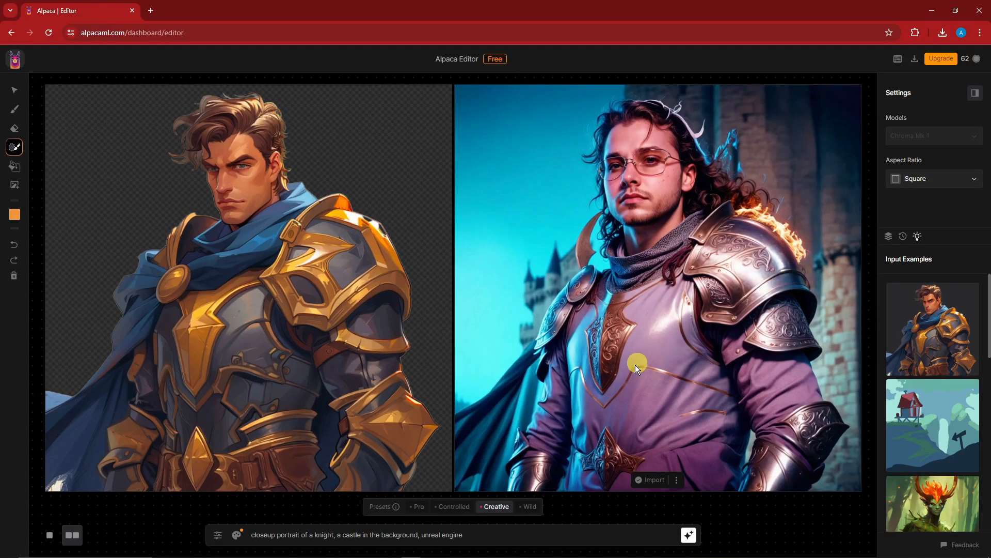
- Generate the knight portrait with the Wild preset and switch back to Creative for another generation
left_click(530, 505)
left_click(689, 534)
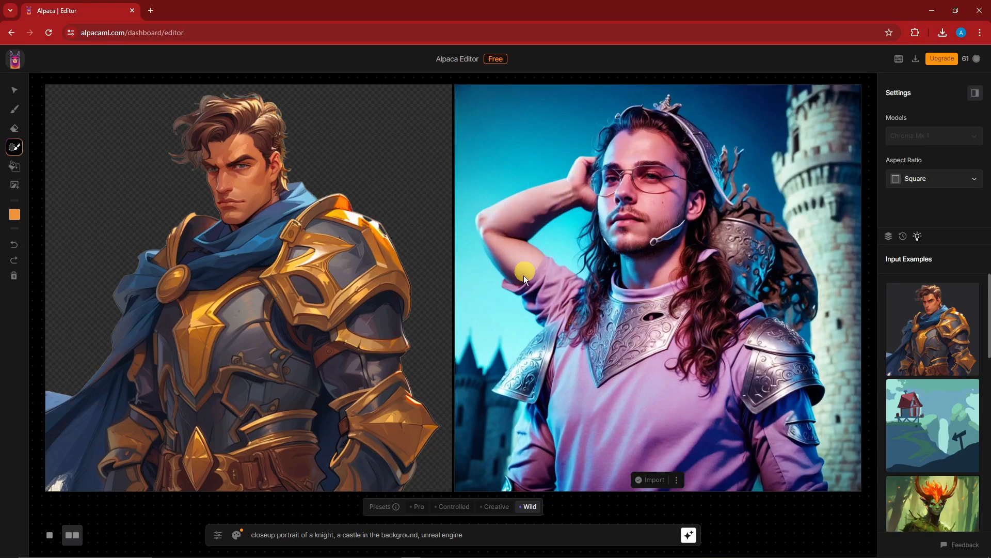
left_click(496, 506)
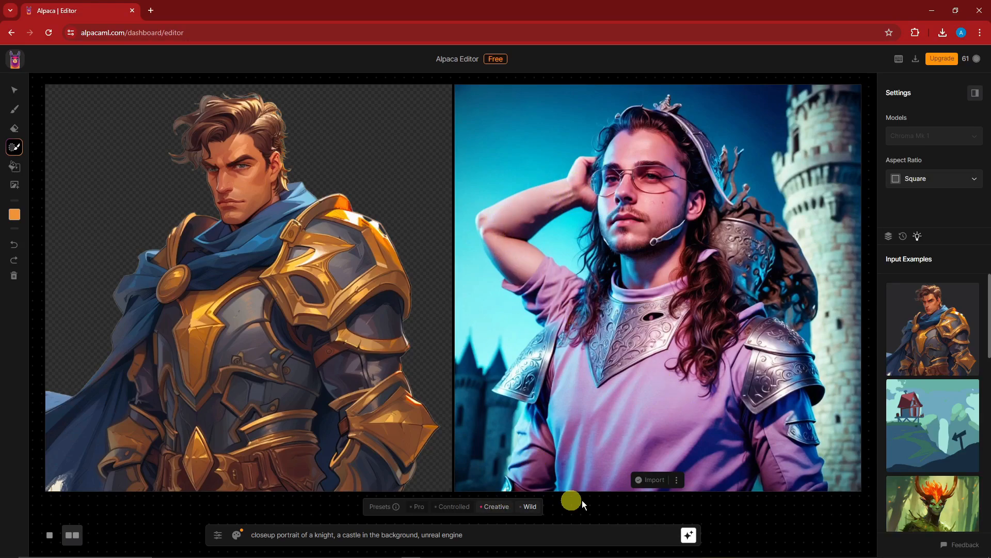
left_click(690, 535)
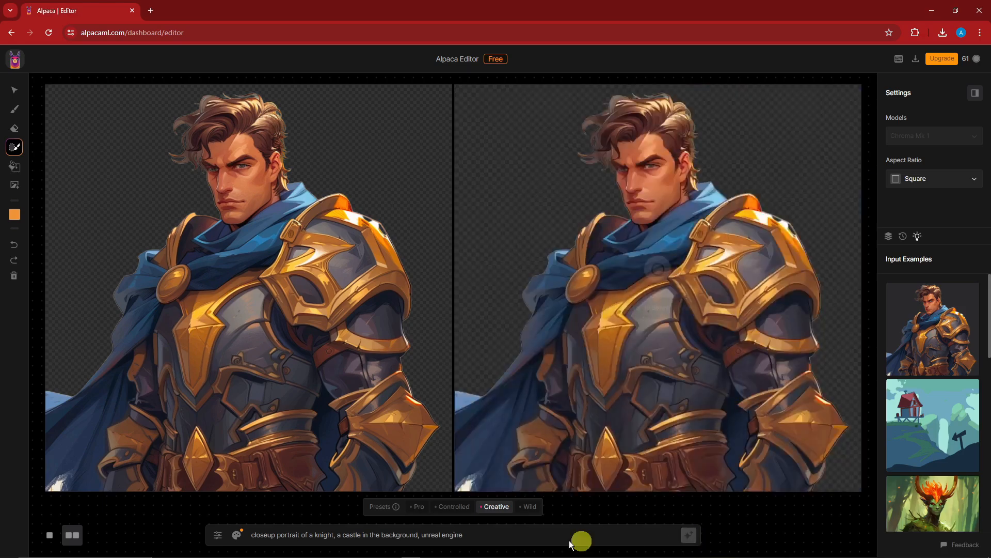
- Set the style reference strength to 75 and regenerate the knight with the Creative and Controlled presets
left_click(237, 535)
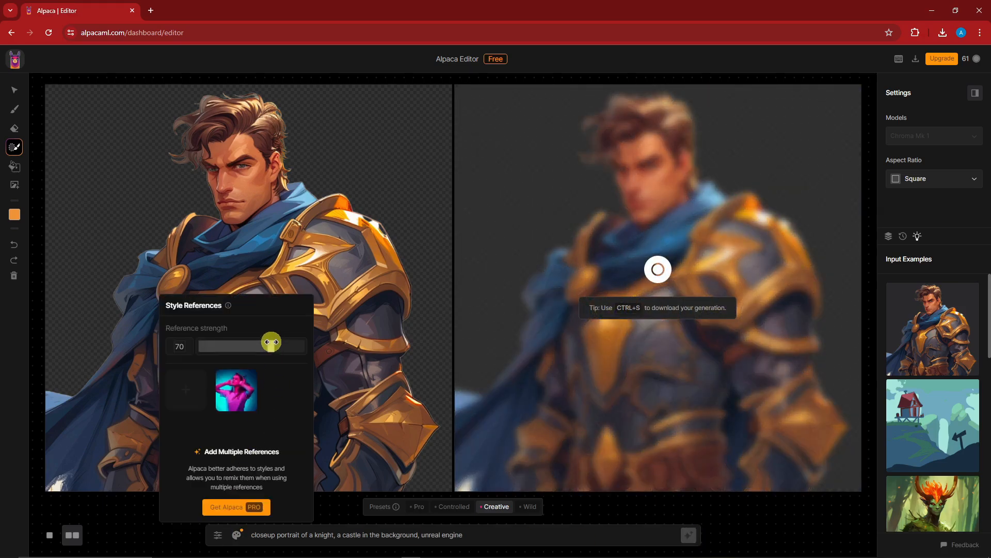
left_click_drag(271, 341, 274, 341)
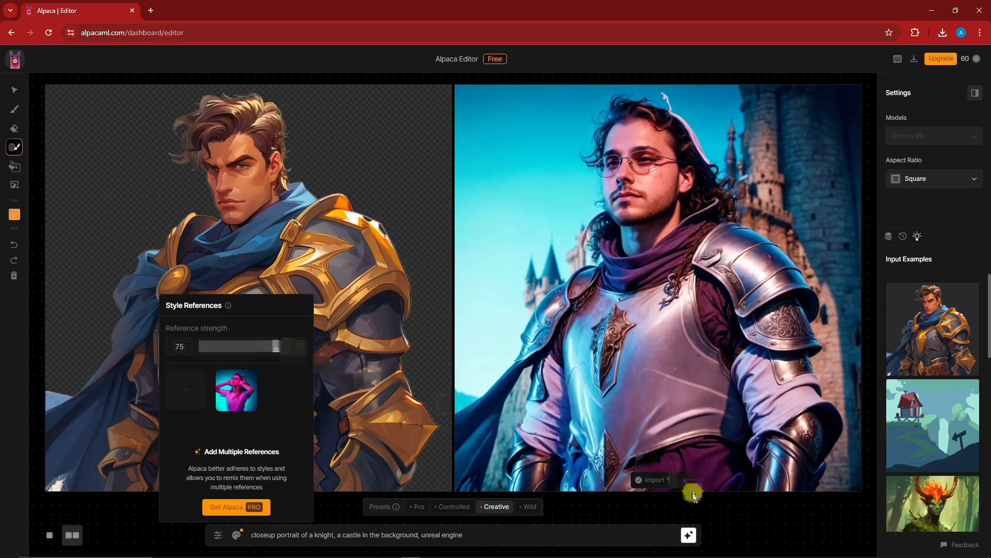
left_click(693, 535)
left_click(689, 535)
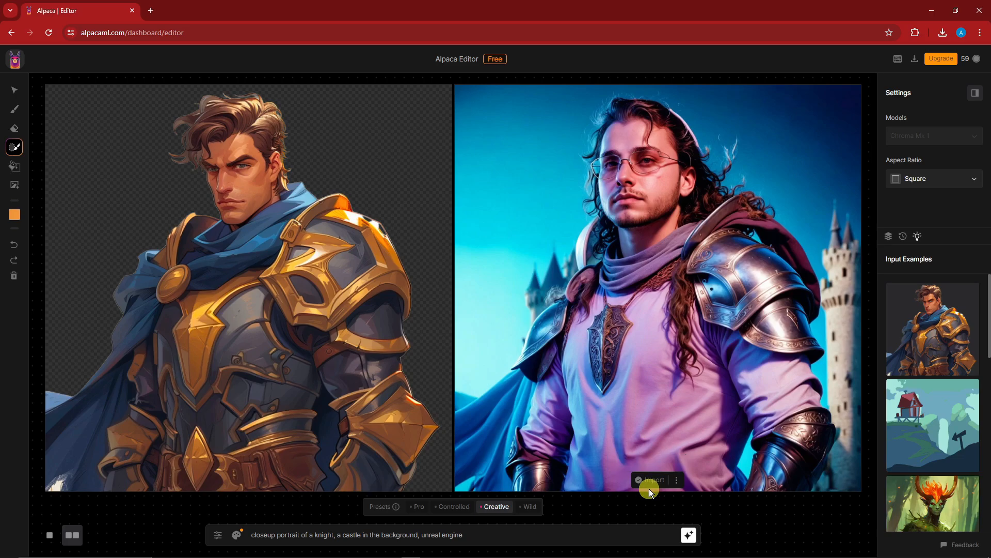
left_click(470, 508)
left_click(688, 535)
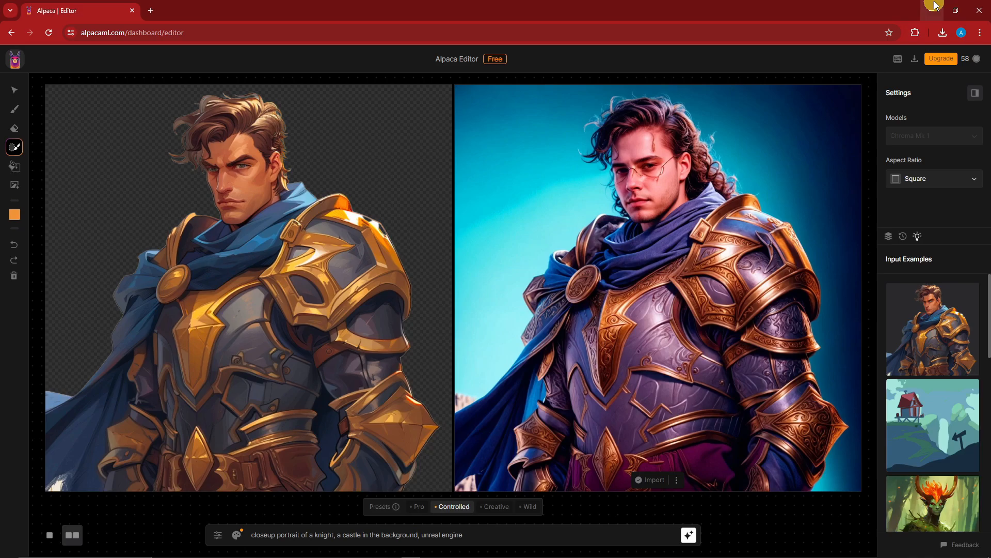
- Load the horned nature spirit input example and generate it with the Controlled preset and the current style reference
left_click(915, 63)
scroll(935, 326, "down", 3)
scroll(935, 327, "down", 8)
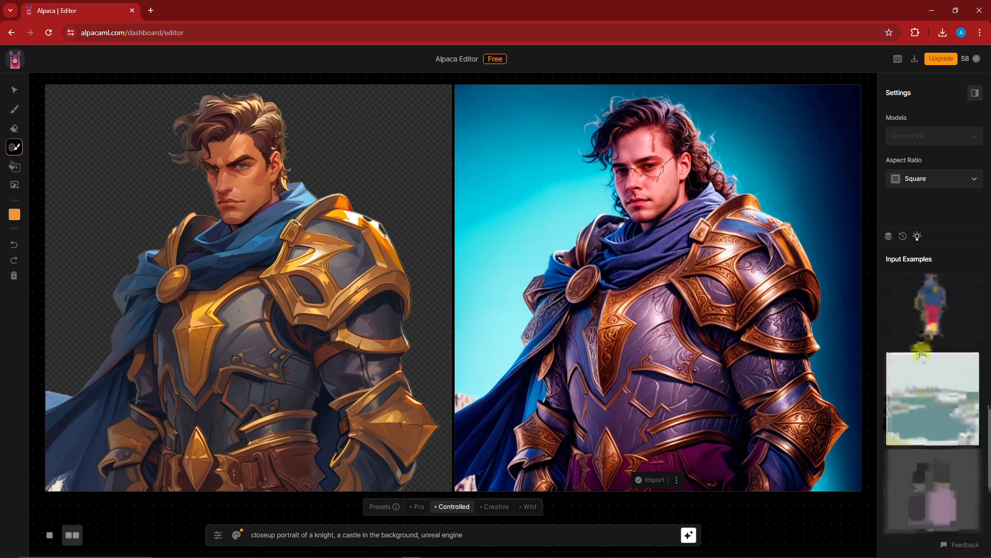
scroll(931, 443, "up", 8)
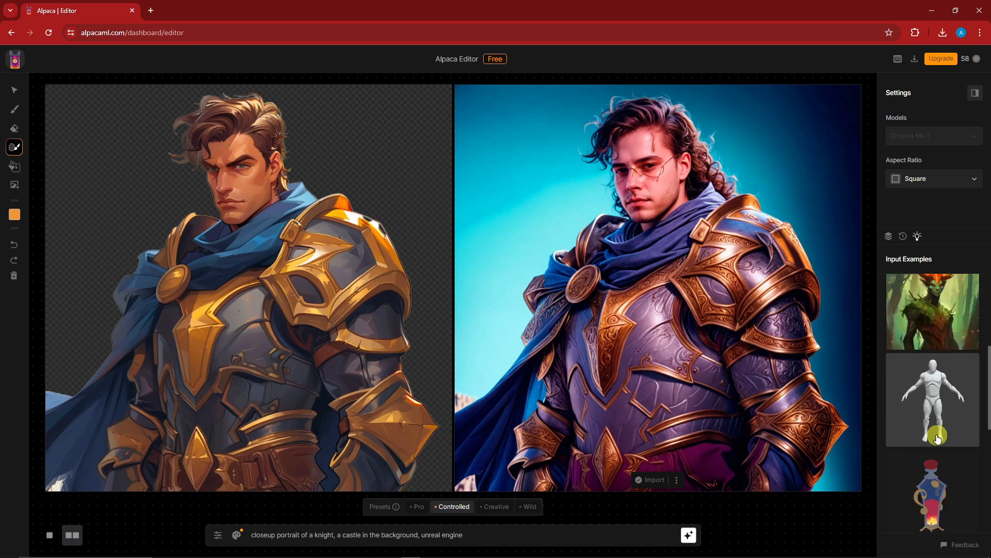
left_click(948, 447)
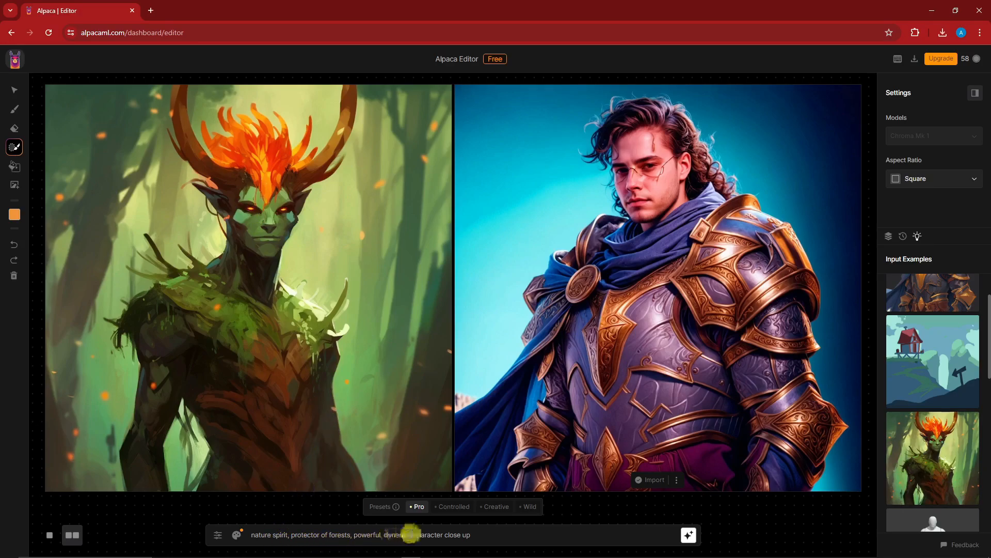
left_click(234, 537)
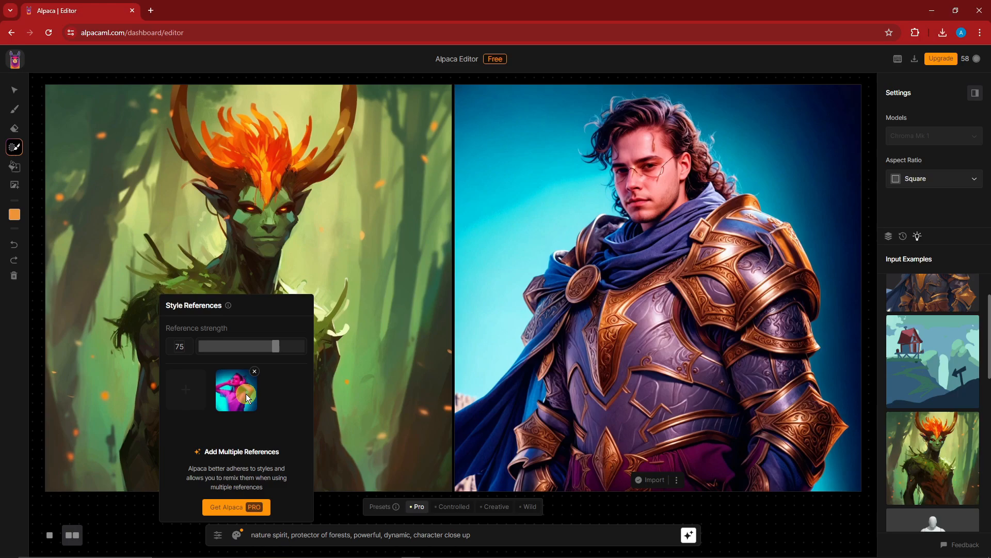
left_click(454, 506)
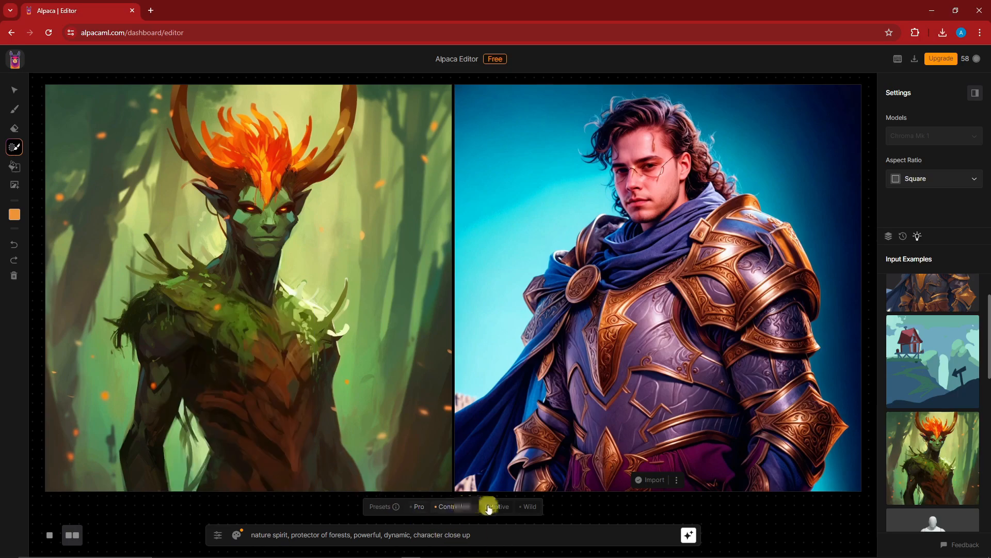
left_click(689, 535)
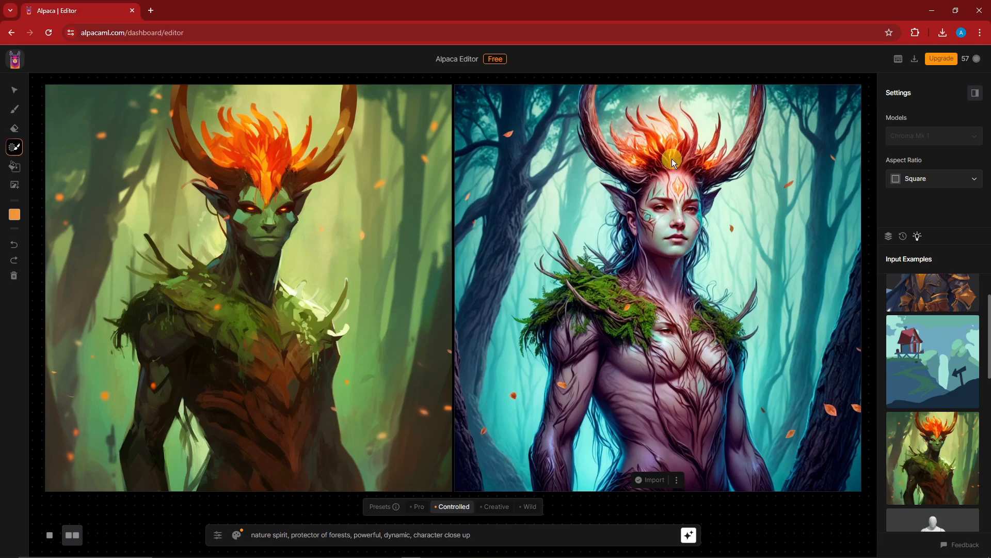
- Regenerate the nature spirit with the Pro preset and again with the Creative preset
left_click(418, 506)
left_click(688, 535)
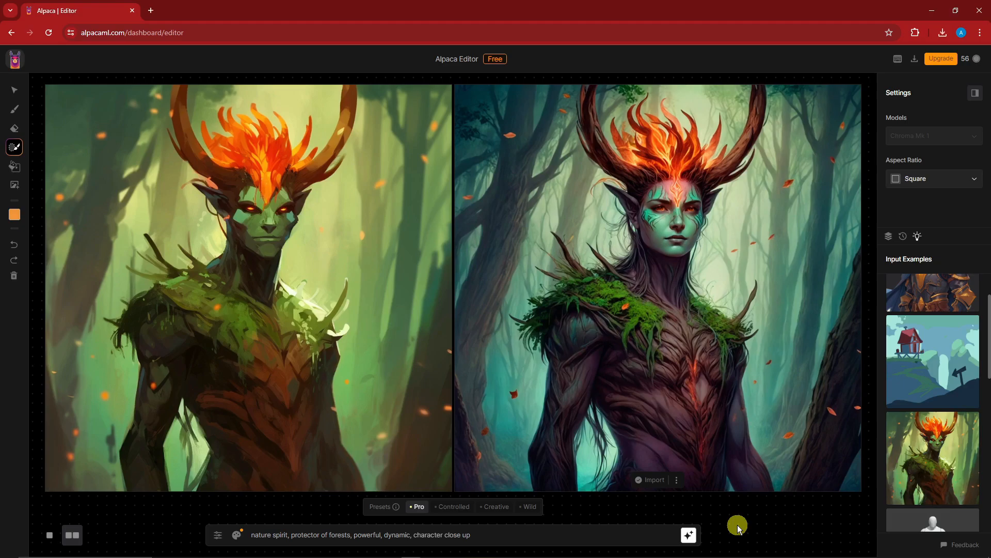
left_click(497, 506)
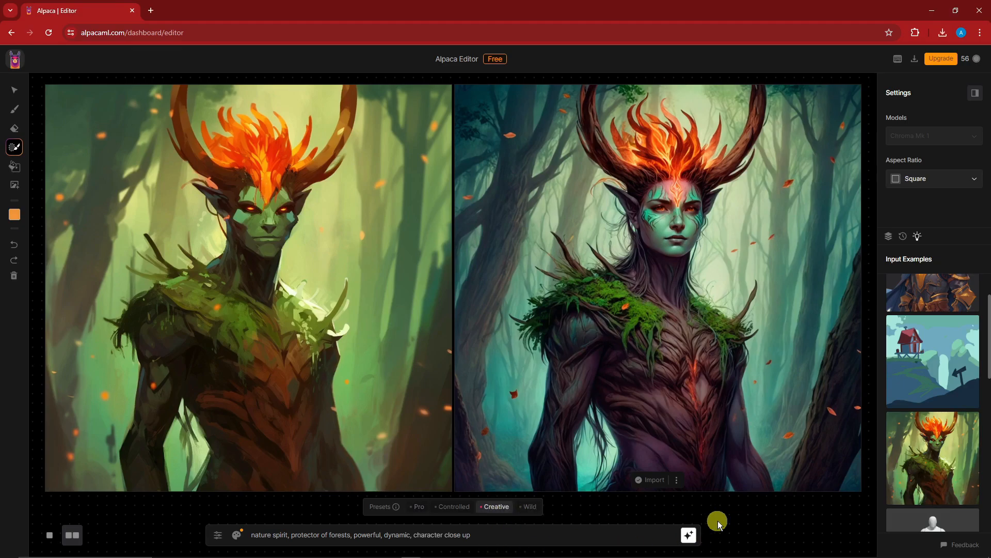
left_click(688, 534)
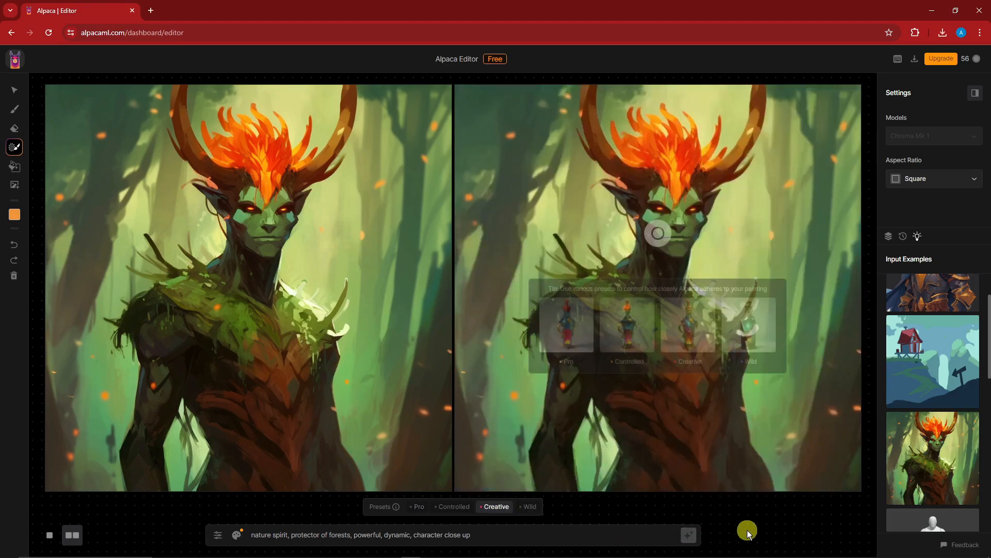
- Check the style reference settings and regenerate the nature spirit with the Wild and Controlled presets
left_click(236, 535)
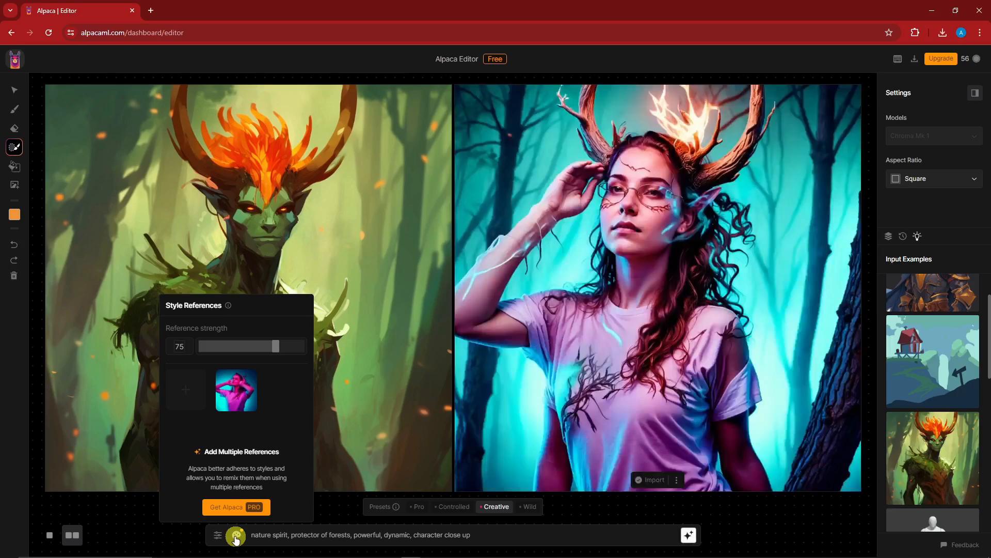
left_click(237, 536)
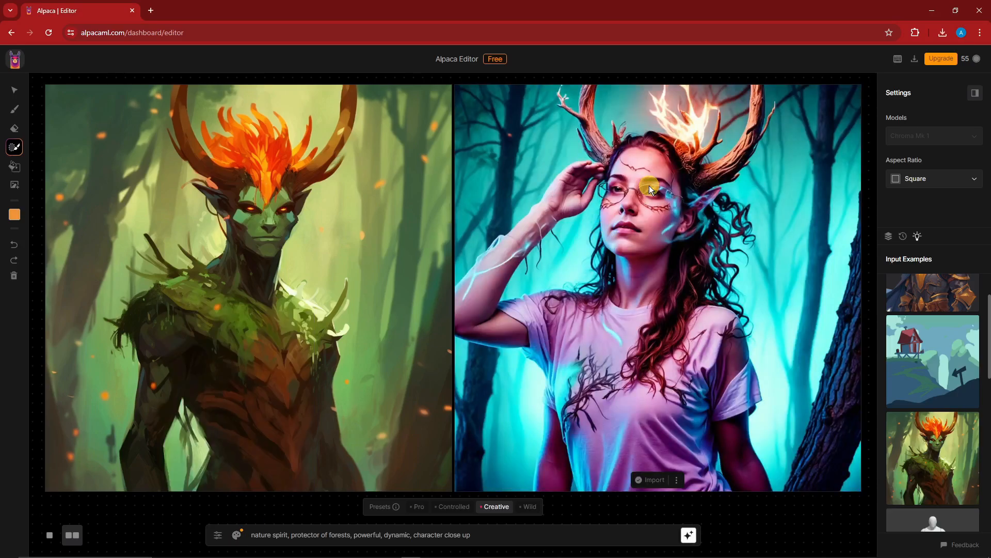
left_click(237, 535)
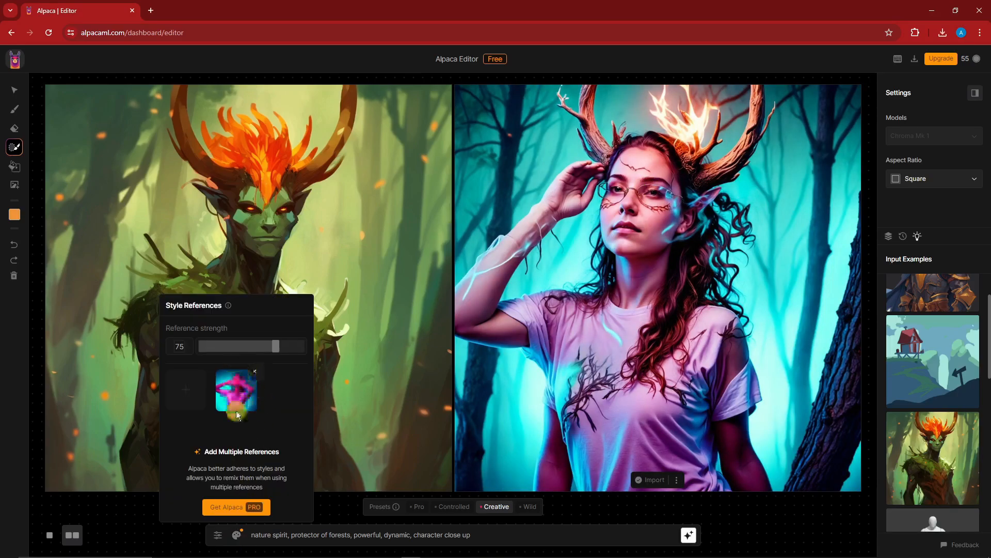
left_click(135, 526)
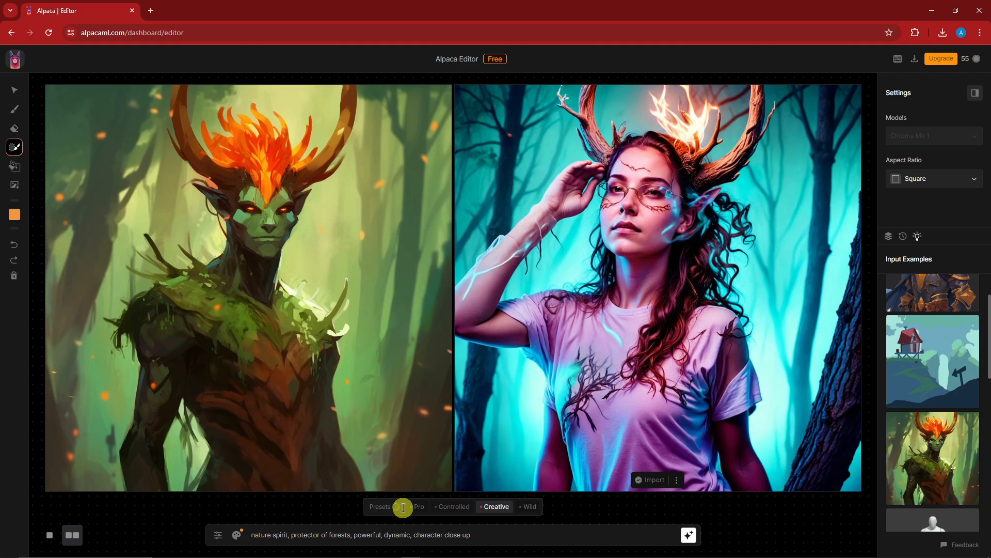
left_click(529, 506)
left_click(687, 537)
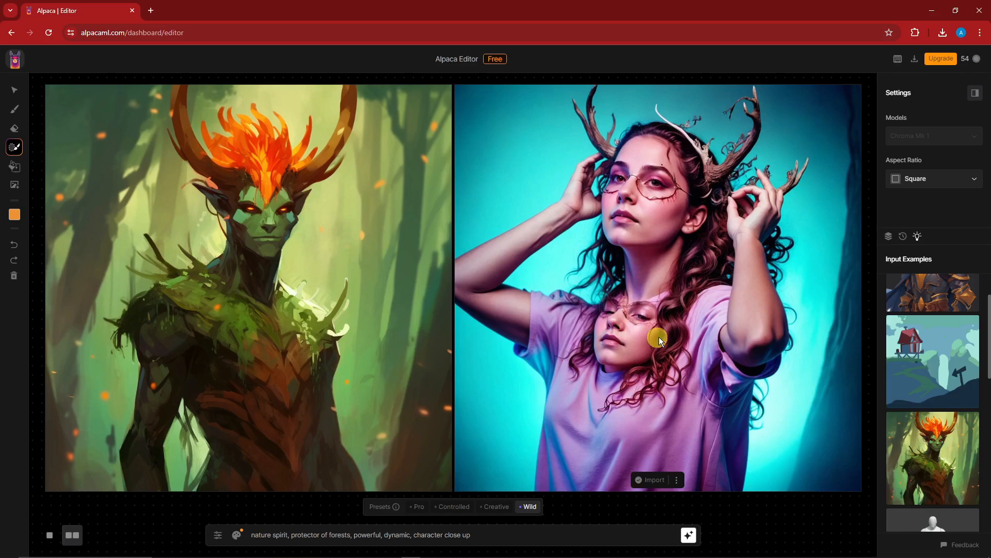
left_click(454, 506)
left_click(688, 534)
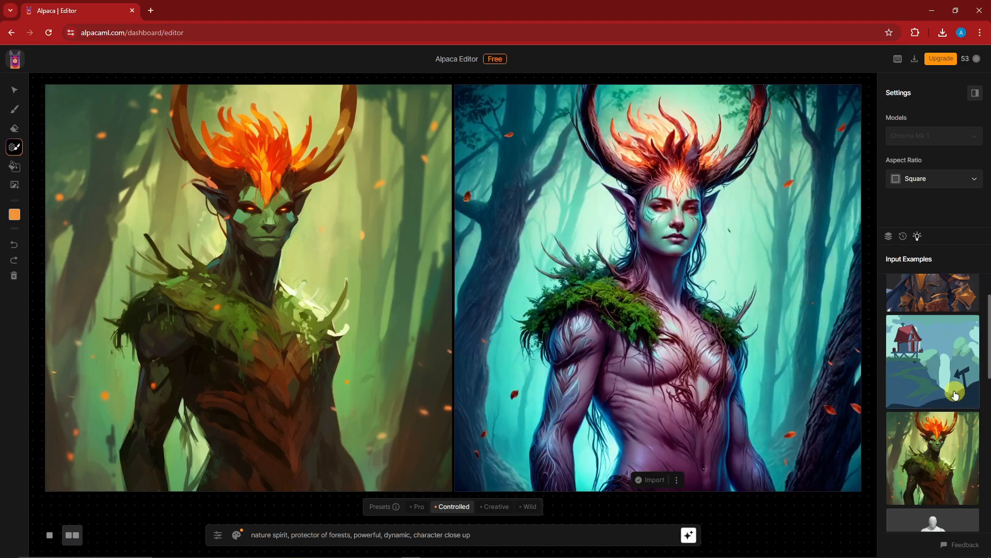
scroll(923, 386, "down", 4)
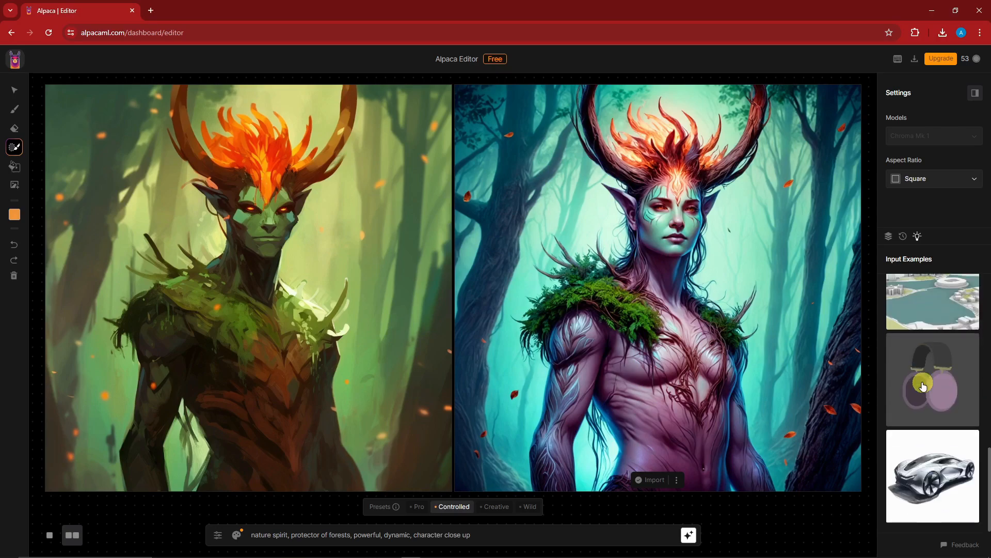
scroll(926, 401, "up", 4)
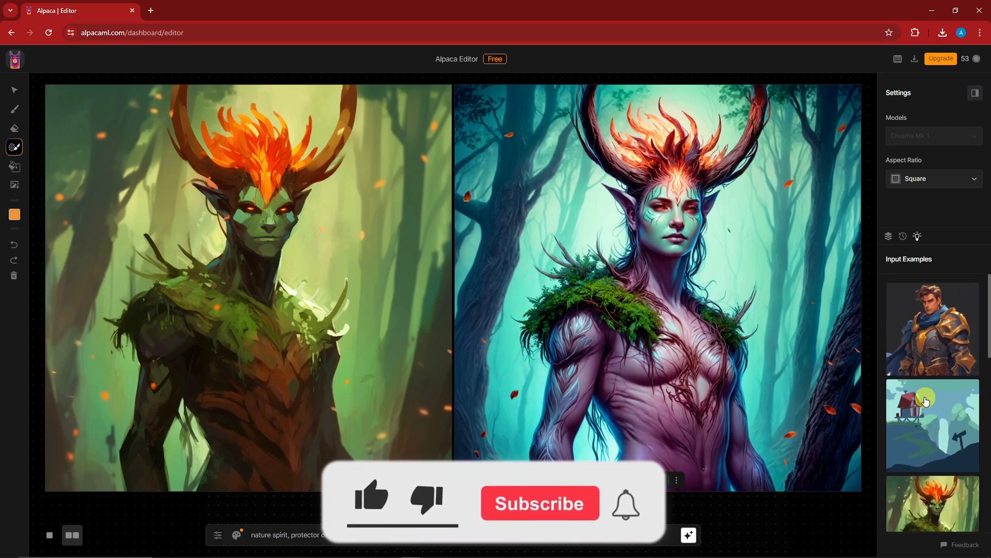